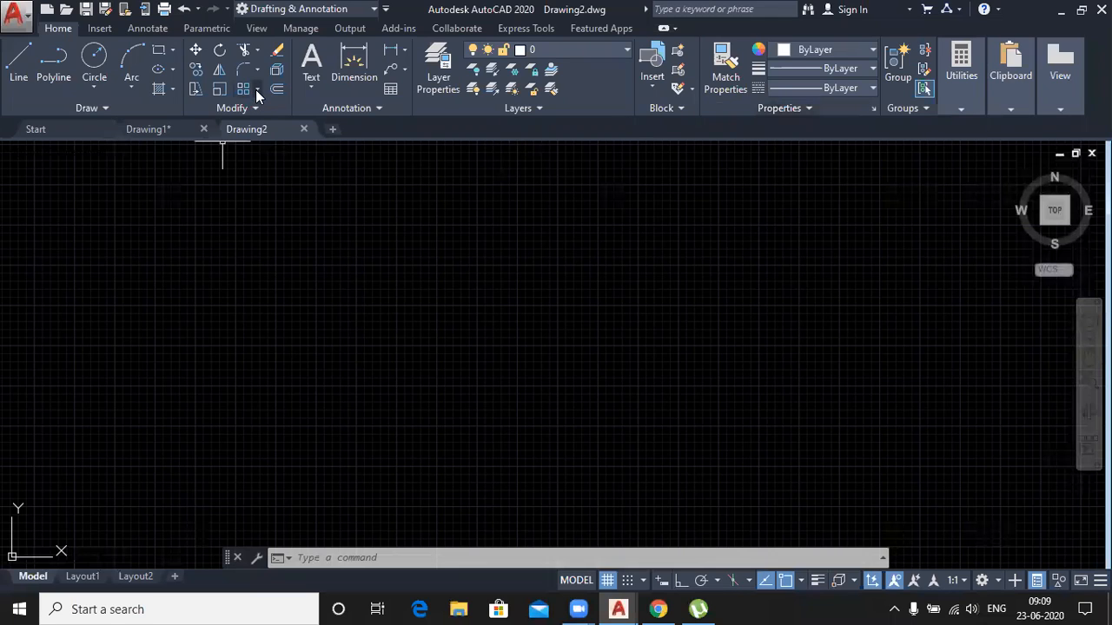
Step: Draw a horizontal line 100 units long with Ortho mode on
left_click(256, 113)
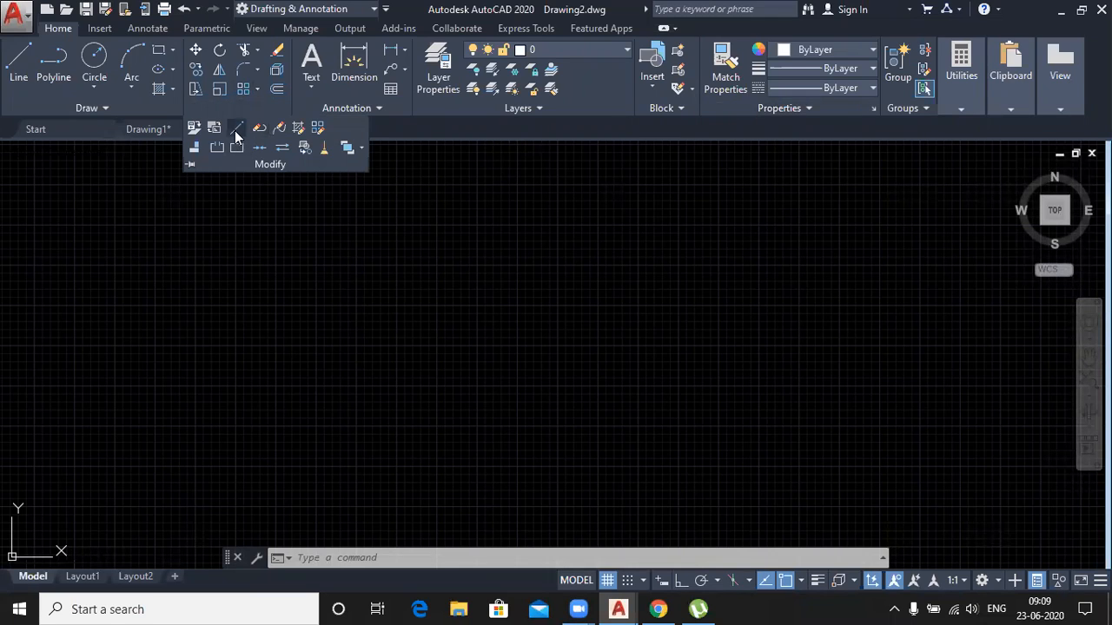
left_click(18, 62)
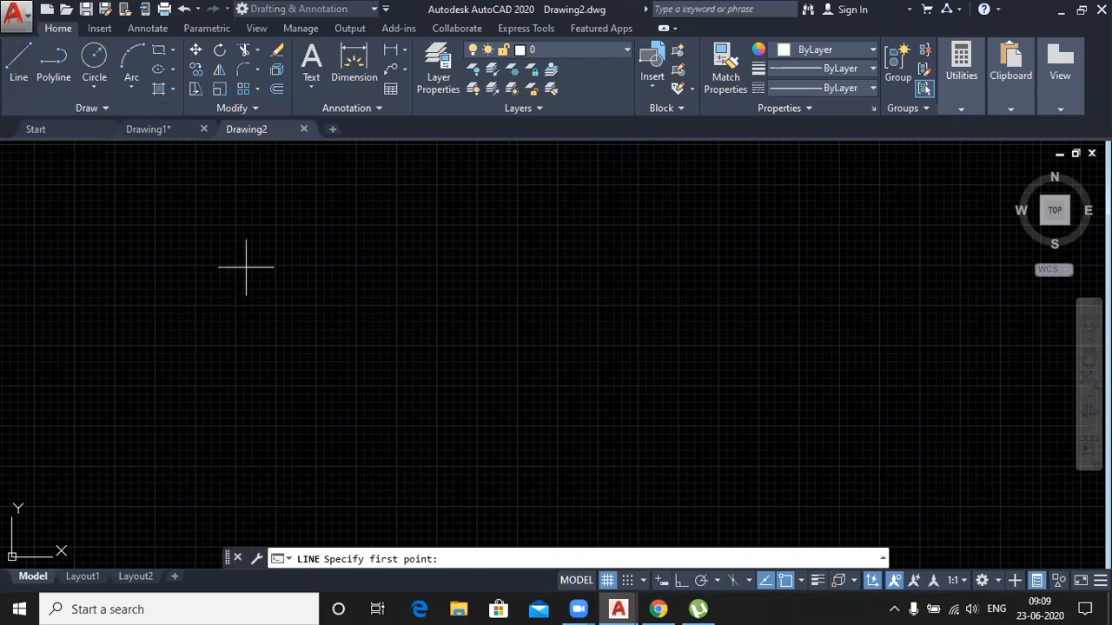
left_click(201, 280)
left_click(682, 580)
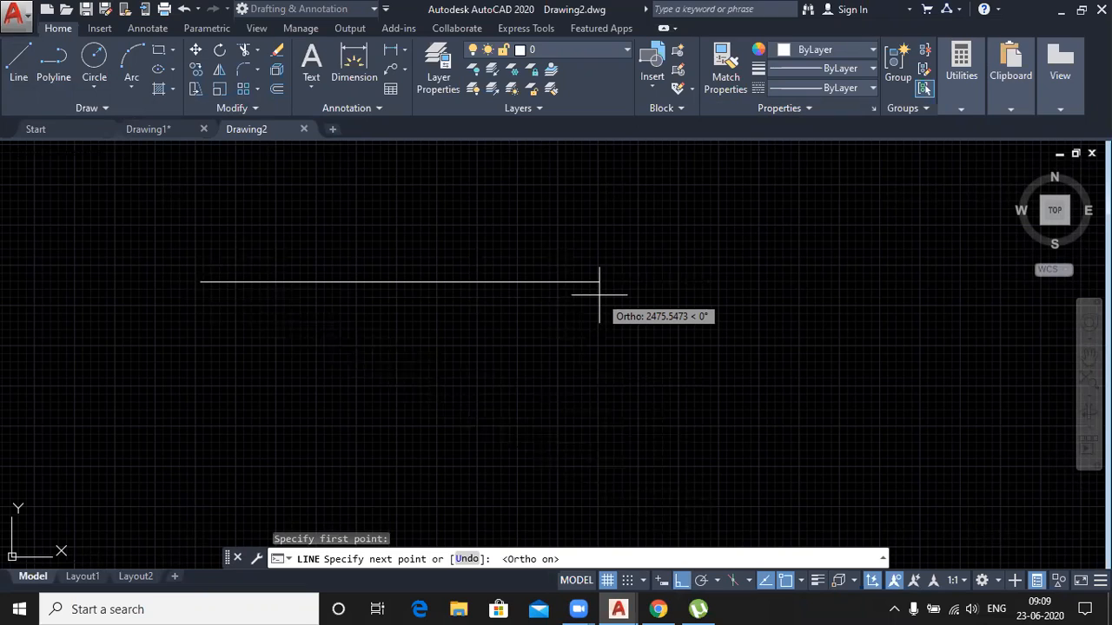
type("100")
key("Return")
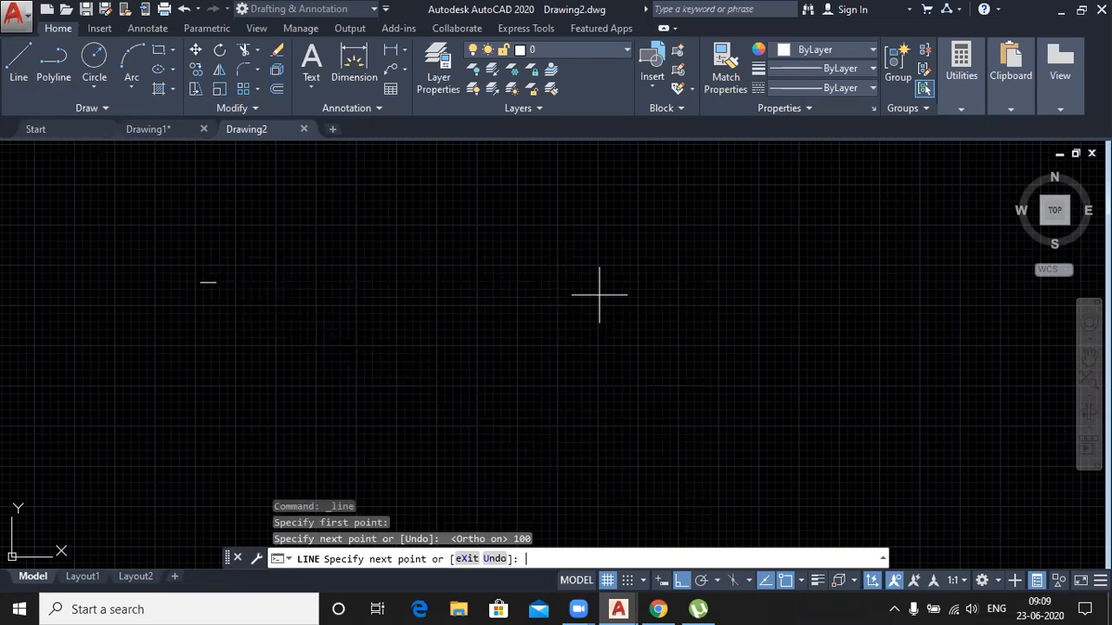
key("Return")
scroll(165, 283, "up", 2)
scroll(228, 284, "up", 8)
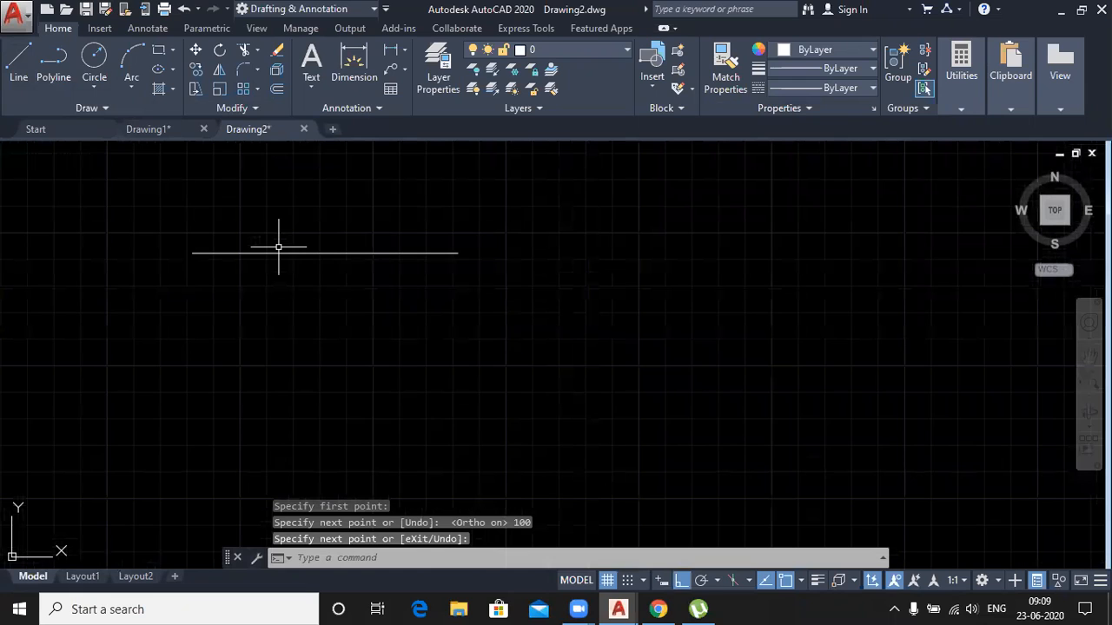
scroll(278, 247, "up", 4)
middle_click_drag(333, 325, 335, 359)
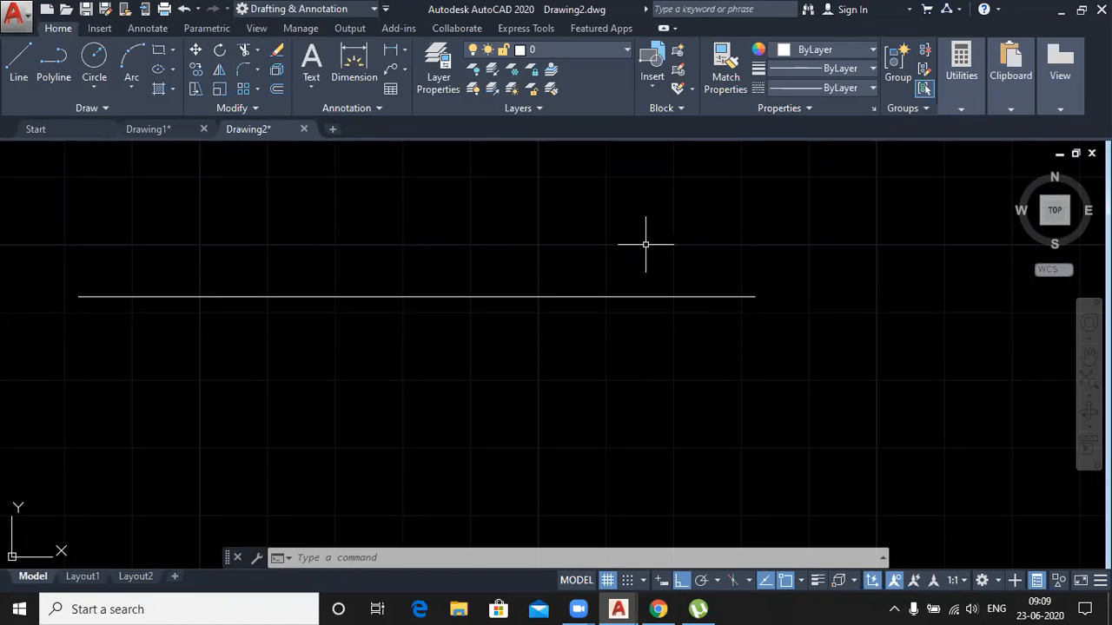
Step: Lengthen the line at its right end twice using the Delta option with a delta length of 10
left_click(386, 553)
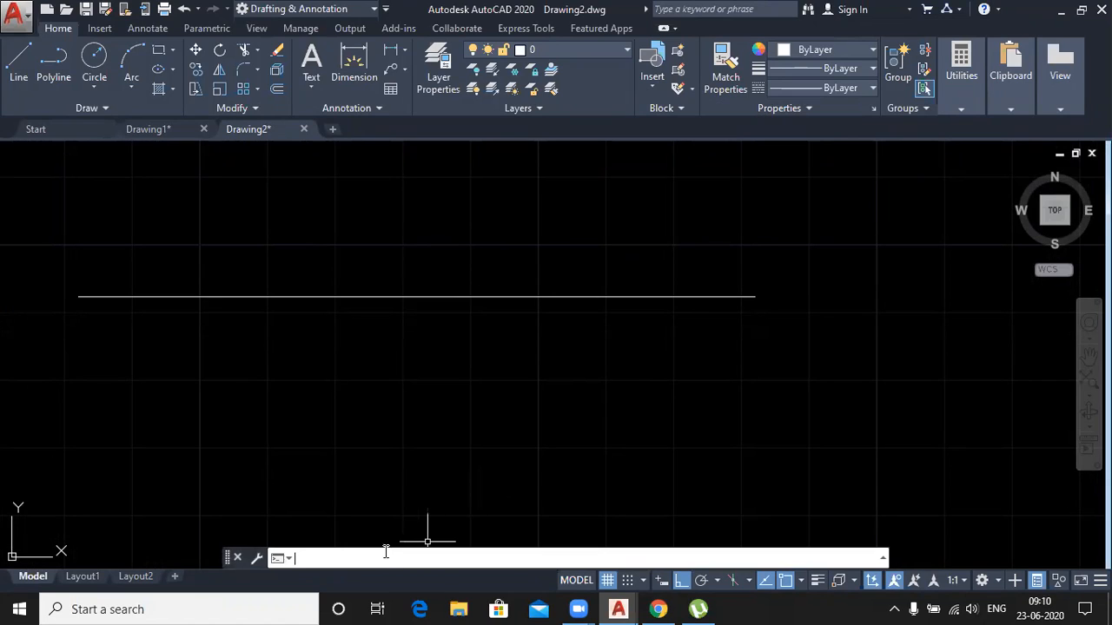
type("LEn")
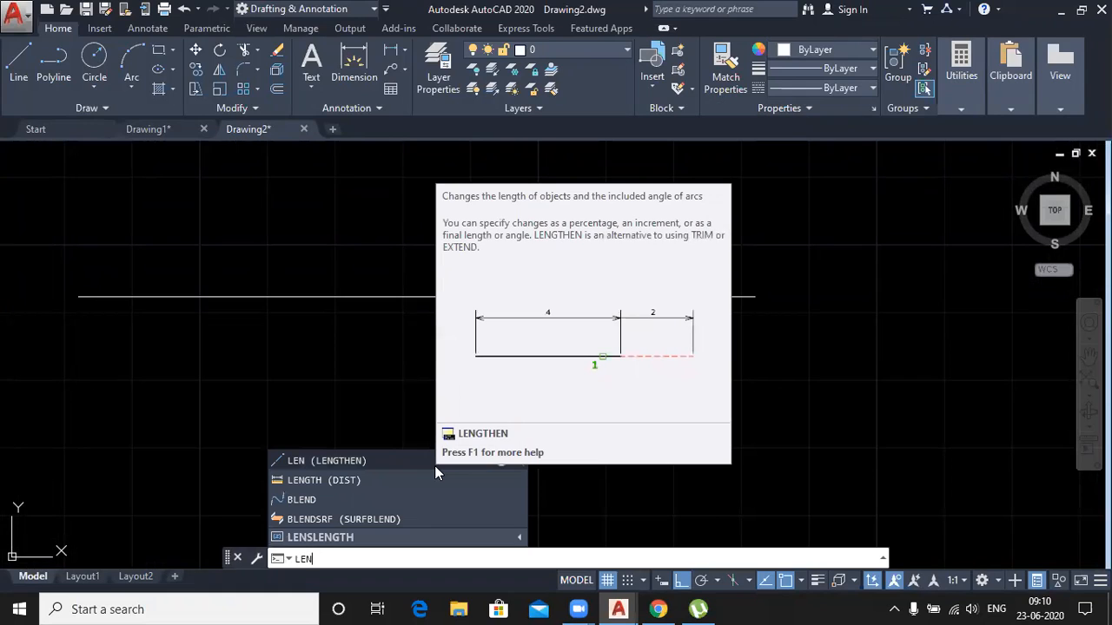
key("Return")
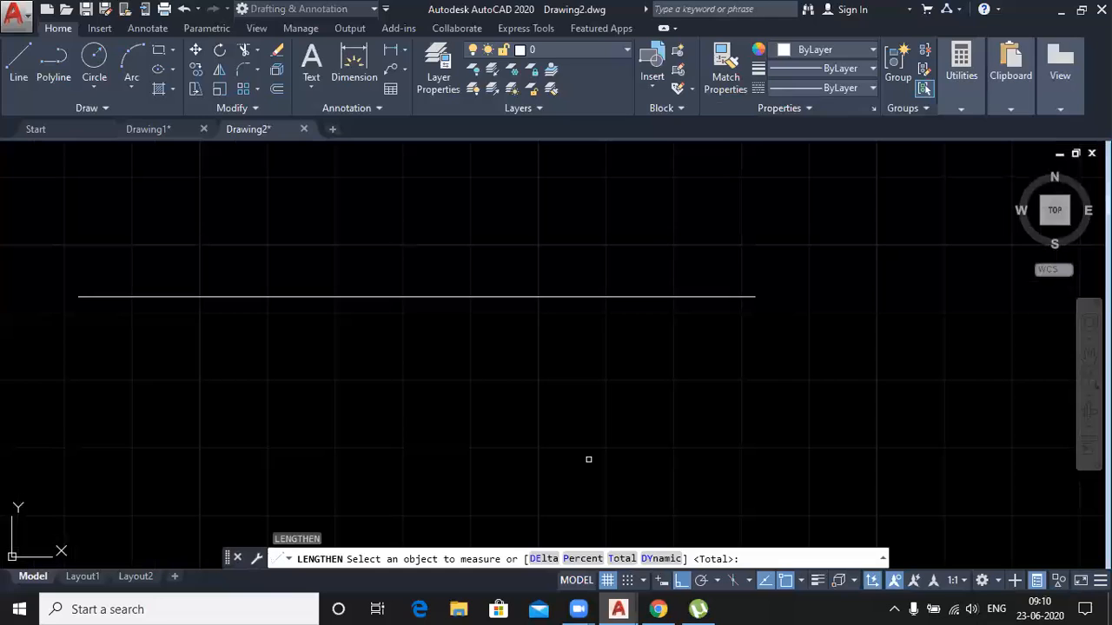
type("de")
key("Return")
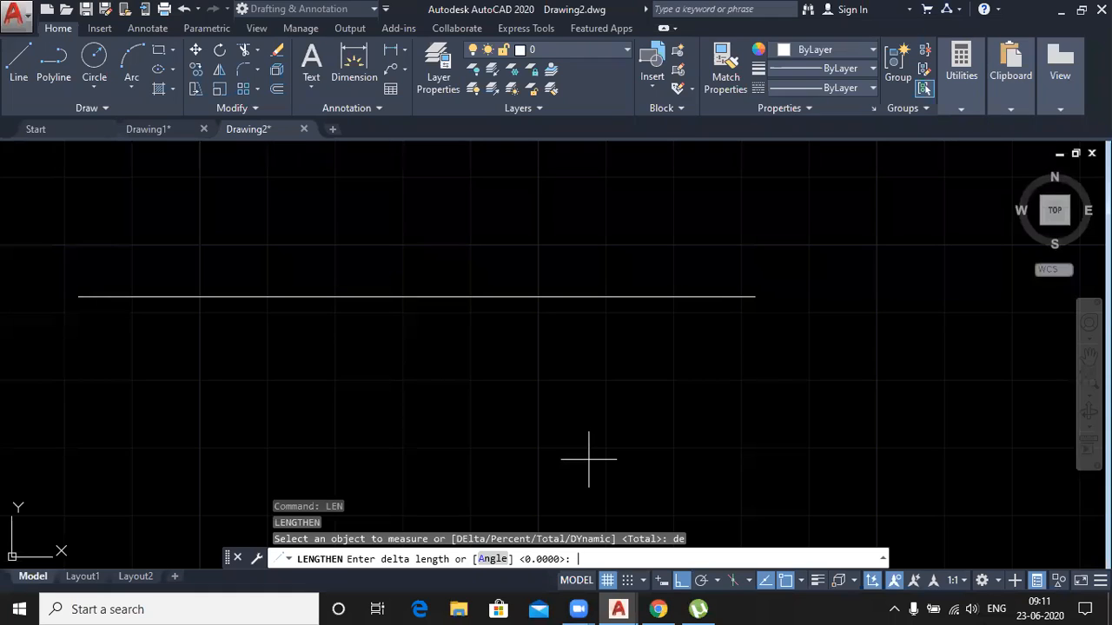
type("10")
key("Return")
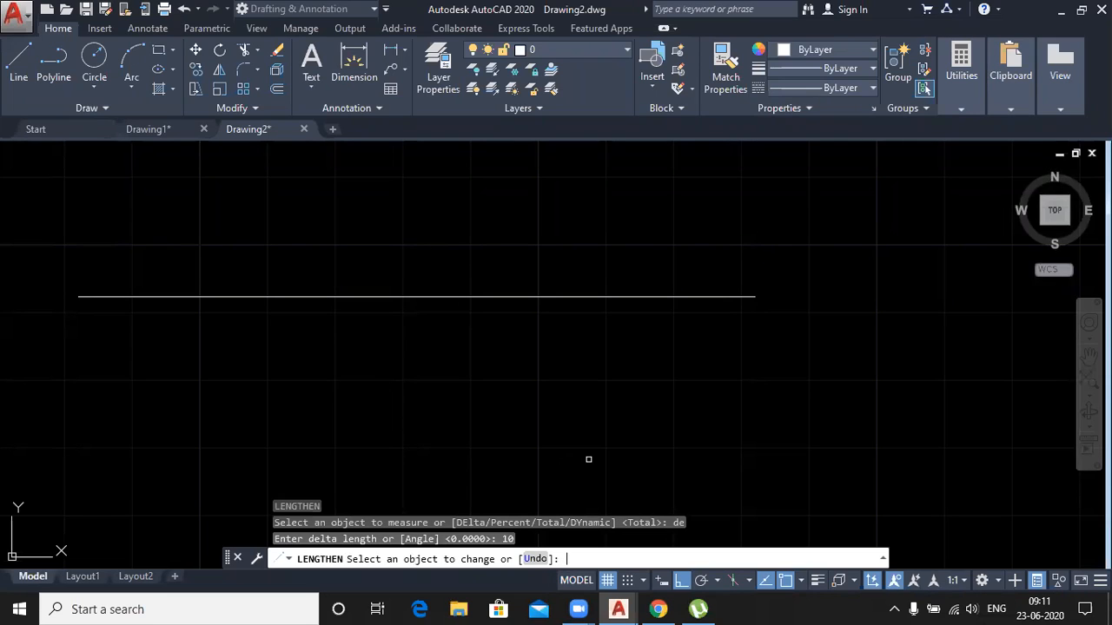
middle_click_drag(594, 387, 577, 390)
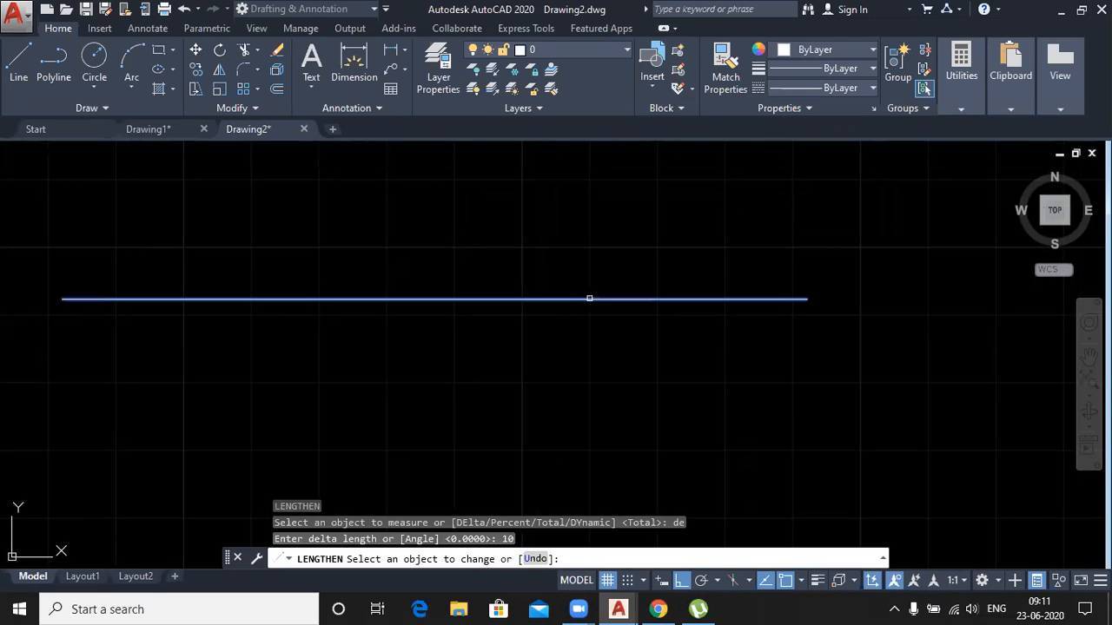
middle_click_drag(591, 347, 562, 354)
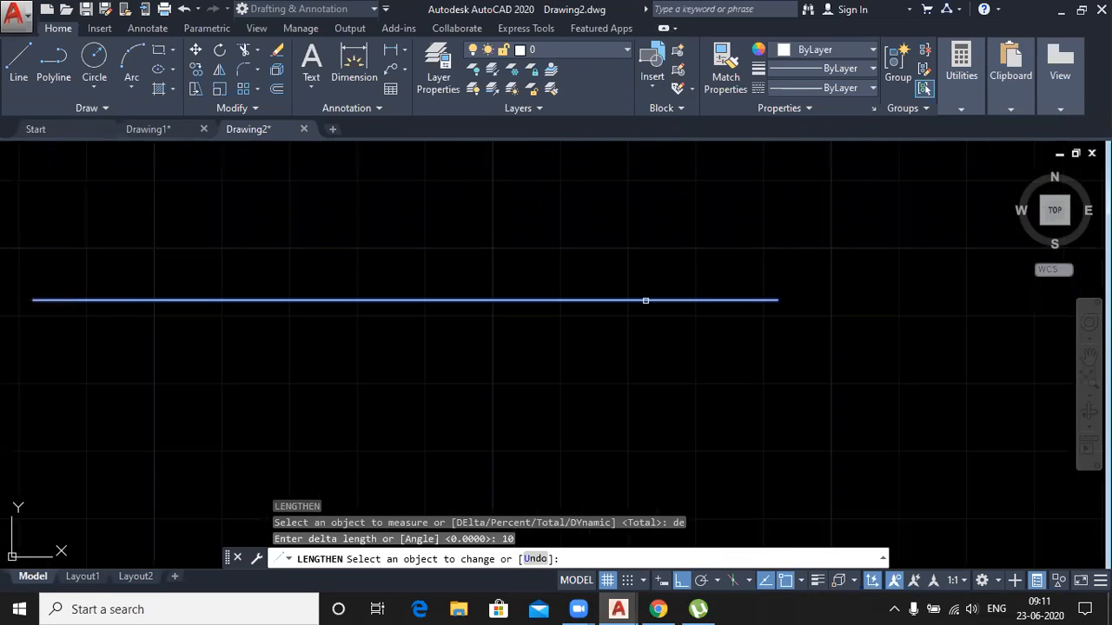
middle_click_drag(588, 338, 675, 355)
left_click(303, 314)
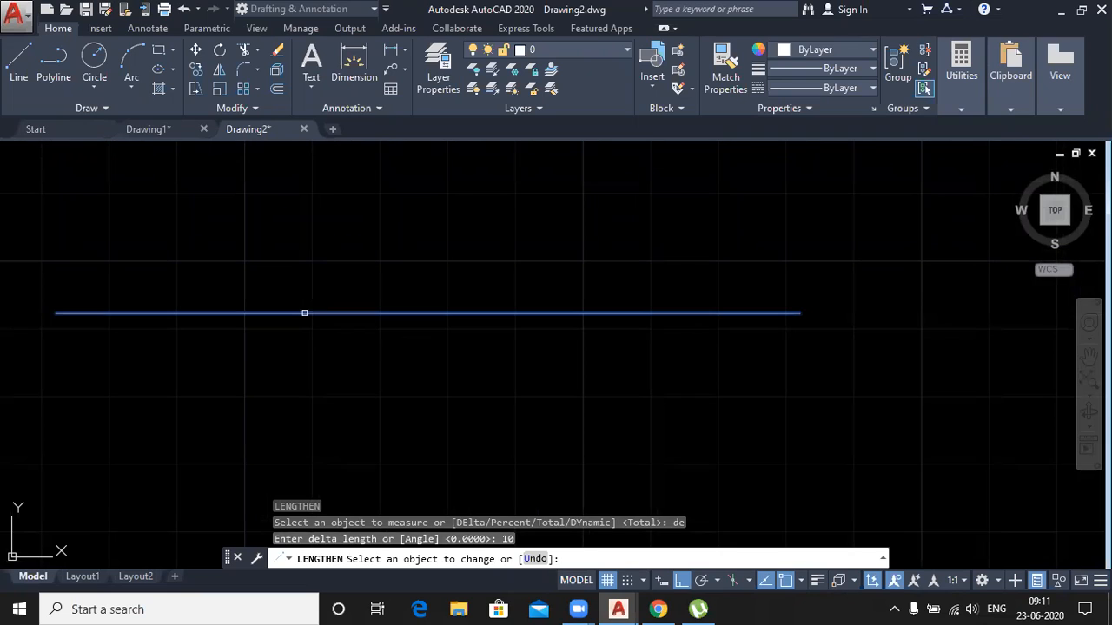
middle_click_drag(489, 375, 321, 372)
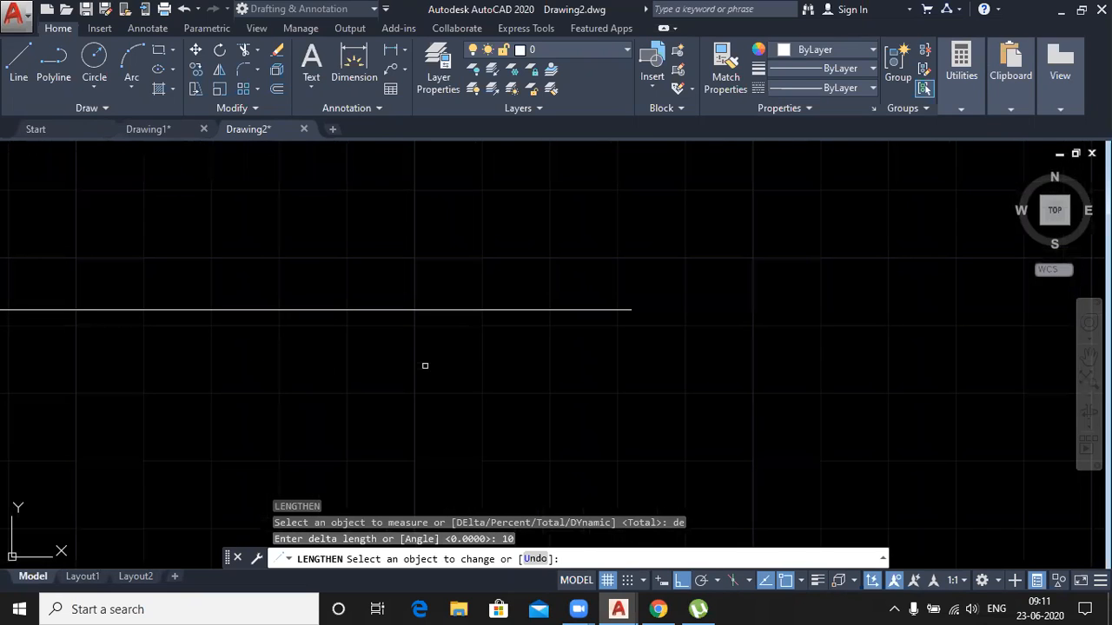
left_click(527, 310)
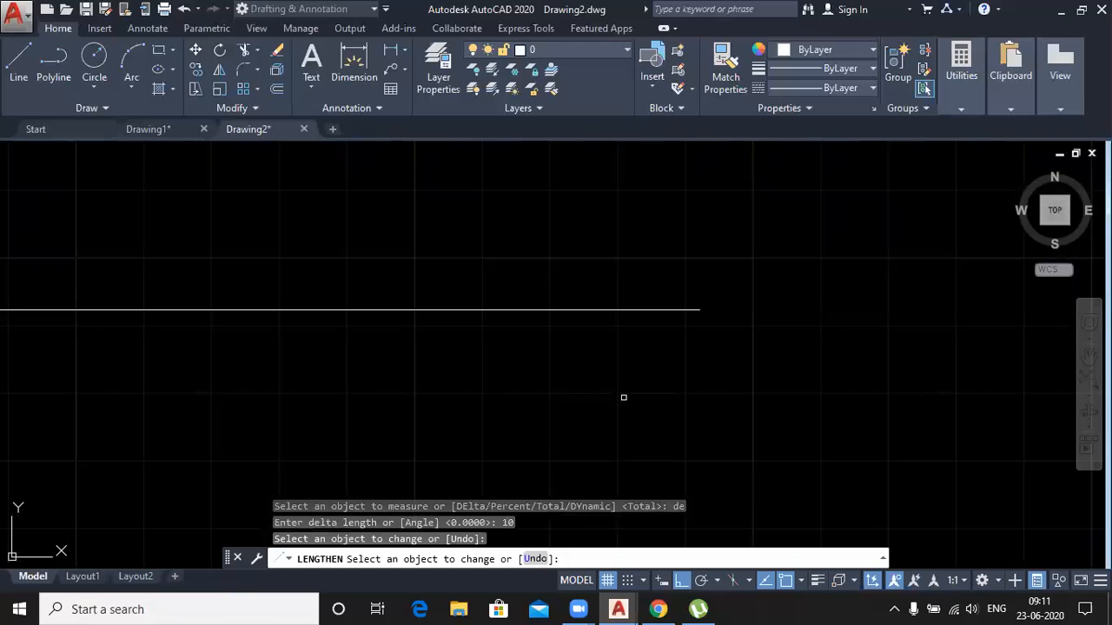
left_click(617, 310)
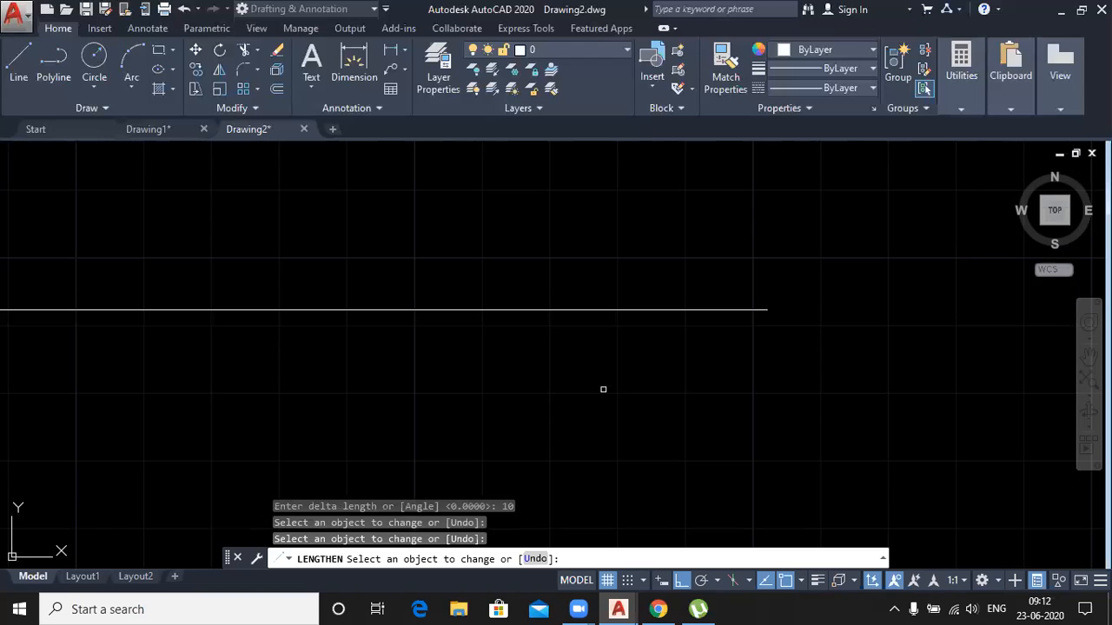
right_click(505, 242)
Step: Lengthen the line at its right end to 120 percent using the Percent option, and end the command
scroll(531, 226, "down", 1)
middle_click_drag(508, 314, 500, 360)
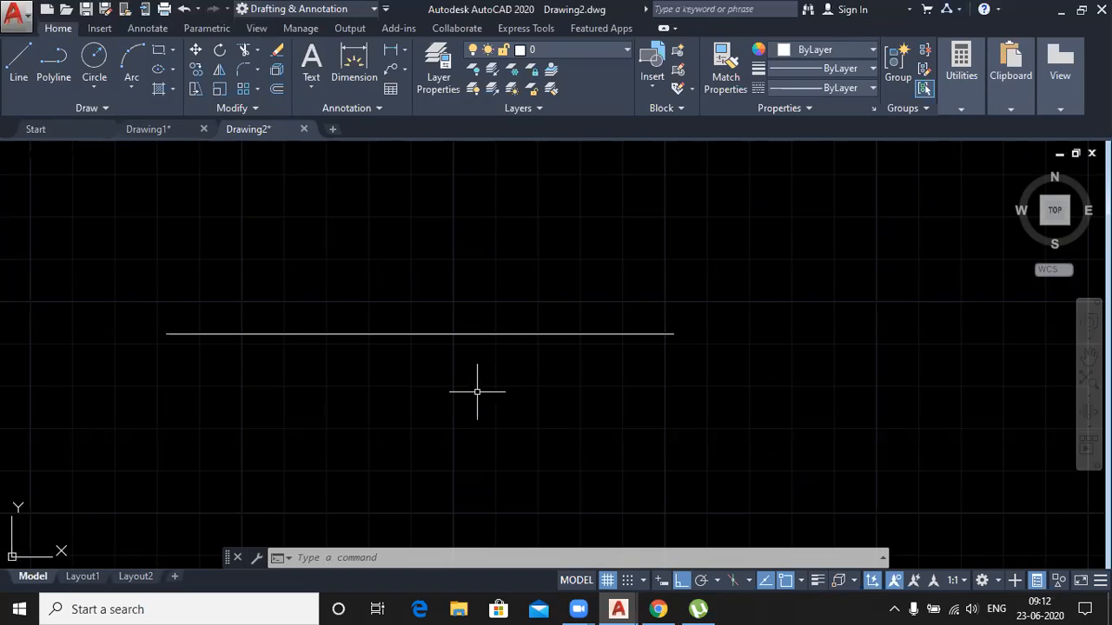
type("len")
key("Return")
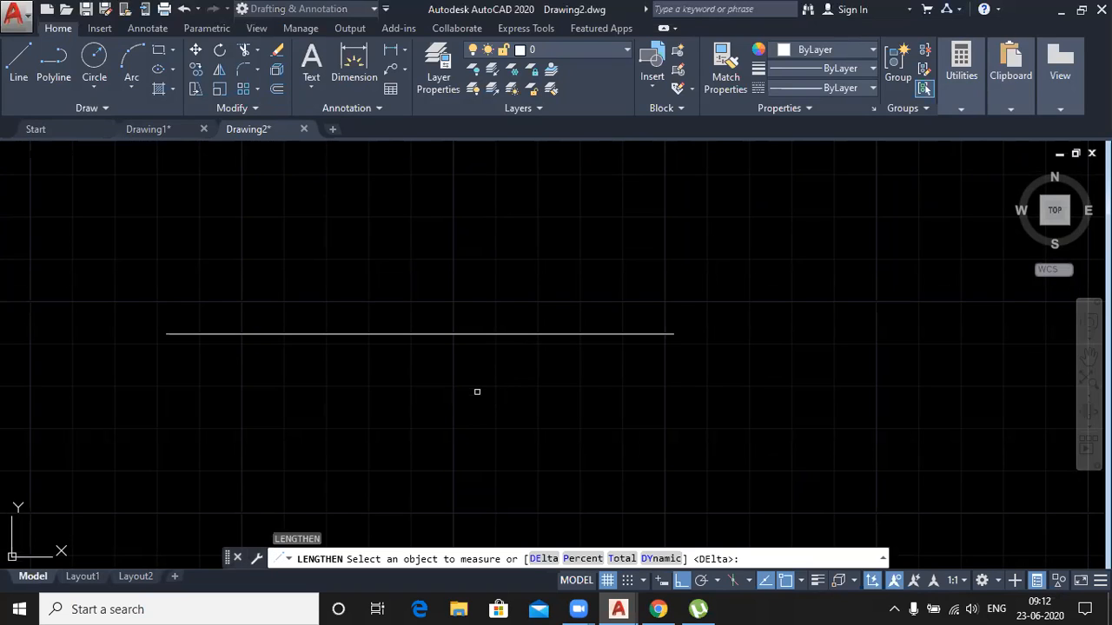
left_click(582, 559)
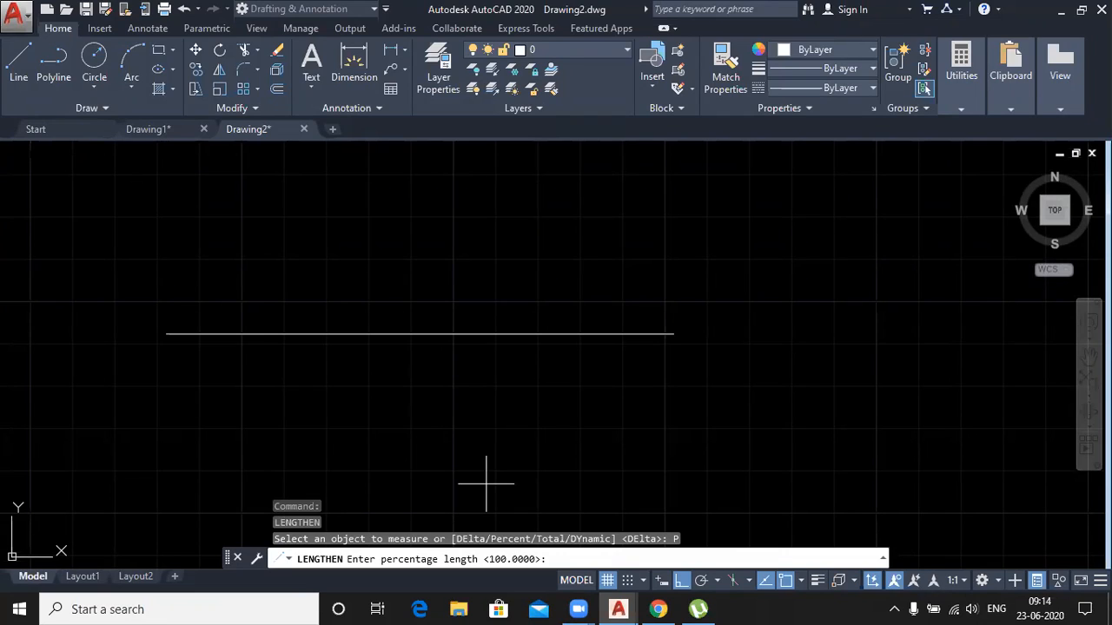
type("120")
key("Return")
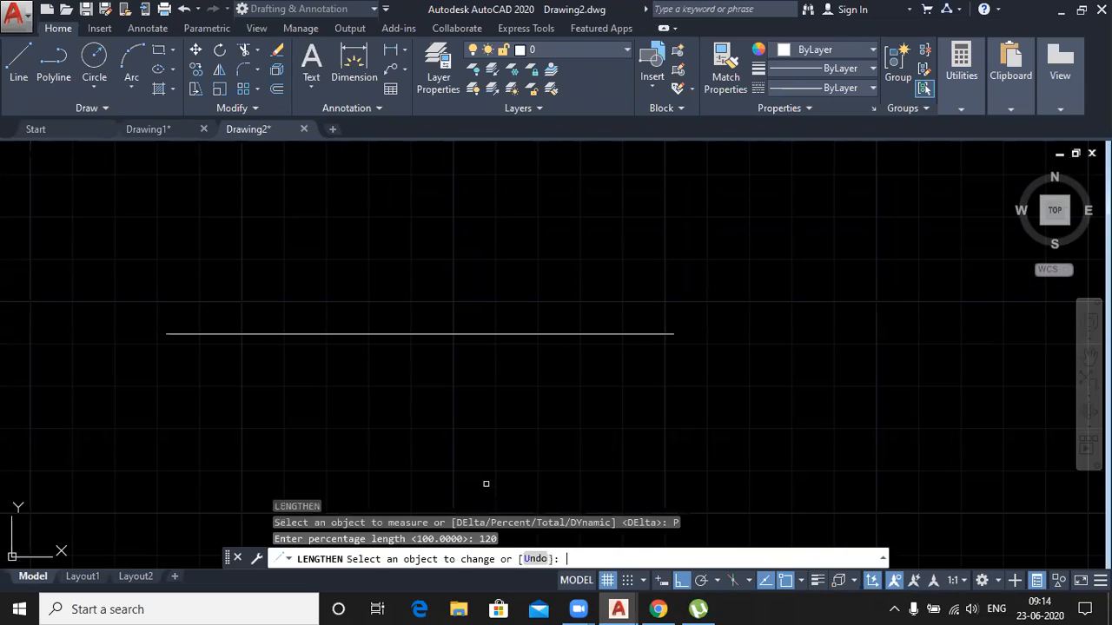
left_click(574, 332)
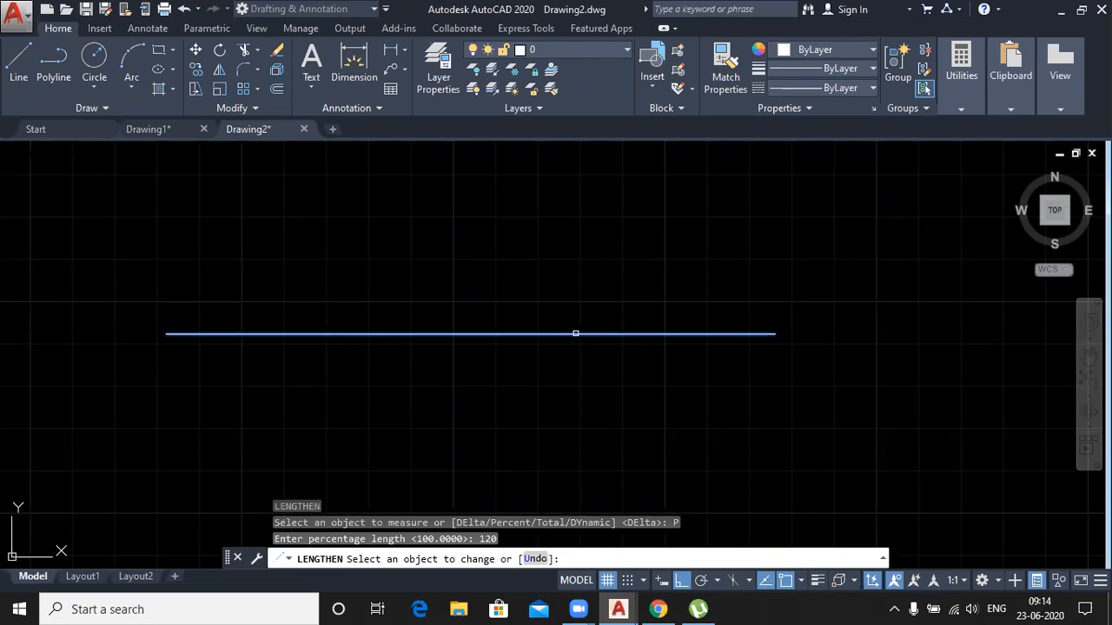
scroll(582, 417, "down", 2)
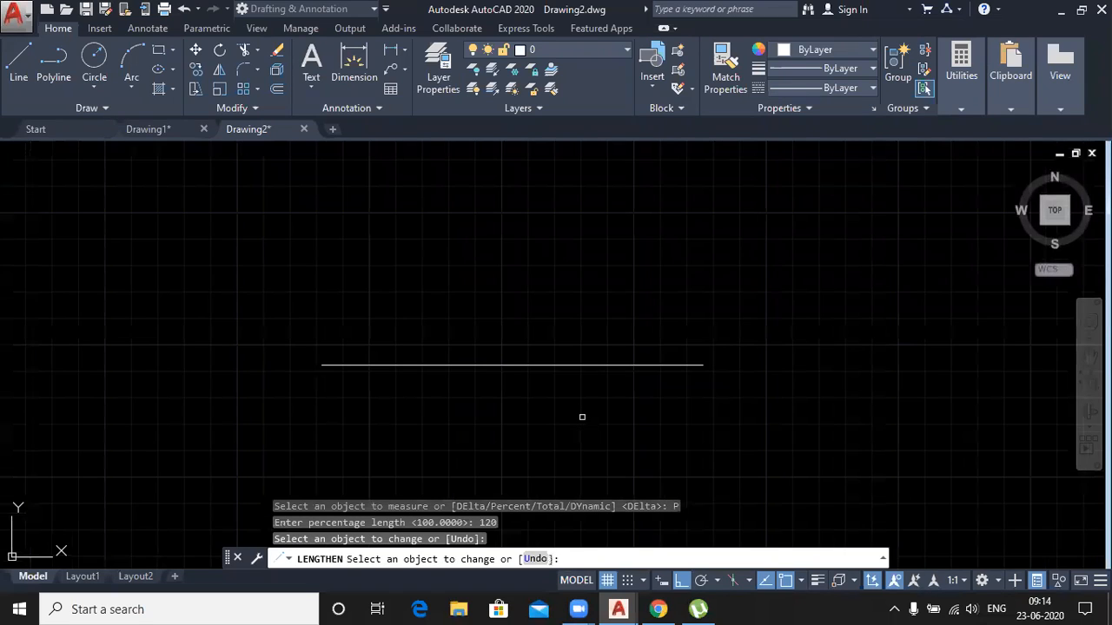
middle_click_drag(582, 417, 492, 360)
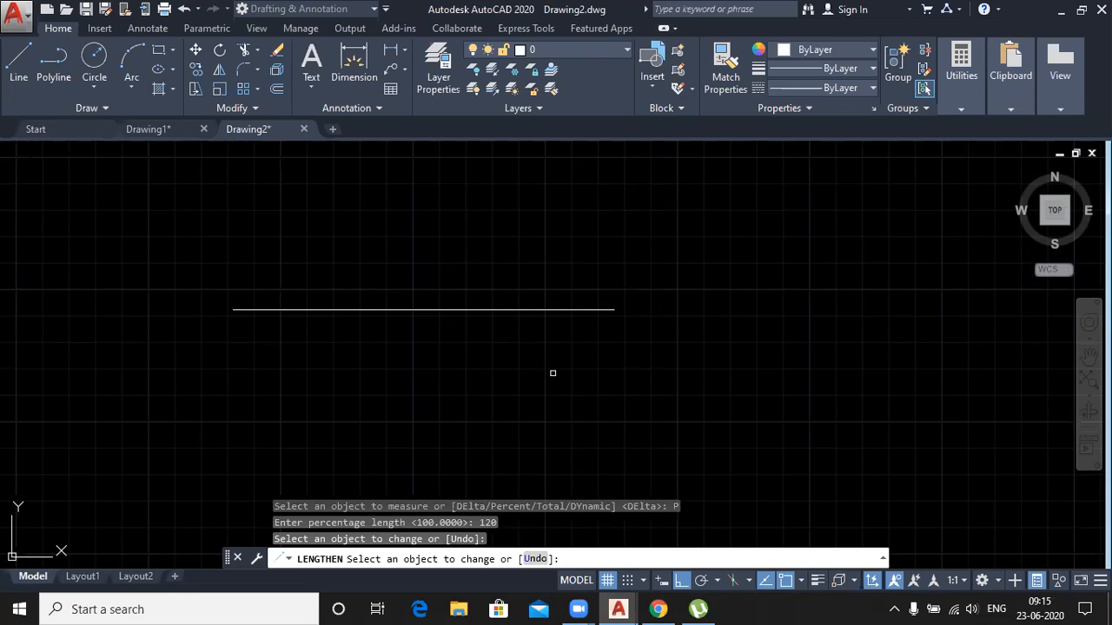
left_click(551, 310)
left_click(554, 308)
key("Escape")
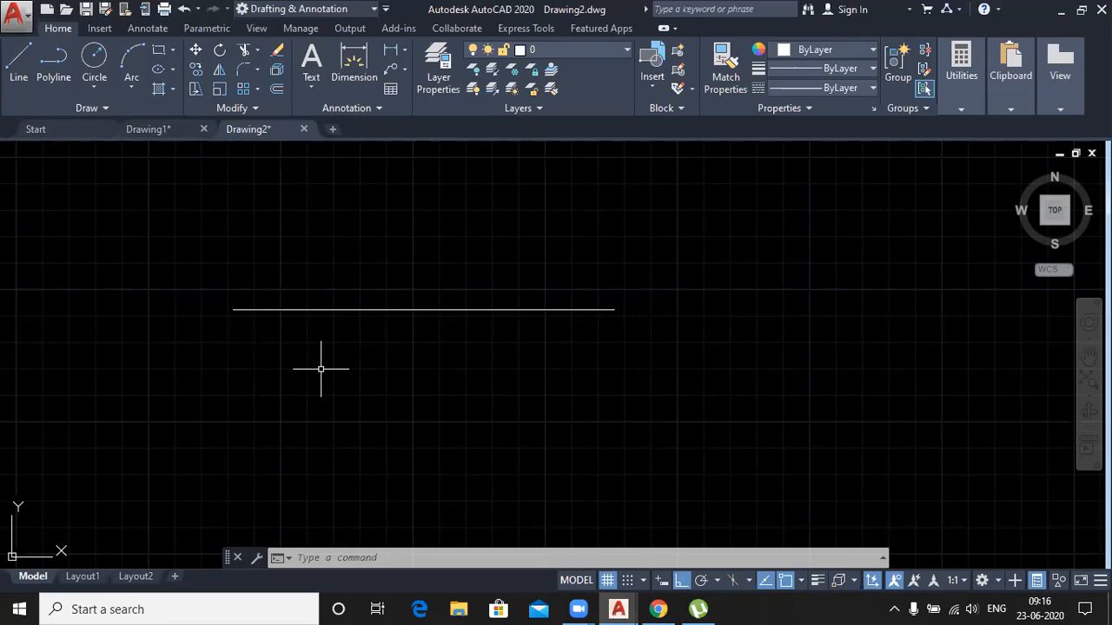
Step: Set the line's total length to 120 with the Total option of Lengthen, adjusting its right end
key("Return")
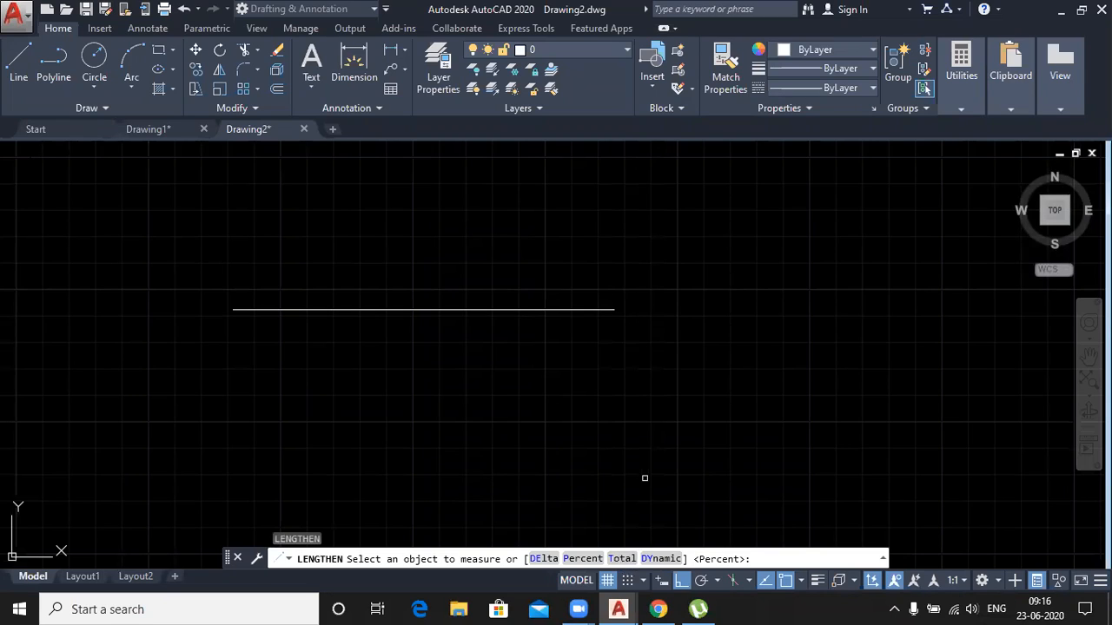
type("t")
key("Return")
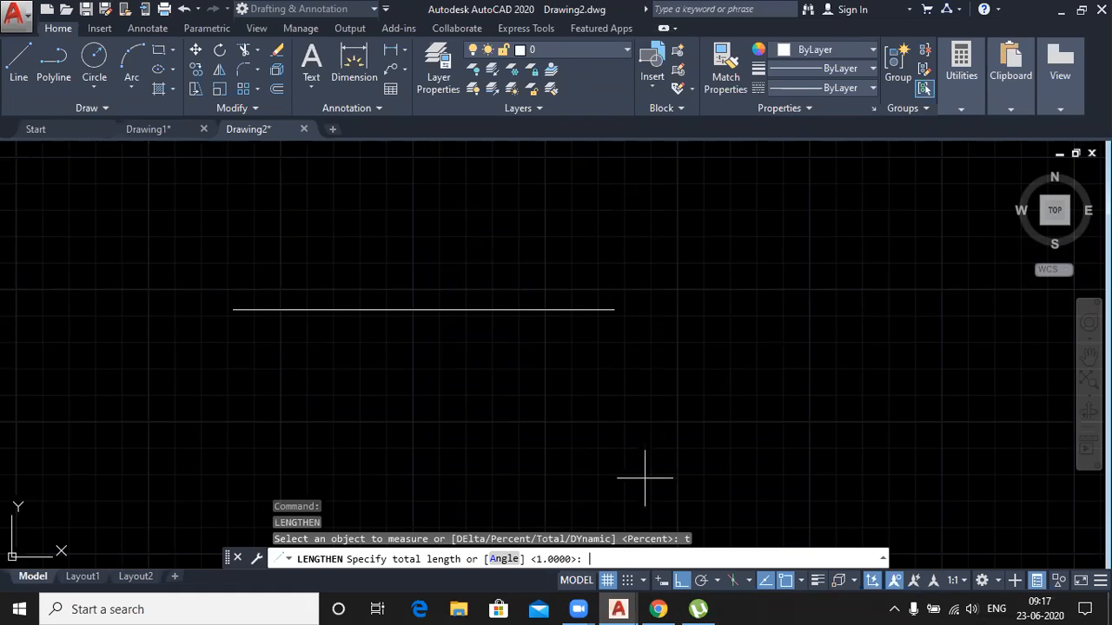
type("120")
key("Return")
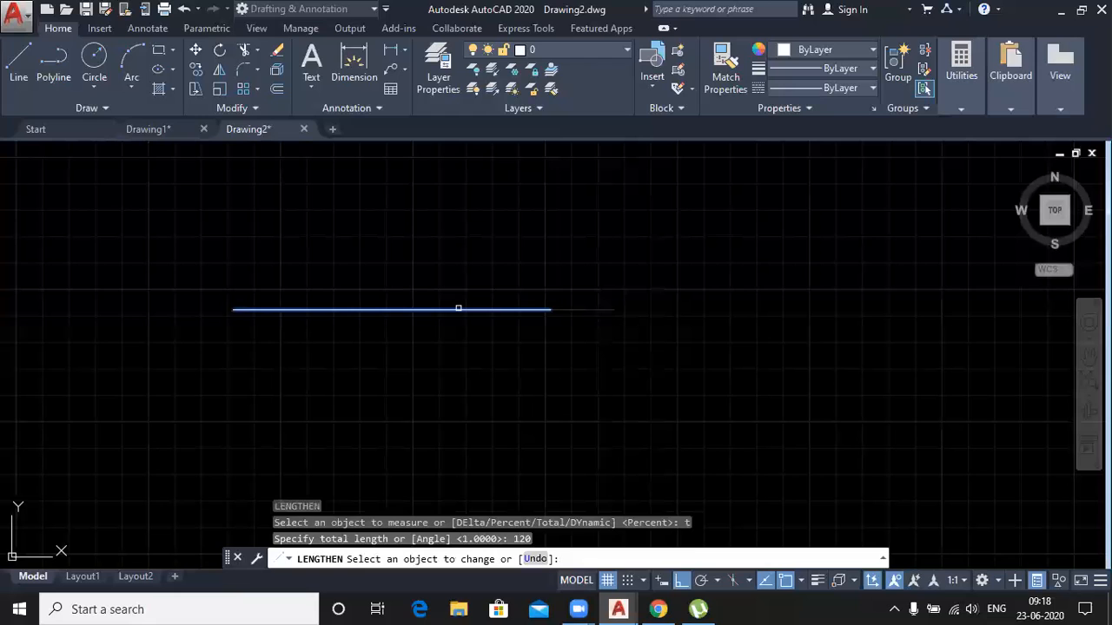
left_click(458, 308)
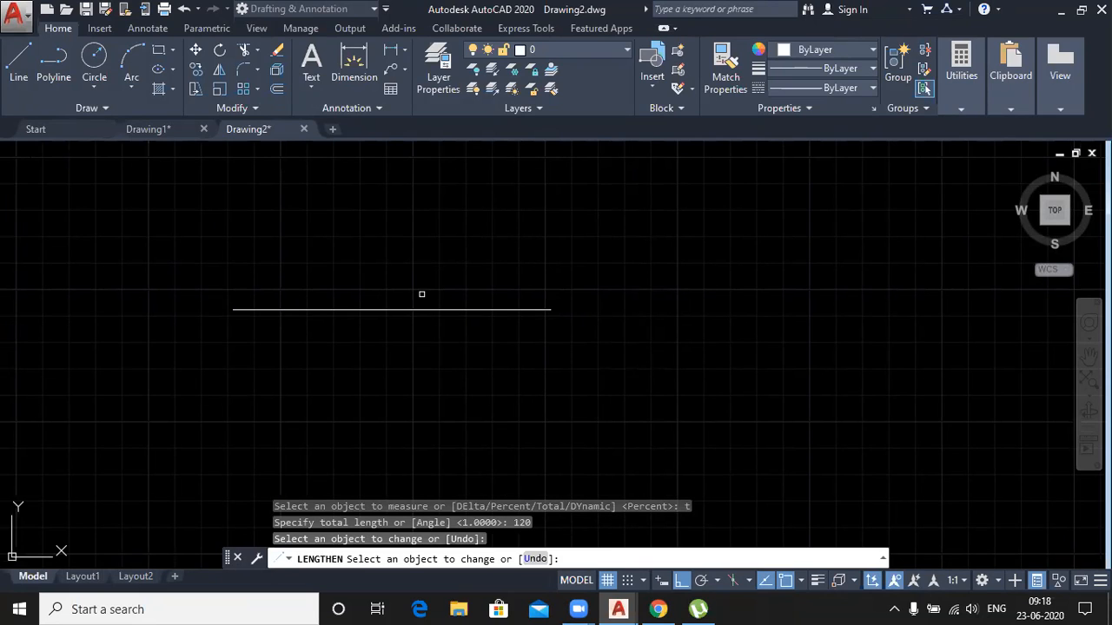
key("Escape")
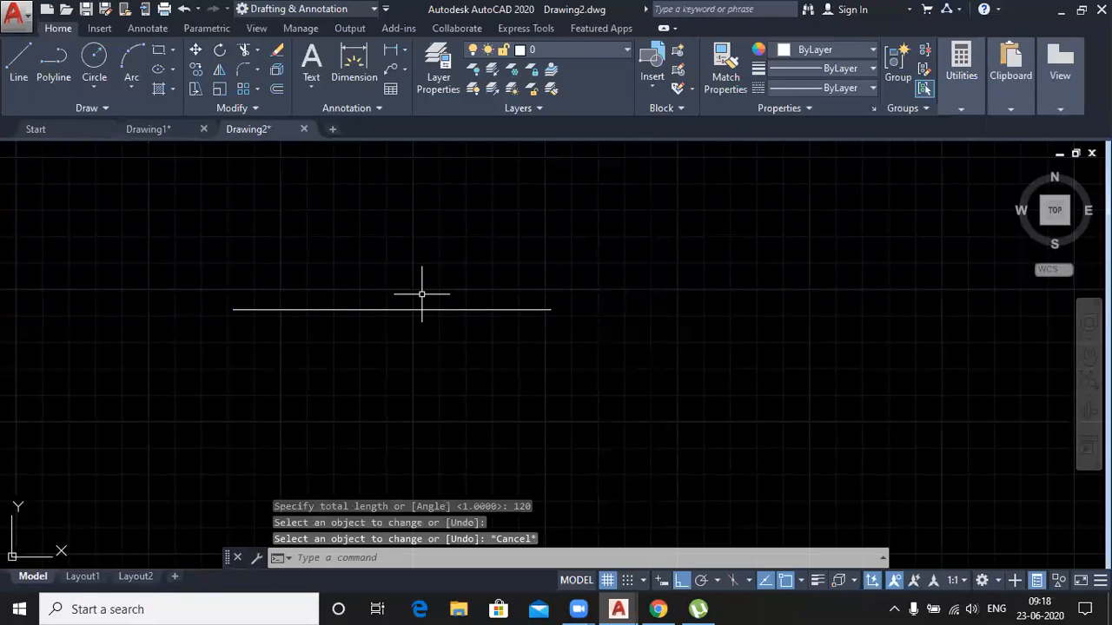
Step: Extend the line's right end freely to a new end point farther right using the Dynamic option of Lengthen
key("Return")
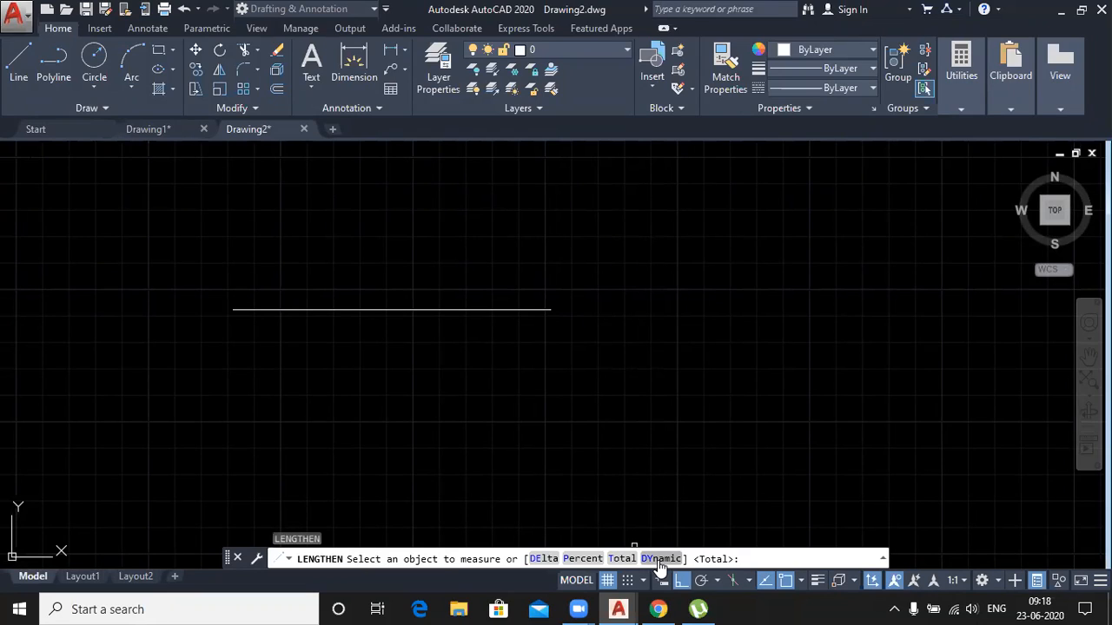
type("dy")
key("Return")
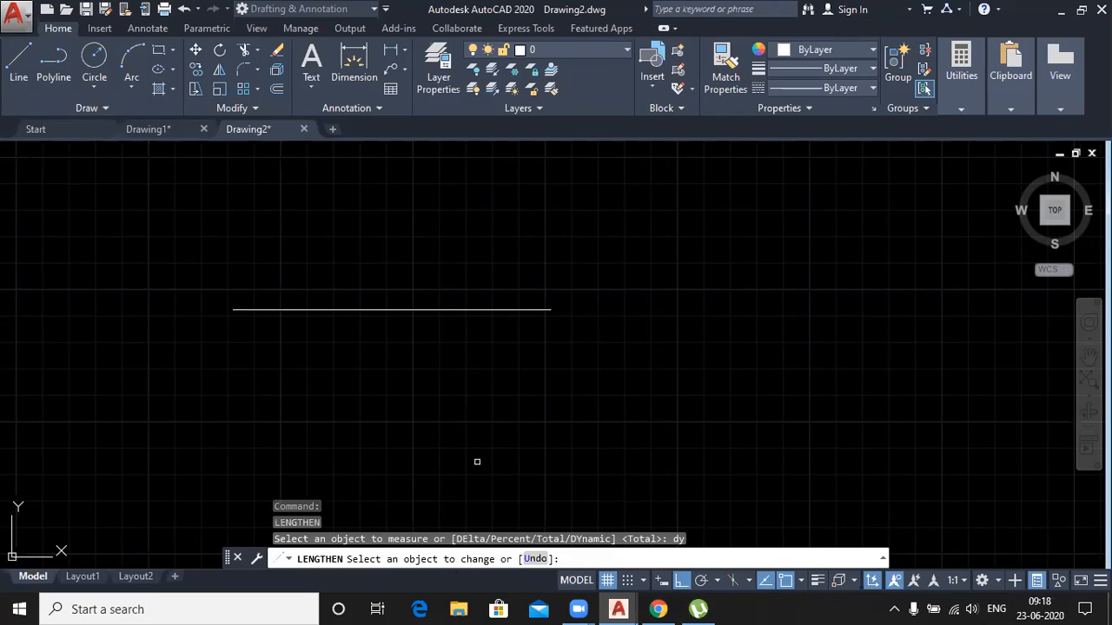
left_click(512, 309)
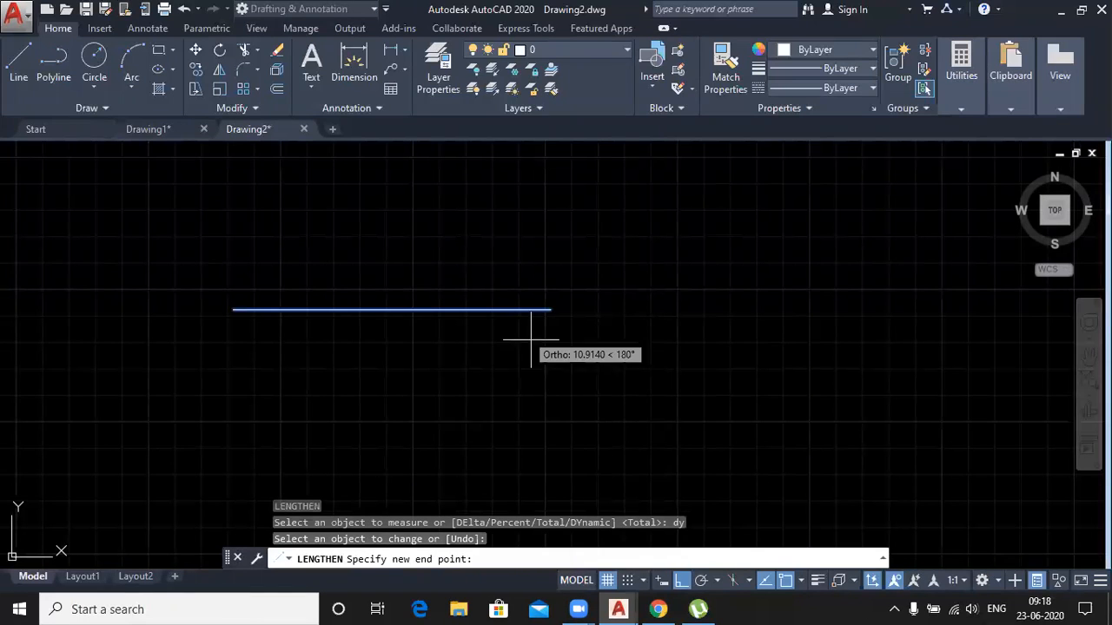
middle_click_drag(704, 310, 467, 311)
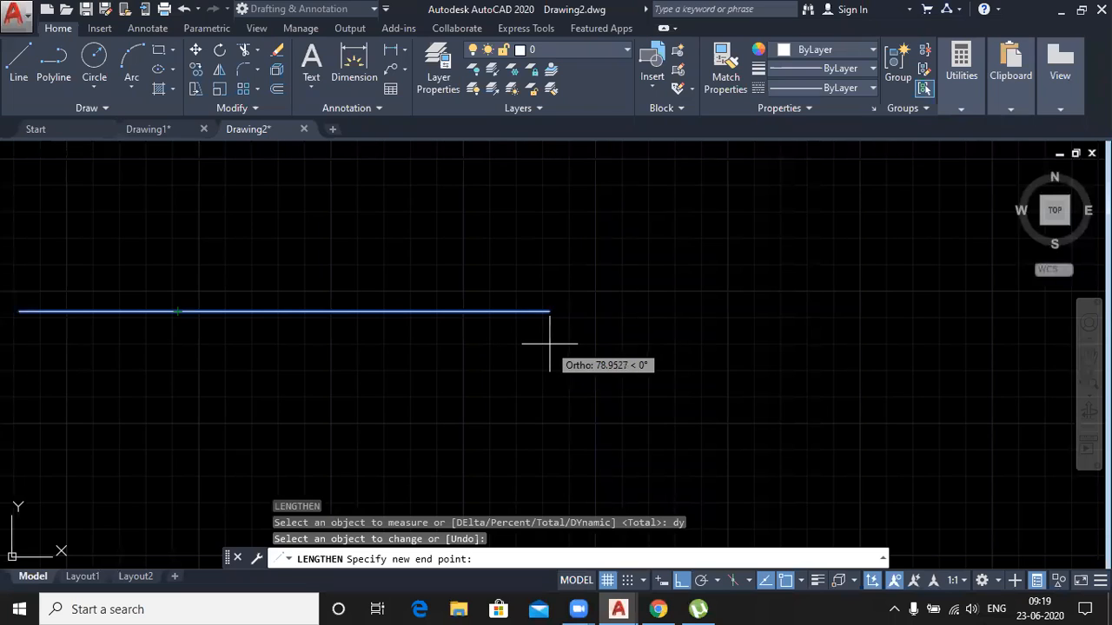
left_click(578, 310)
right_click(658, 293)
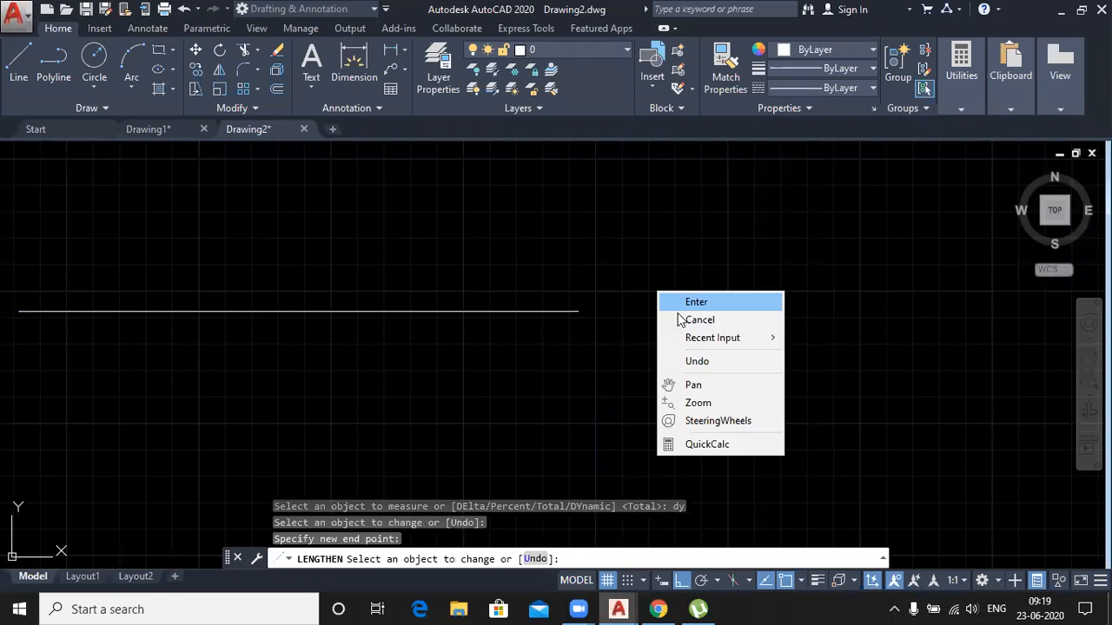
Step: End the Lengthen command and draw an open six-segment zigzag polyline above the straight line, with Ortho turned off
left_click(681, 320)
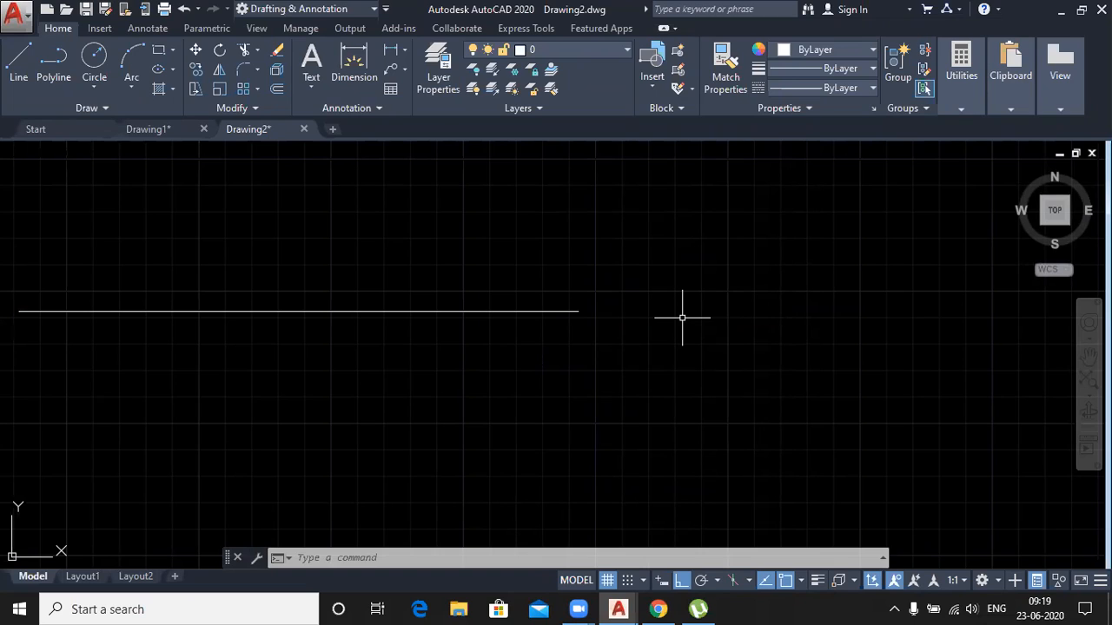
left_click(273, 111)
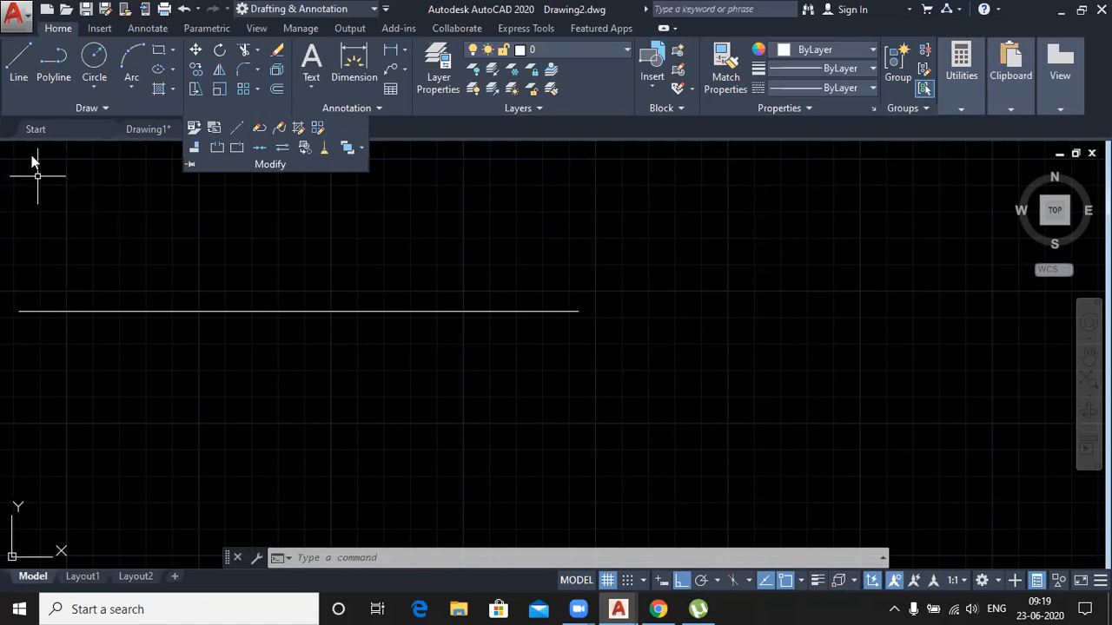
left_click(55, 70)
middle_click_drag(243, 367, 304, 504)
left_click(124, 346)
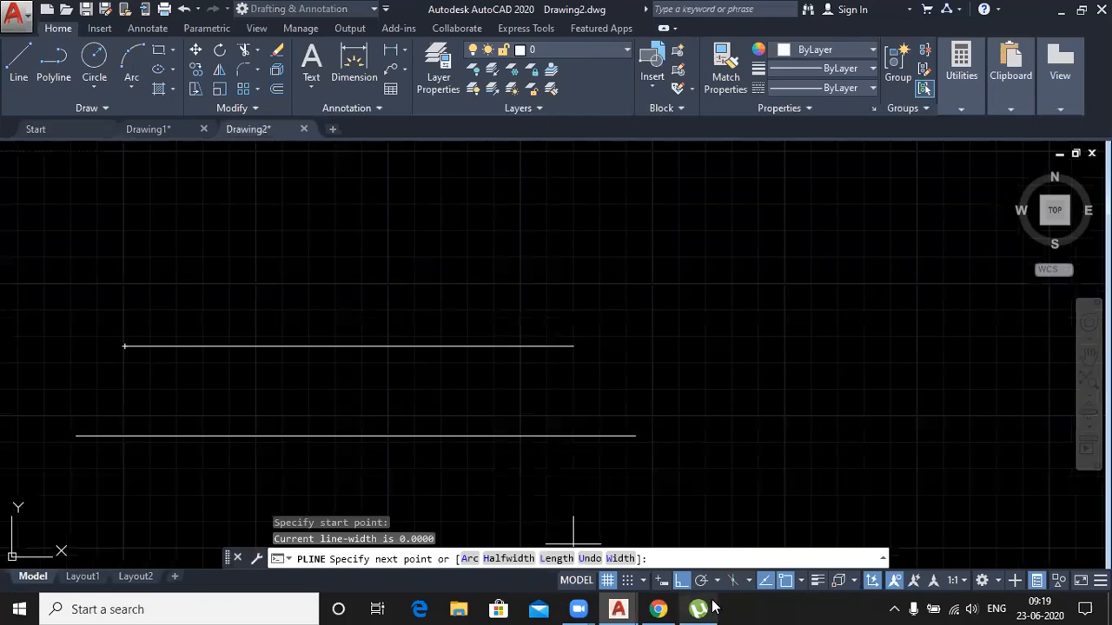
left_click(681, 580)
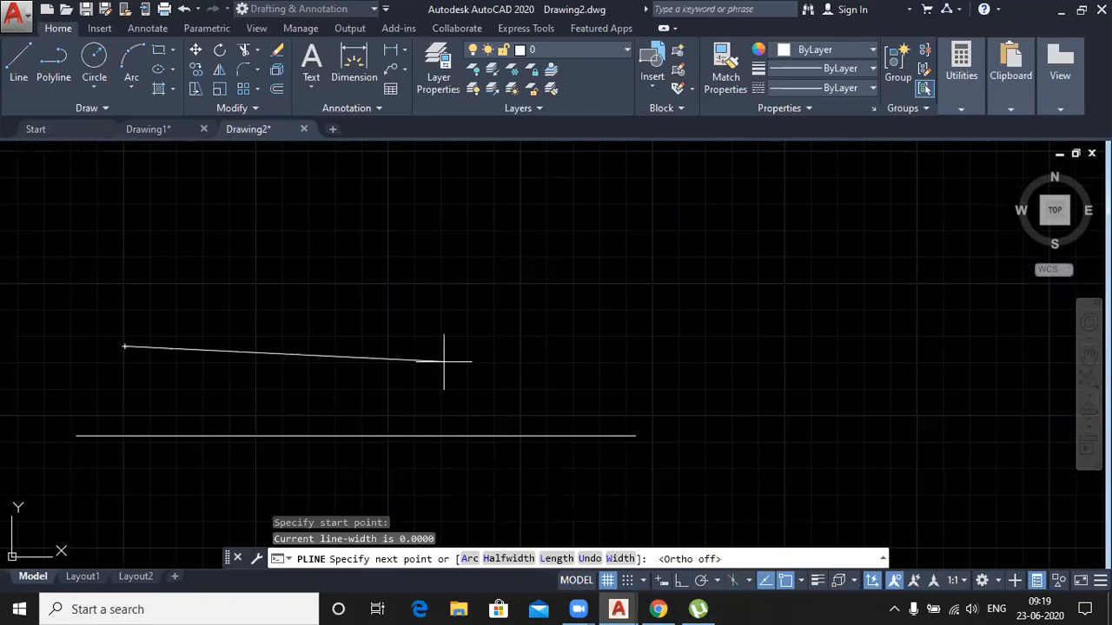
left_click(286, 208)
left_click(448, 351)
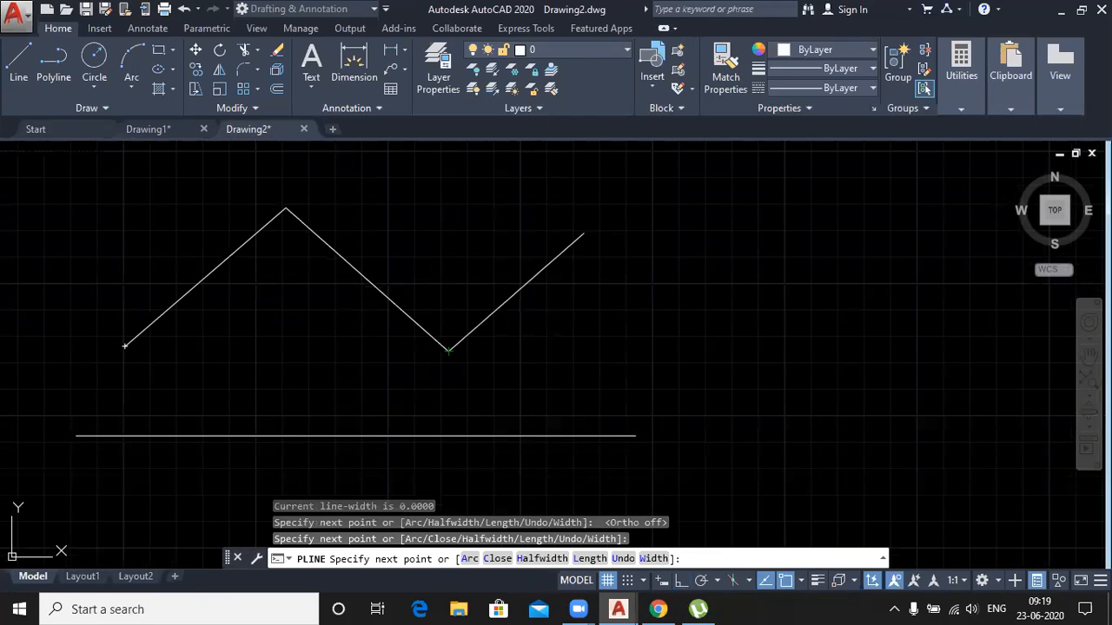
left_click(584, 235)
left_click(708, 406)
left_click(760, 328)
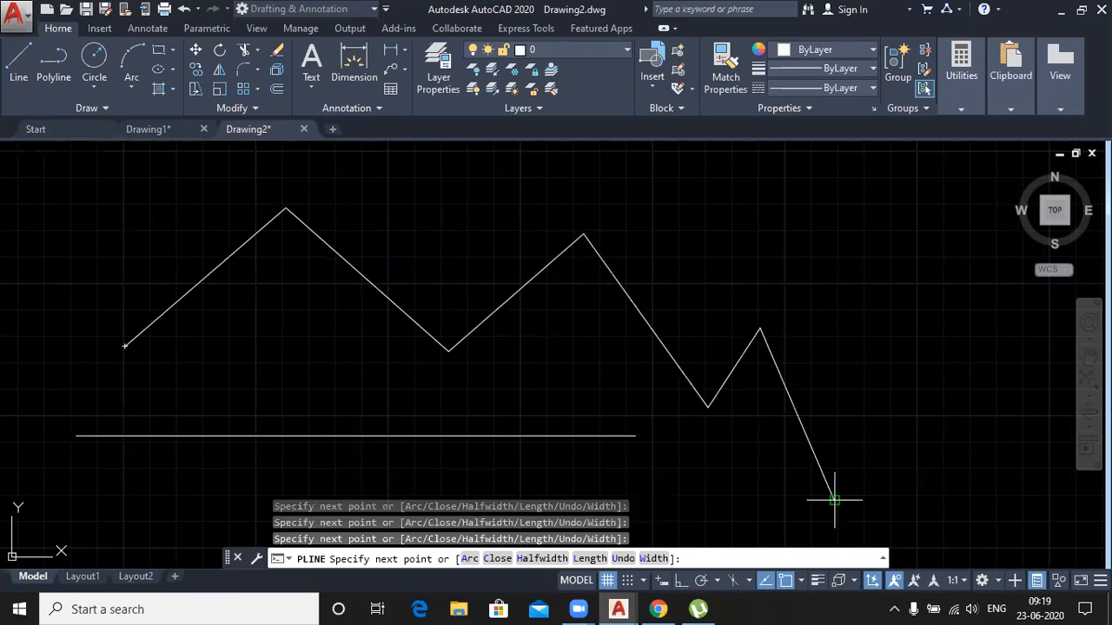
left_click(834, 500)
key("Return")
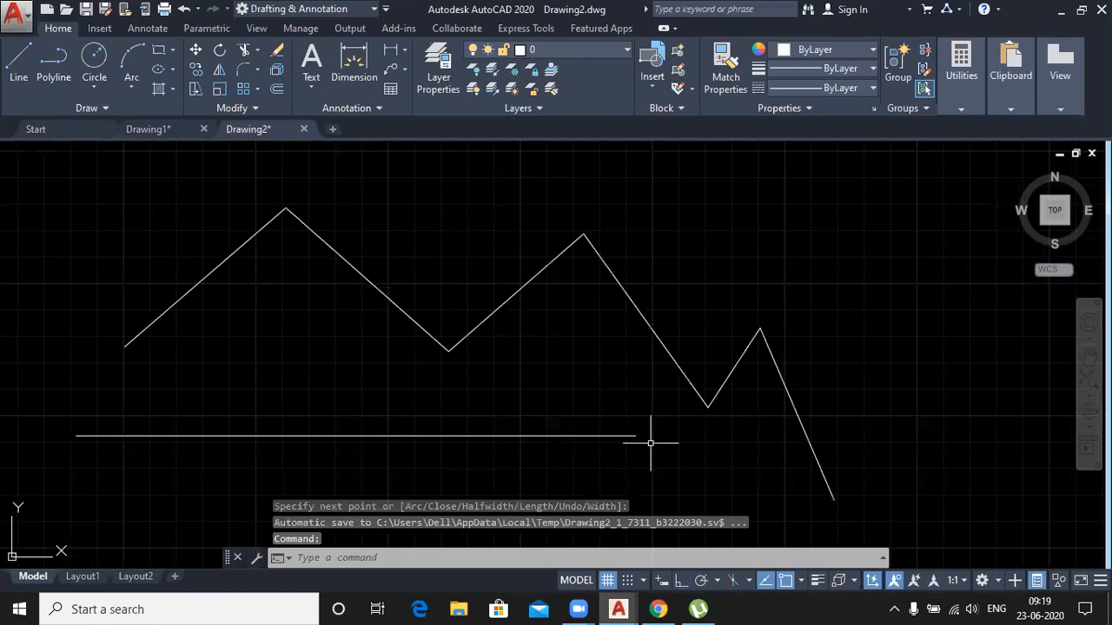
Step: Erase the straight line below the zigzag polyline
left_click(614, 436)
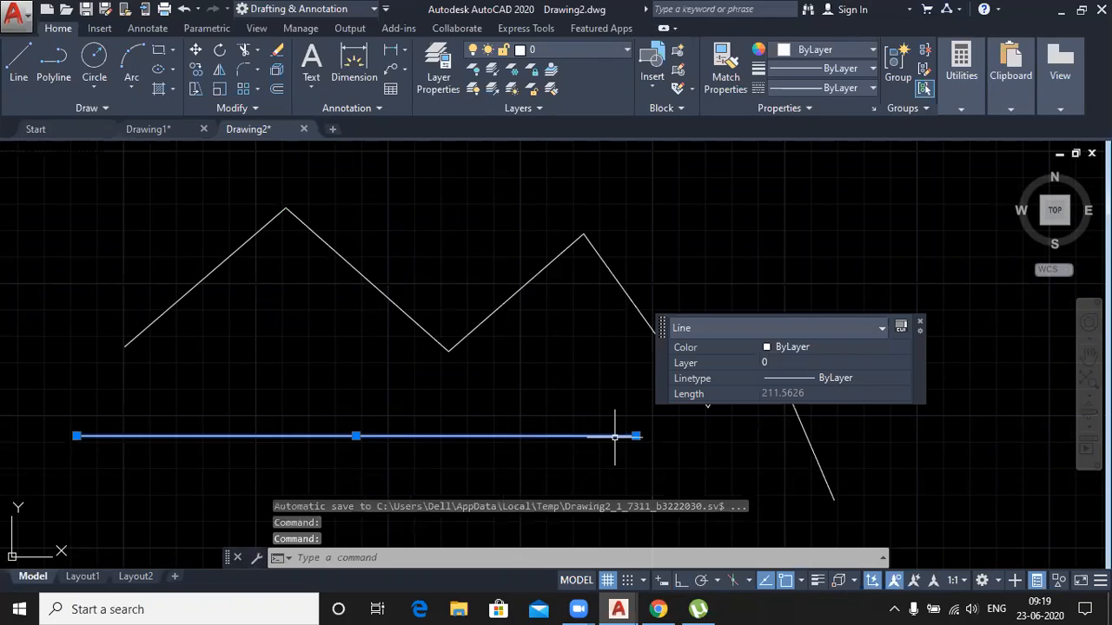
key("Delete")
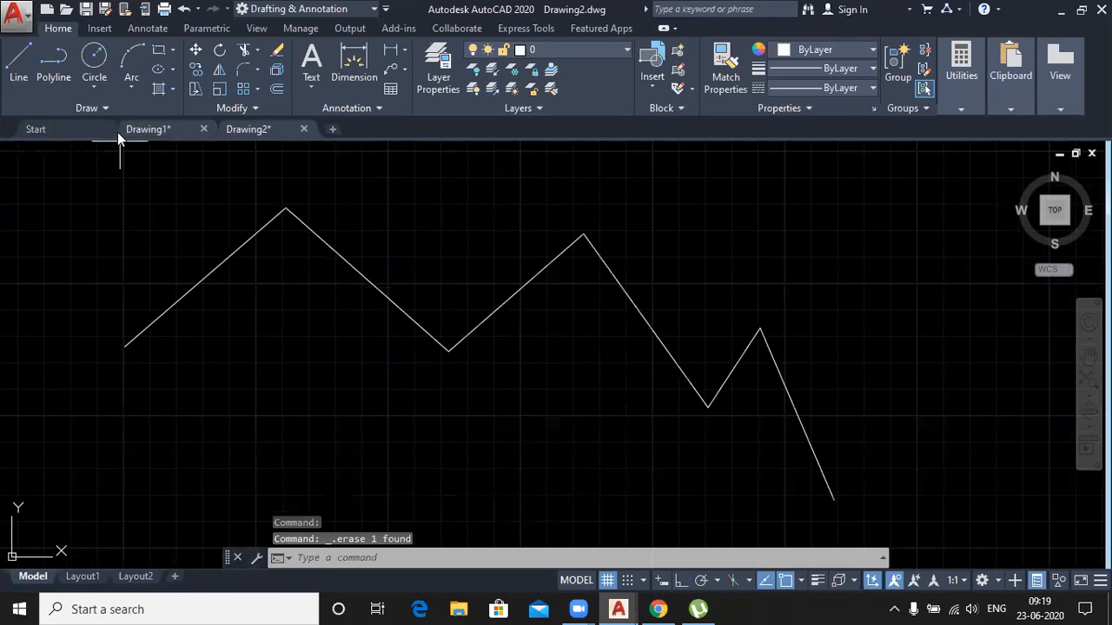
Step: Draw an open wavy fit-point spline below the zigzag polyline
left_click(111, 107)
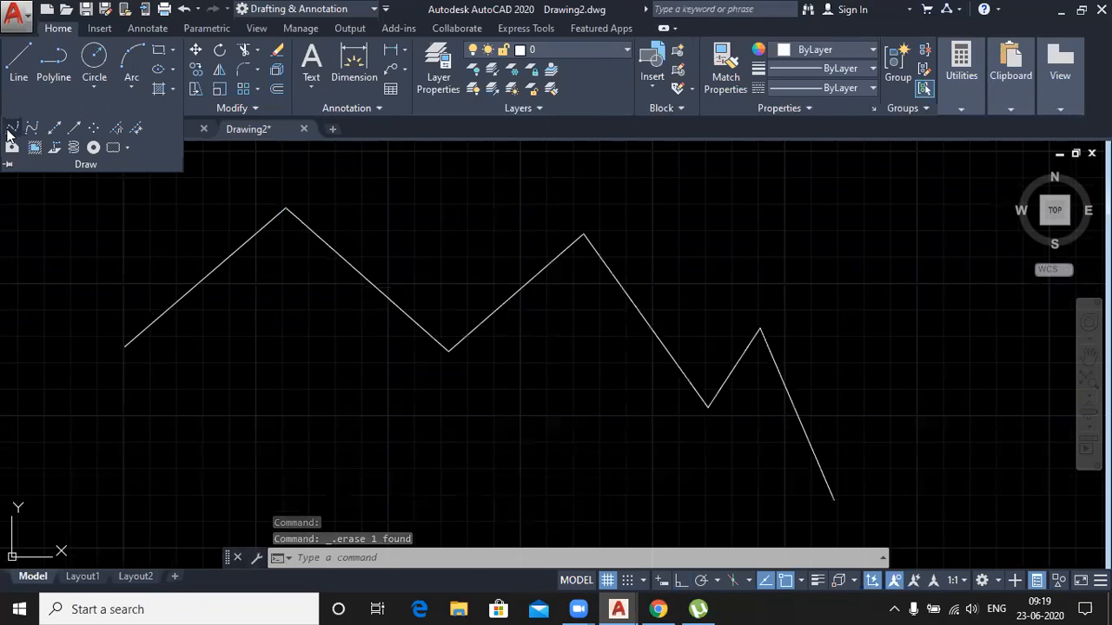
left_click(13, 128)
scroll(330, 196, "down", 2)
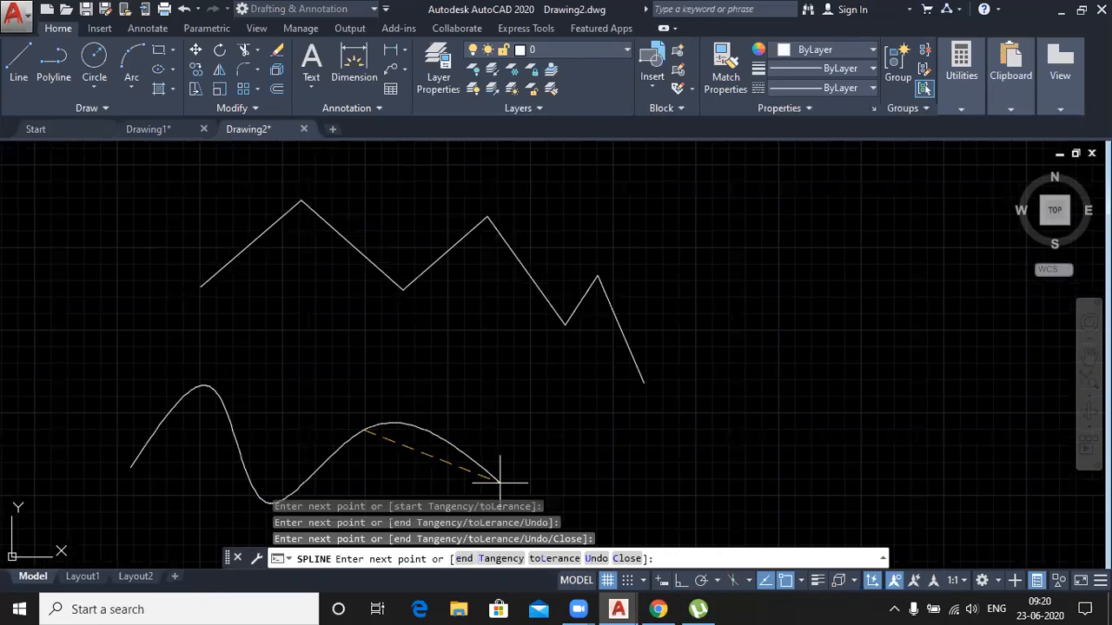
left_click(504, 492)
left_click(619, 459)
left_click(750, 522)
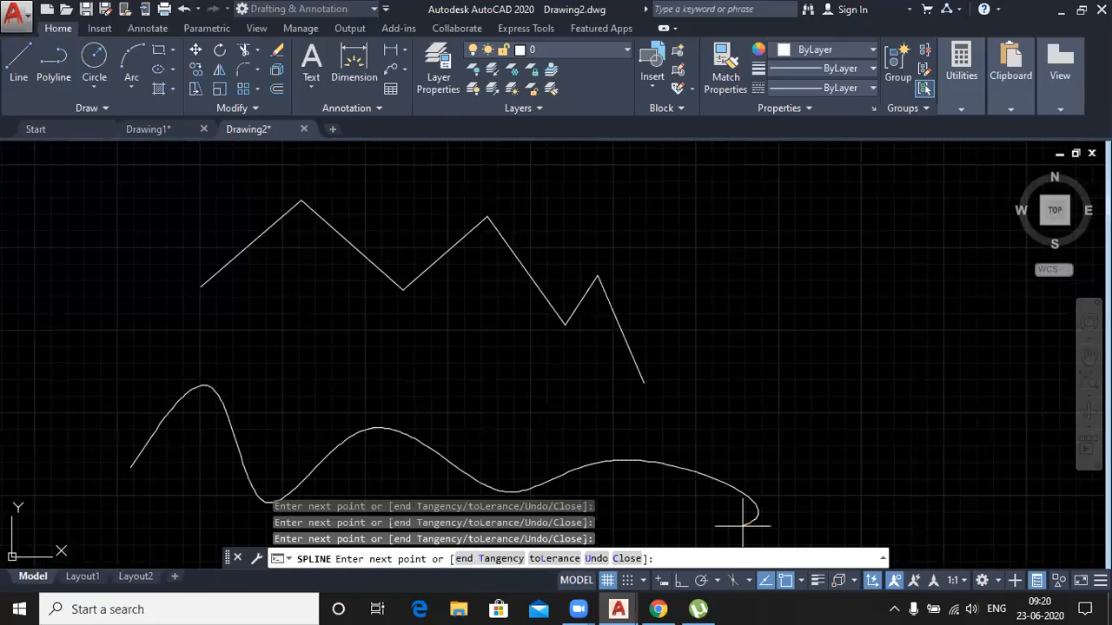
key("Return")
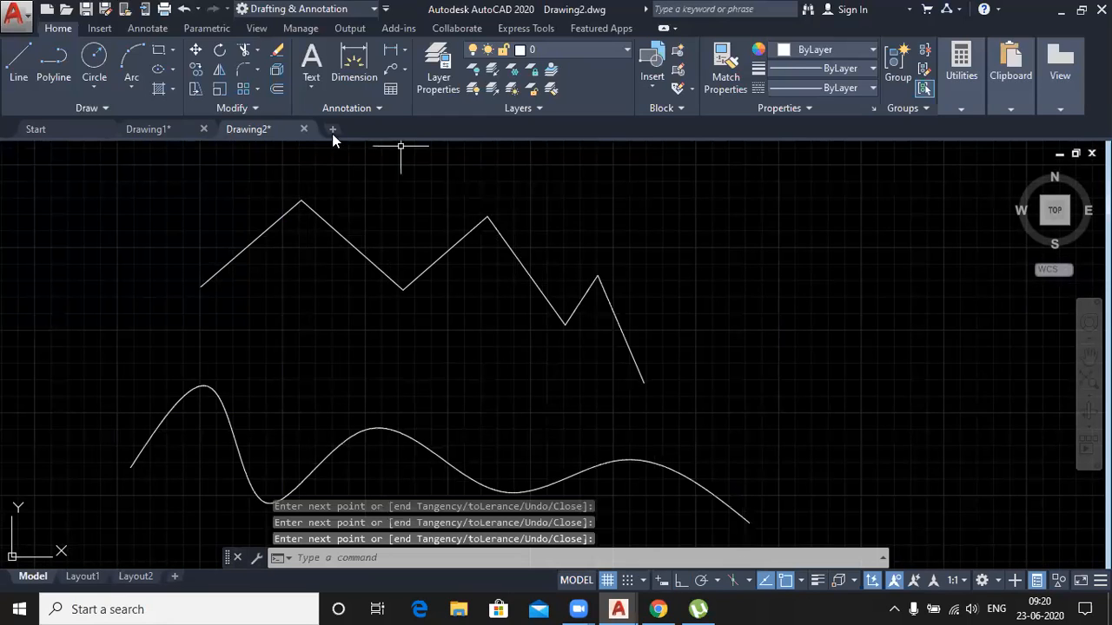
Step: Start PEDIT on the zigzag polyline, close it with the Close option and reopen it with Open
left_click(257, 114)
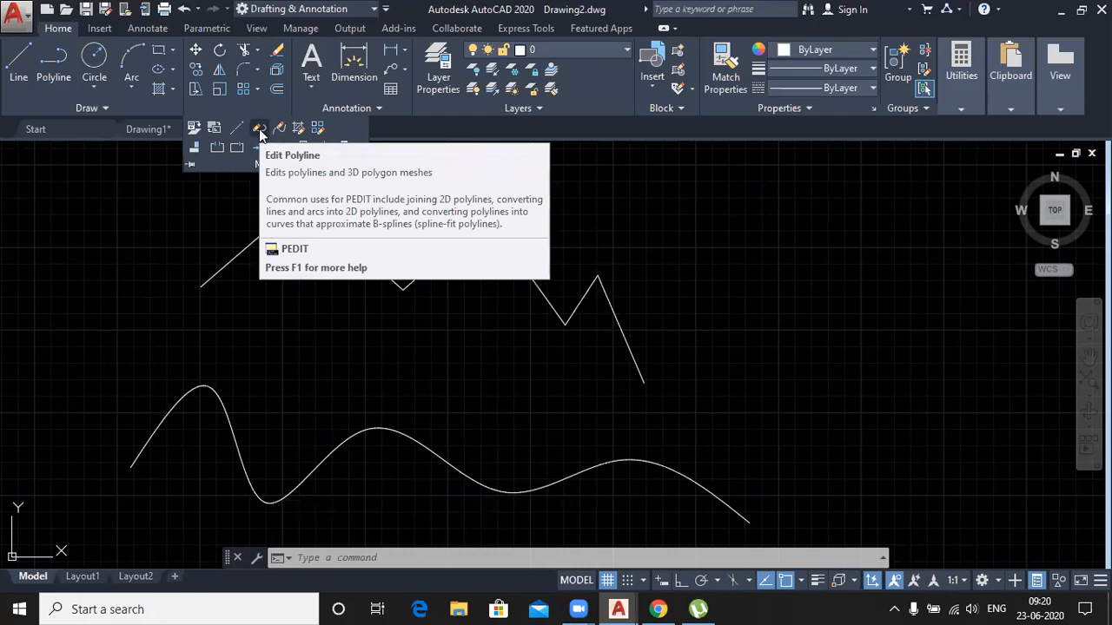
type("p")
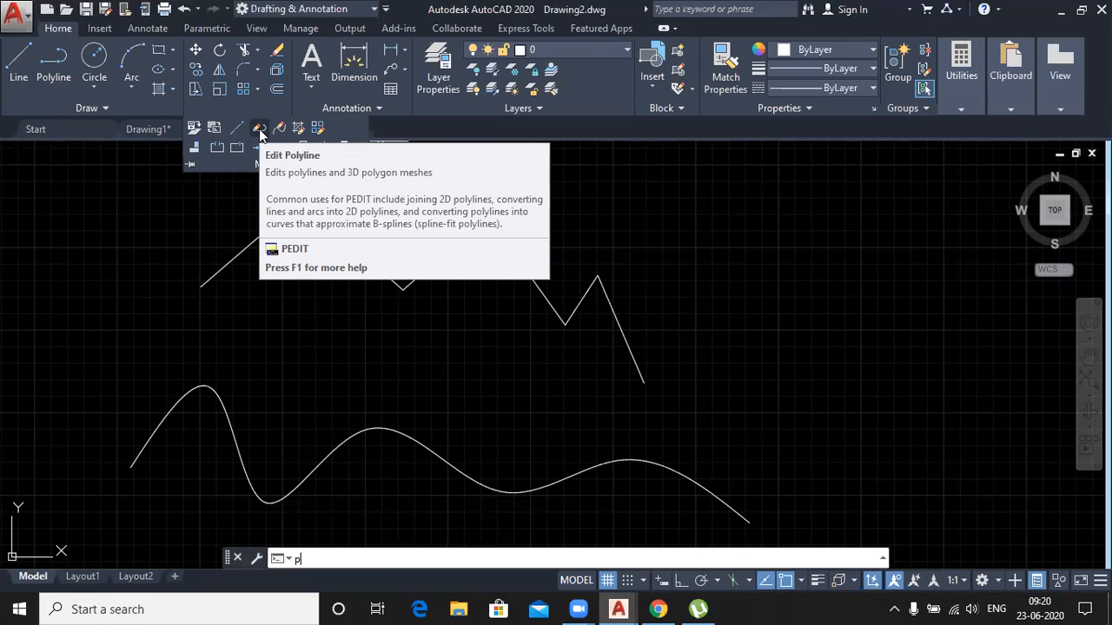
type("ed")
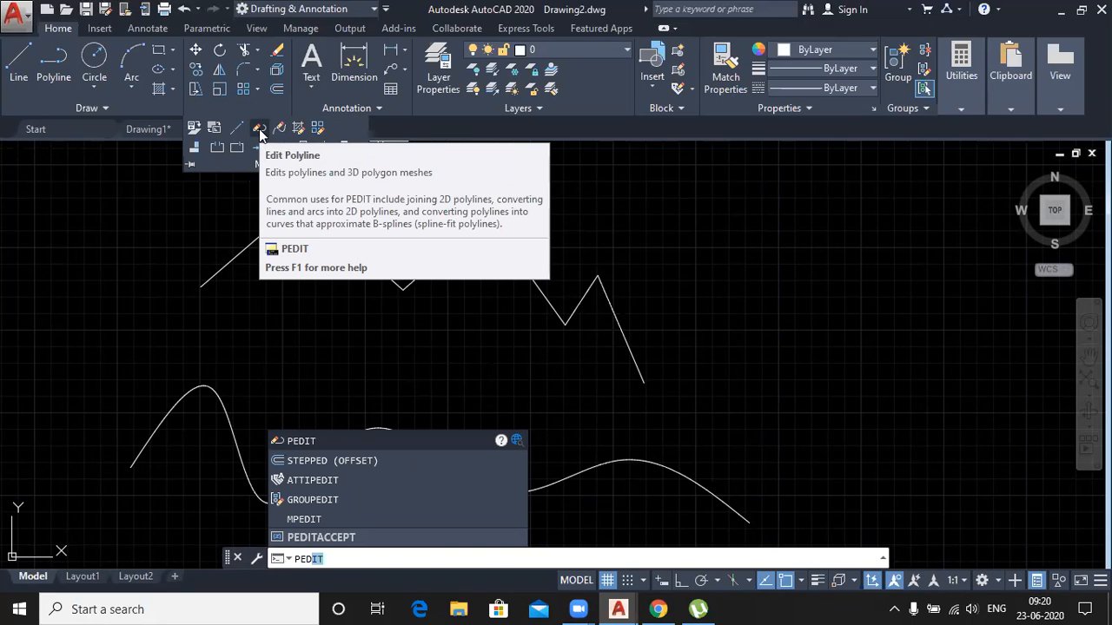
key("Return")
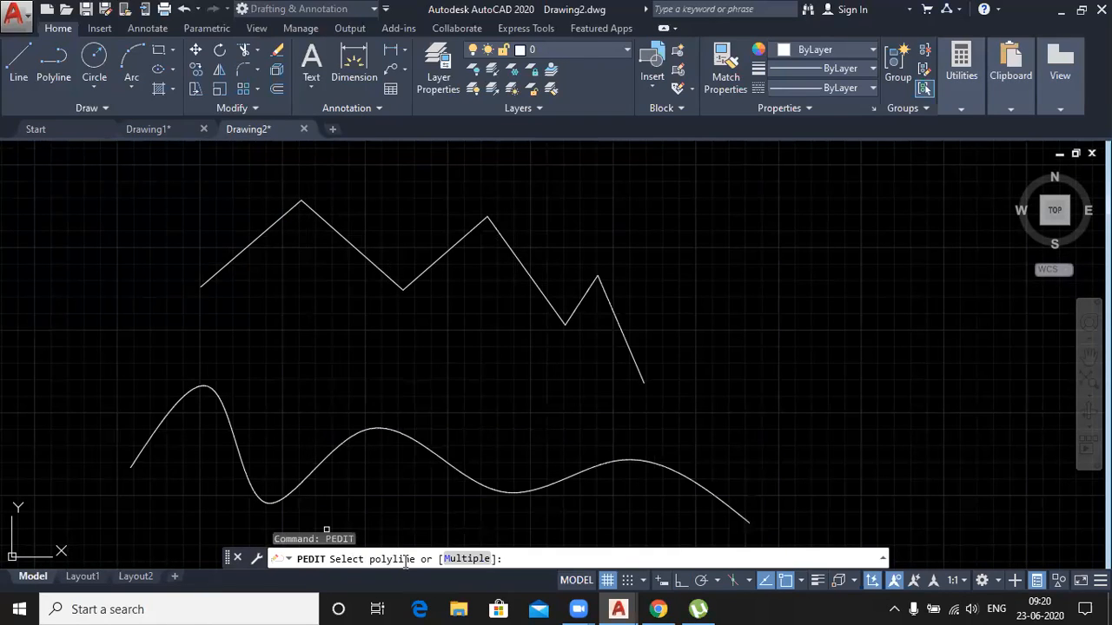
left_click(247, 249)
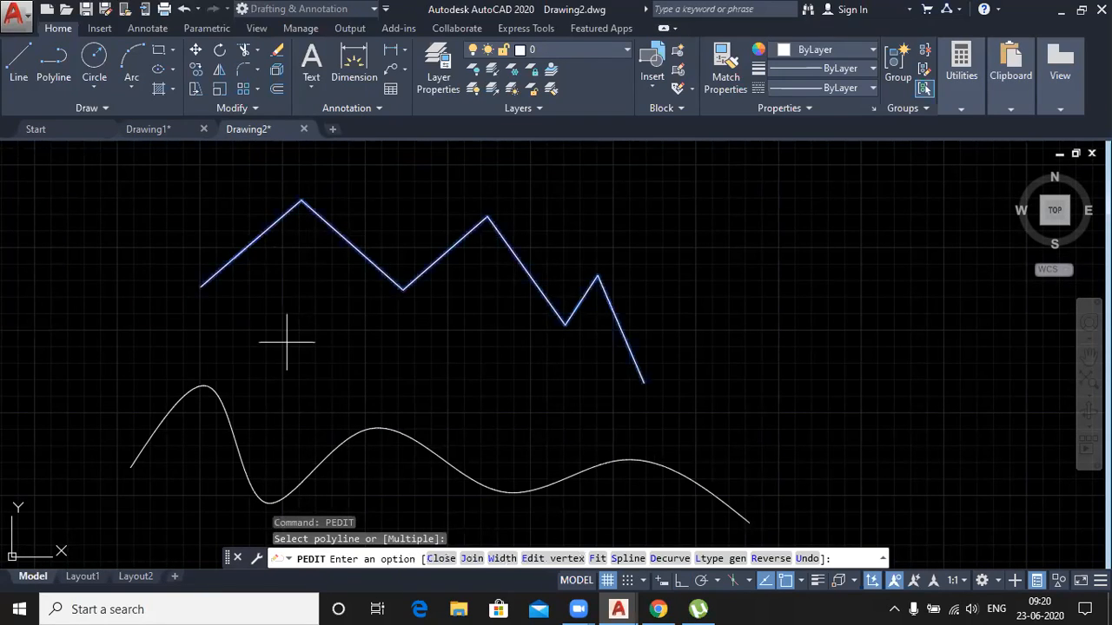
left_click(440, 561)
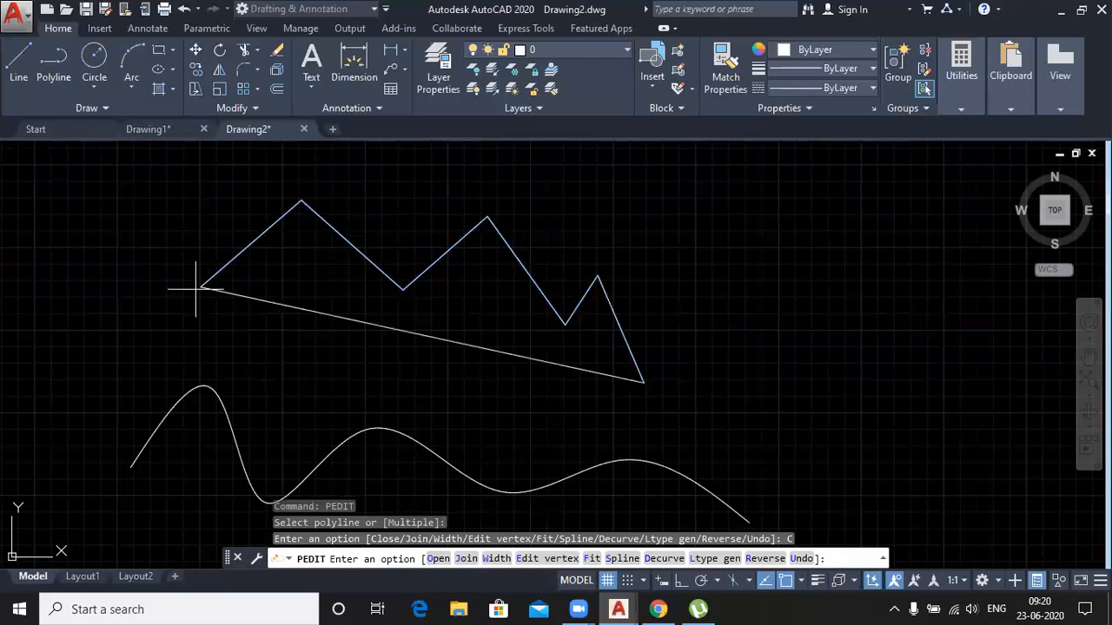
left_click(439, 560)
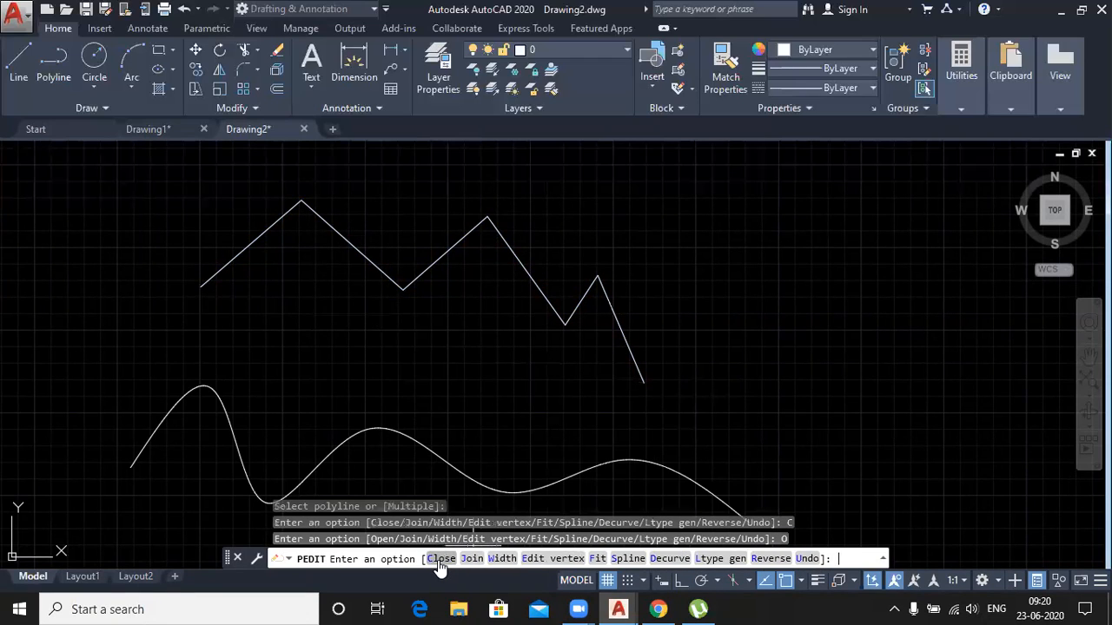
Step: Set the width of all zigzag polyline segments to 10 with the Width option
left_click(502, 559)
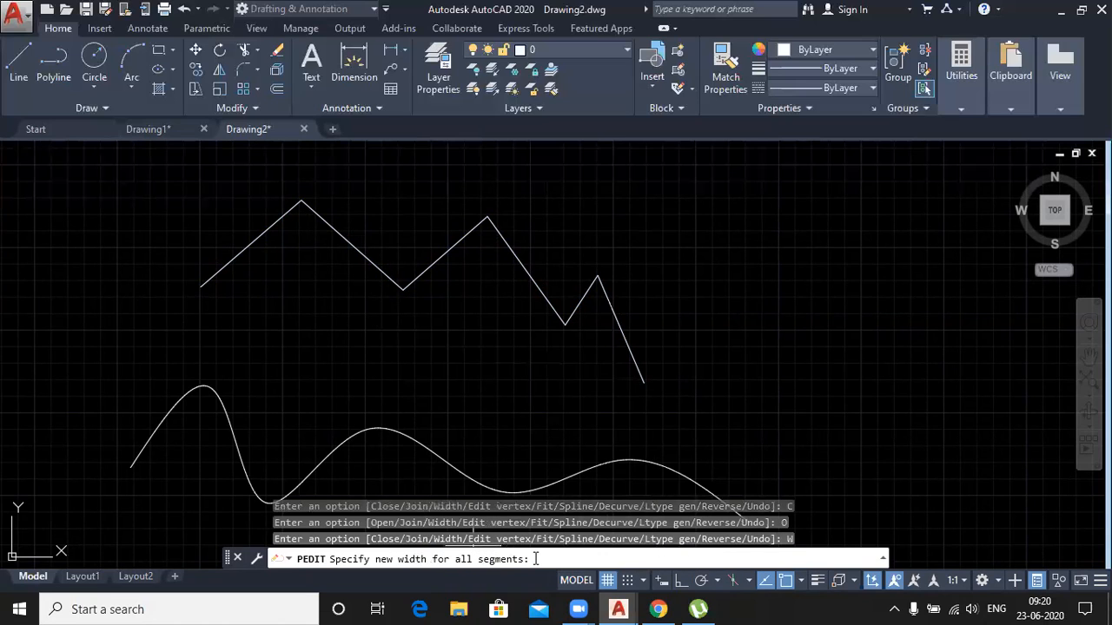
type("10")
key("Return")
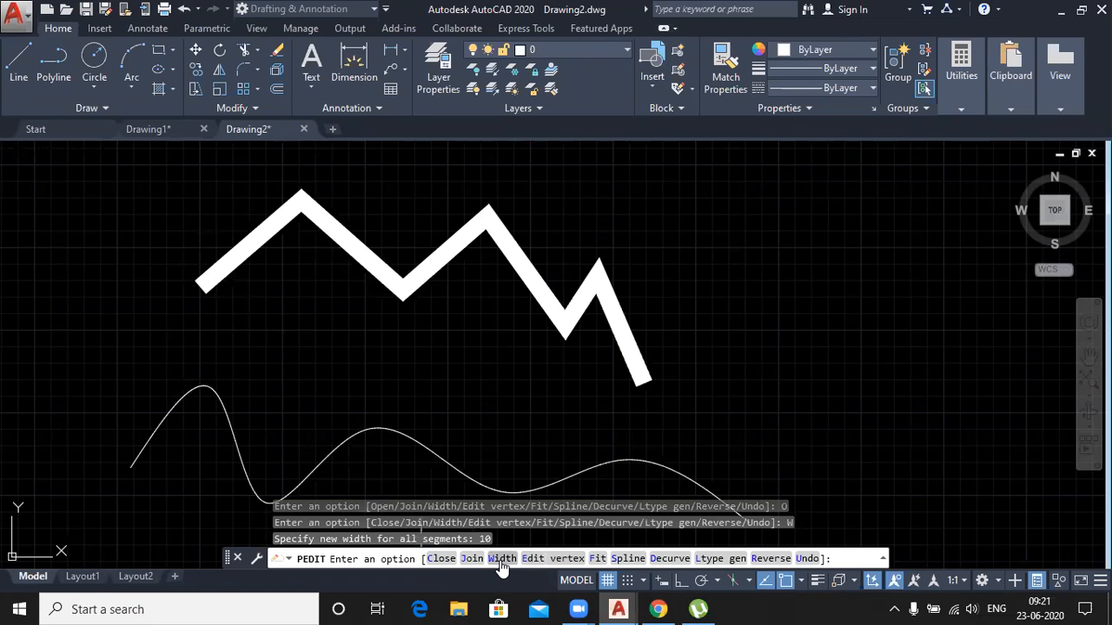
Step: Set the width of all zigzag polyline segments to 1 and inspect the result up close
left_click(500, 561)
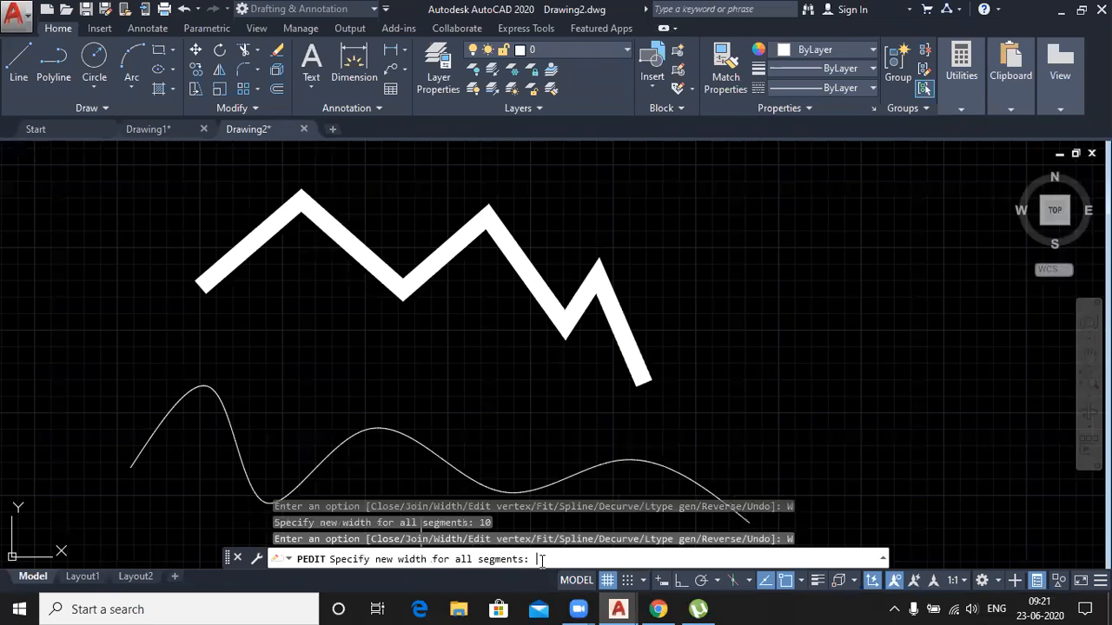
type("1")
key("Return")
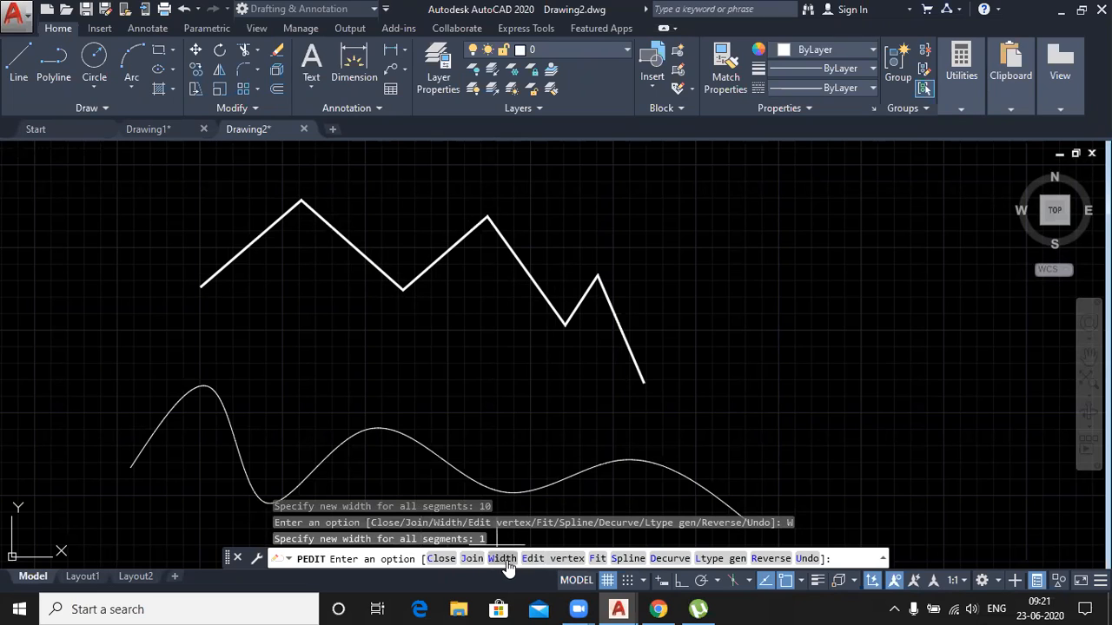
scroll(186, 280, "up", 4)
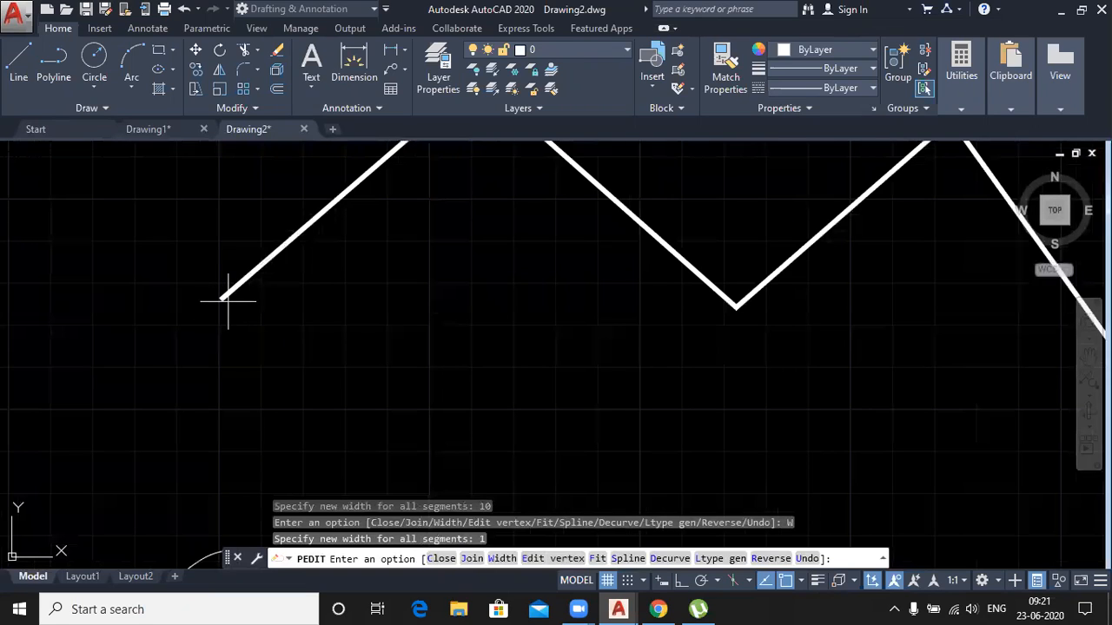
scroll(254, 325, "down", 2)
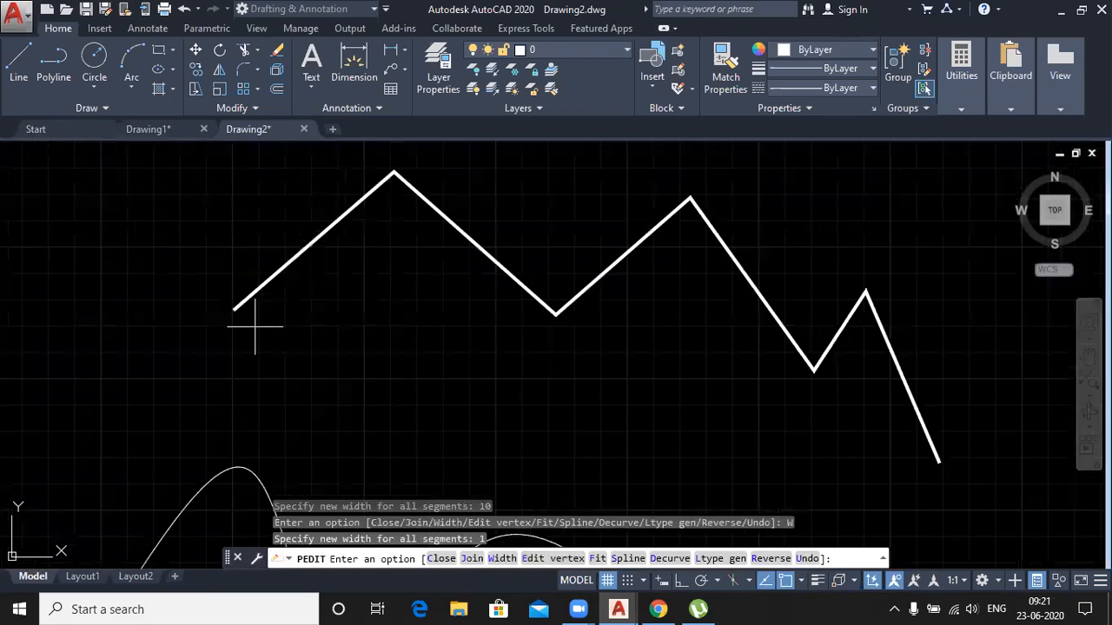
scroll(255, 327, "down", 1)
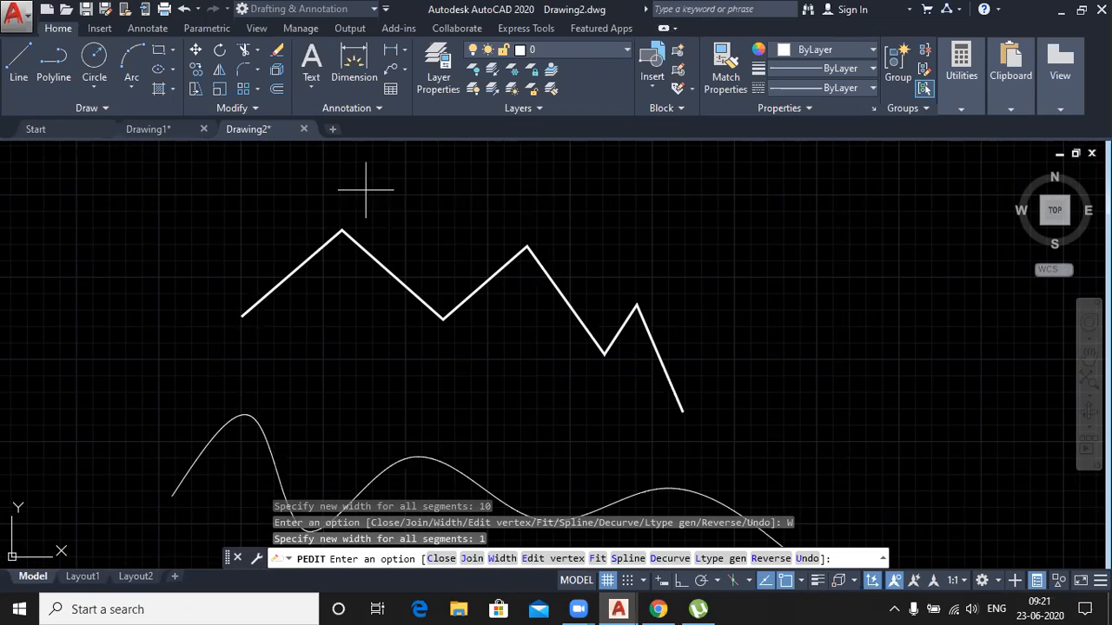
Step: Enter vertex editing on the zigzag polyline, advance the marker to the second vertex, and exit vertex editing
left_click(553, 559)
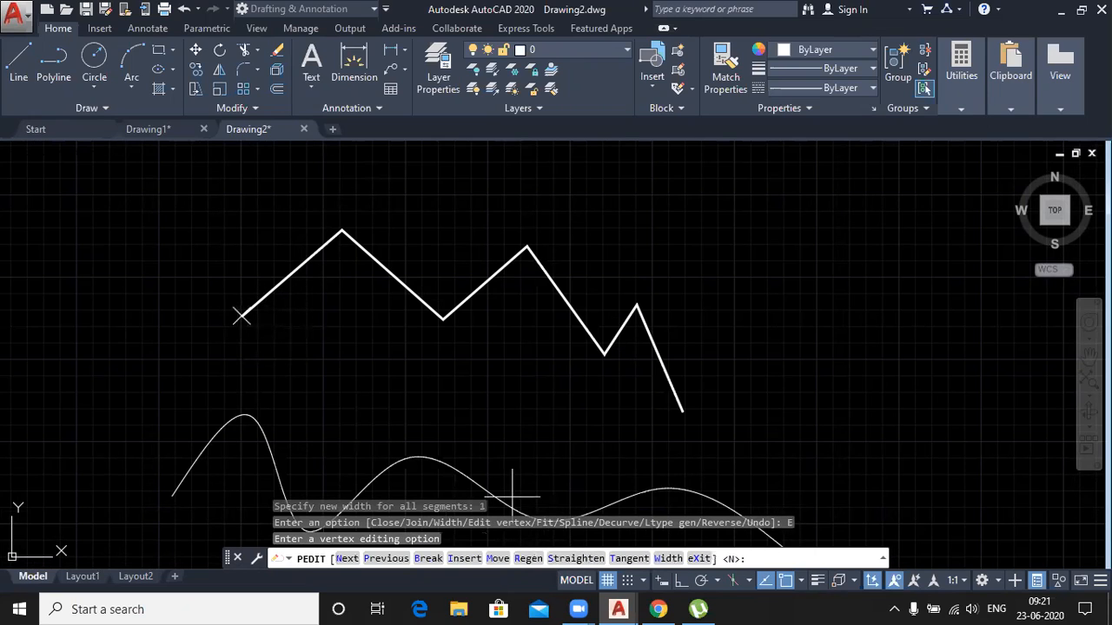
left_click(345, 559)
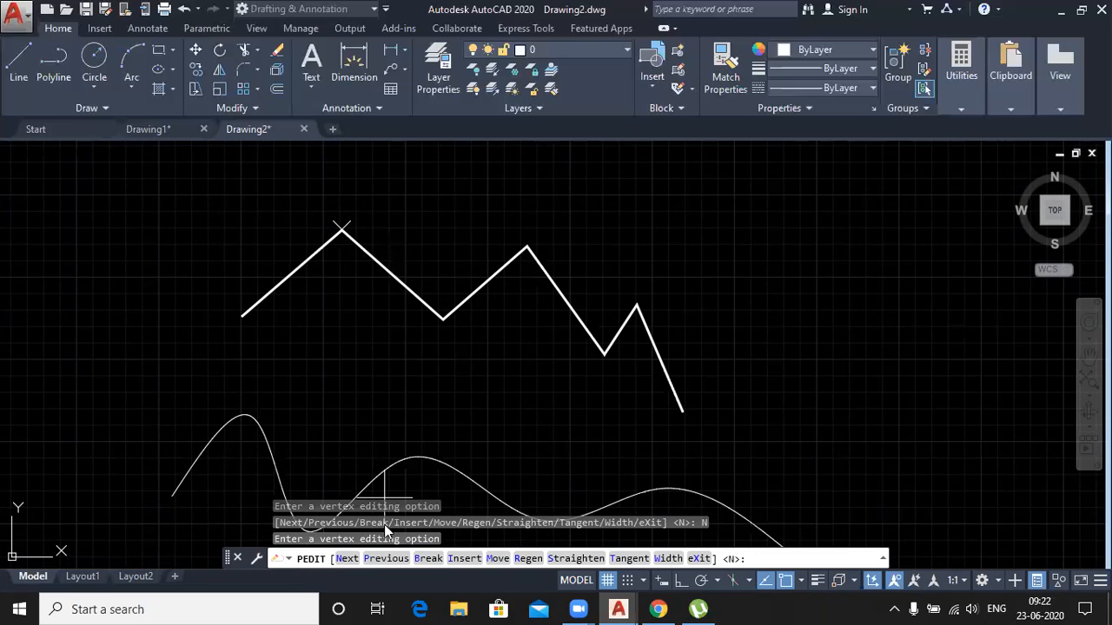
left_click(698, 560)
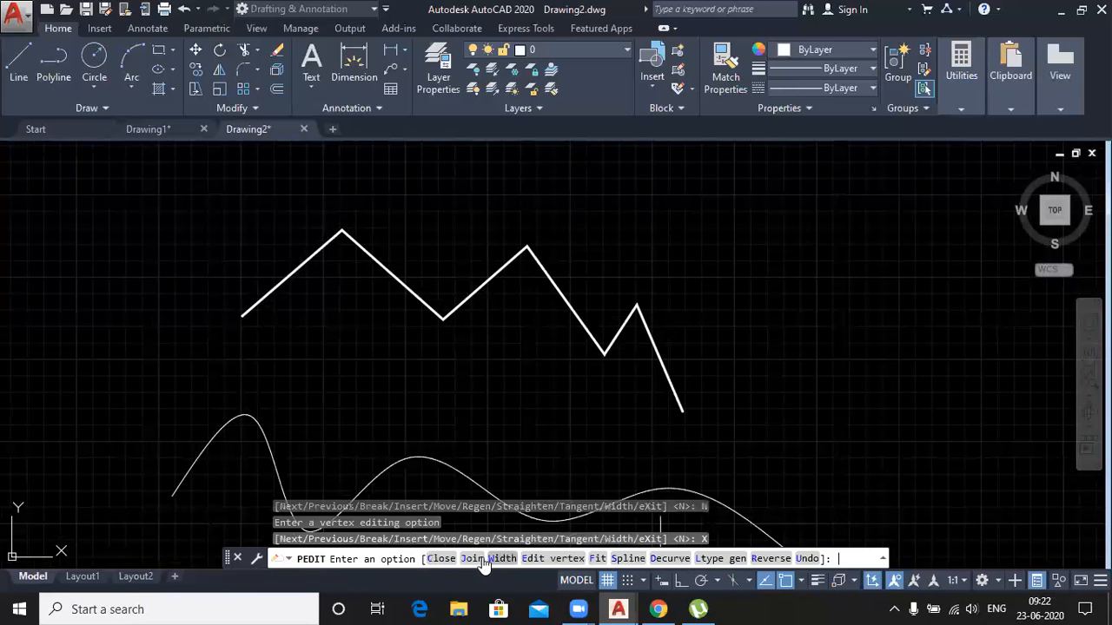
Step: Turn the zigzag polyline into a smooth arc-fitted curve with the Fit option, and straighten it again with Decurve
left_click(598, 560)
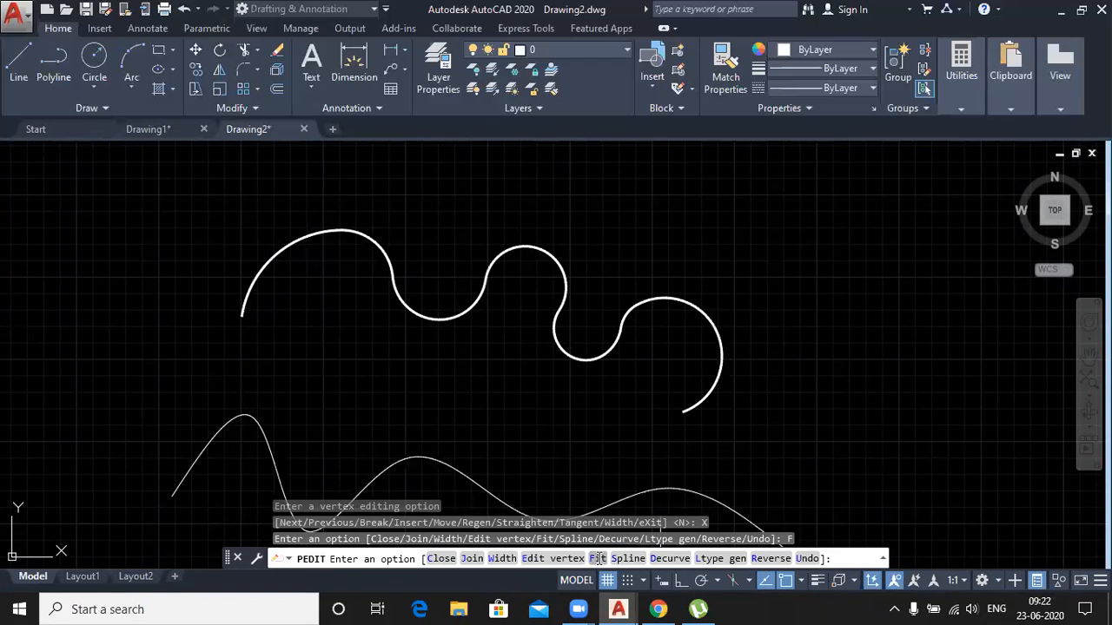
left_click(598, 559)
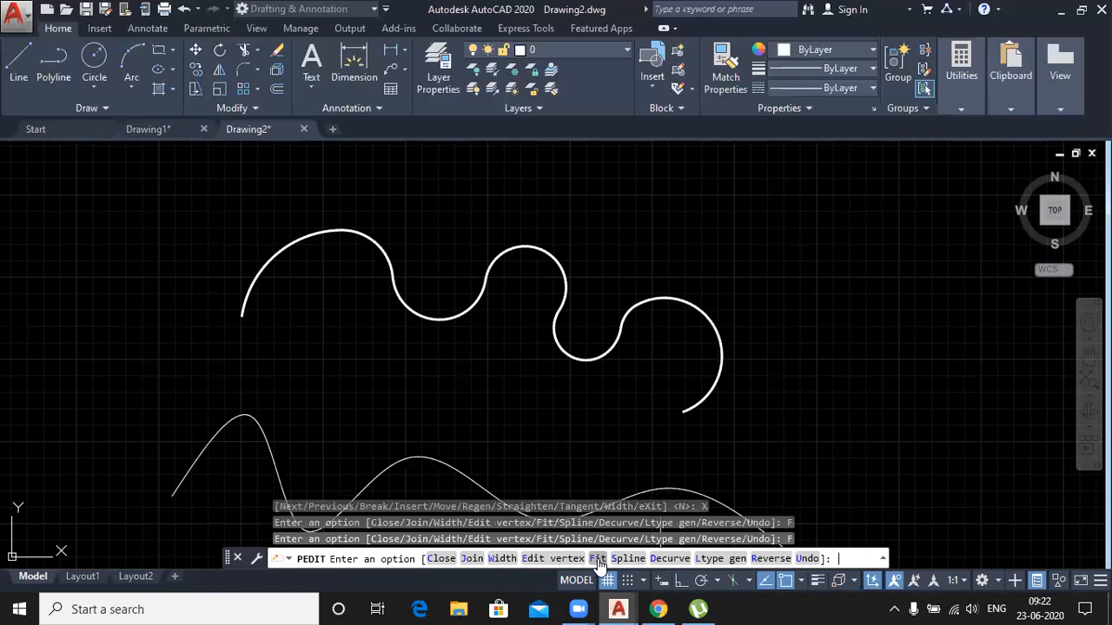
left_click(669, 559)
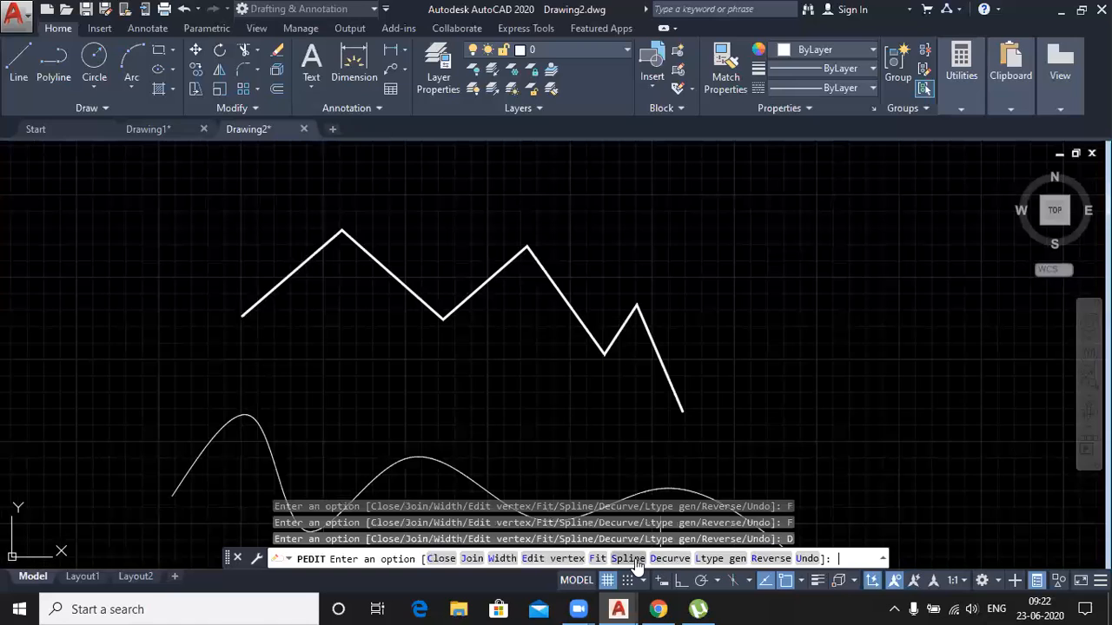
Step: Convert the zigzag polyline to a spline-shaped curve with the Spline option, and restore its straight segments with Decurve
left_click(628, 559)
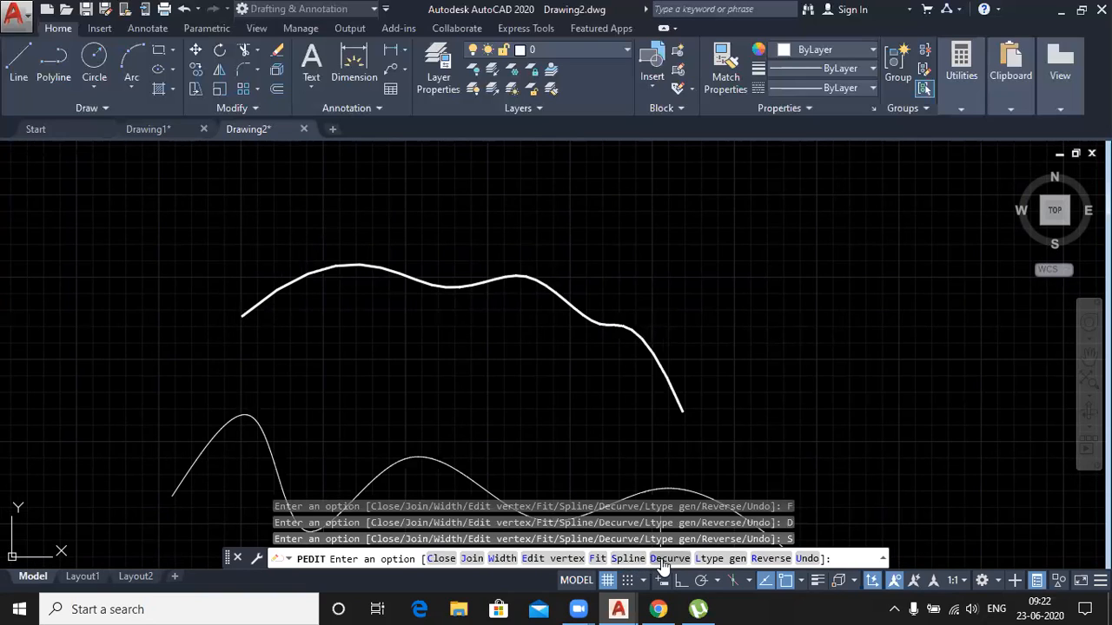
left_click(667, 559)
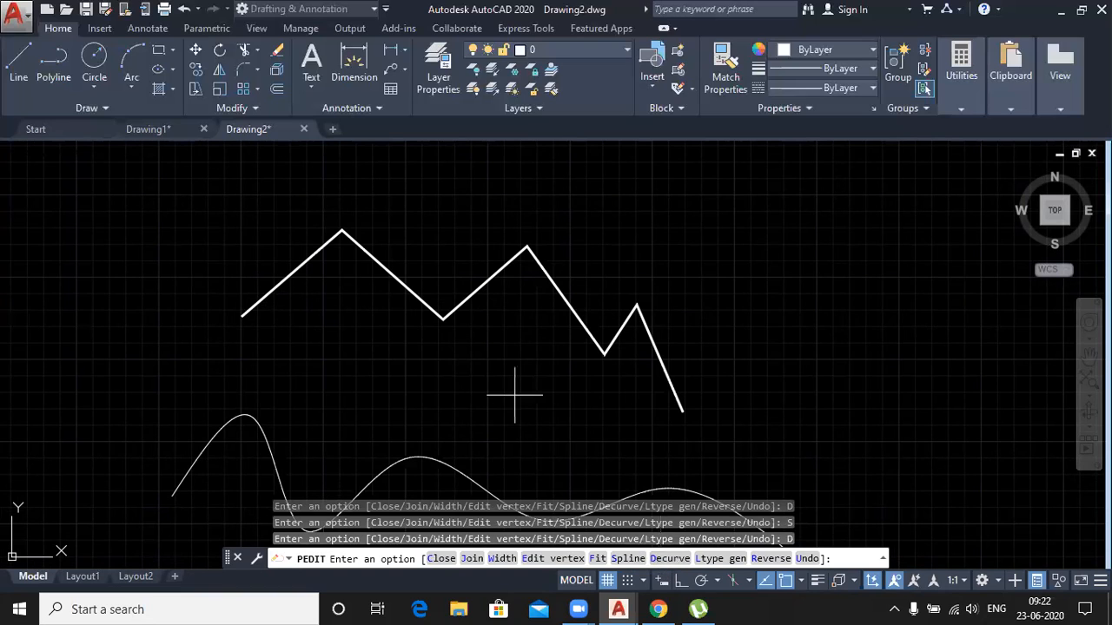
Step: Finish editing the zigzag polyline, then bring up the Edit Spline options for the wavy spline and exit them
key("Return")
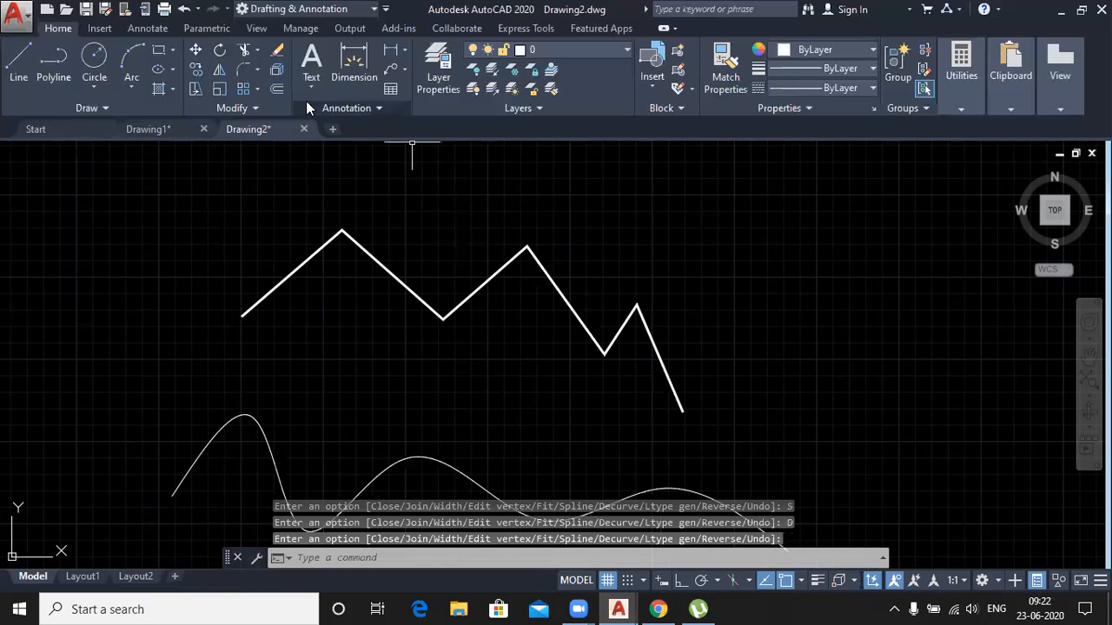
left_click(257, 109)
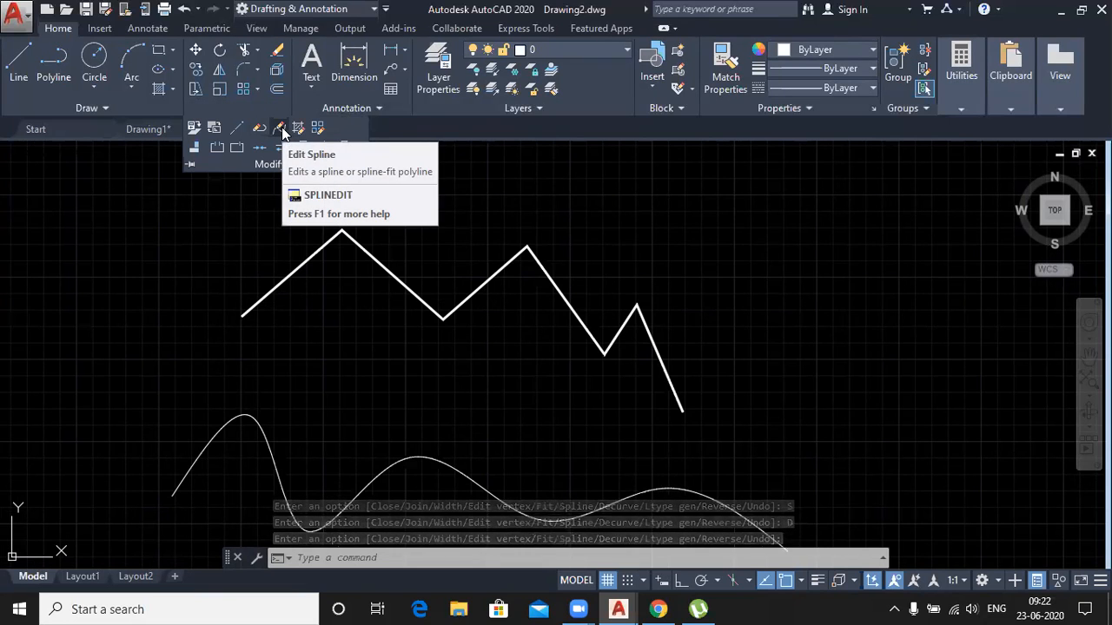
left_click(282, 128)
scroll(381, 347, "down", 2)
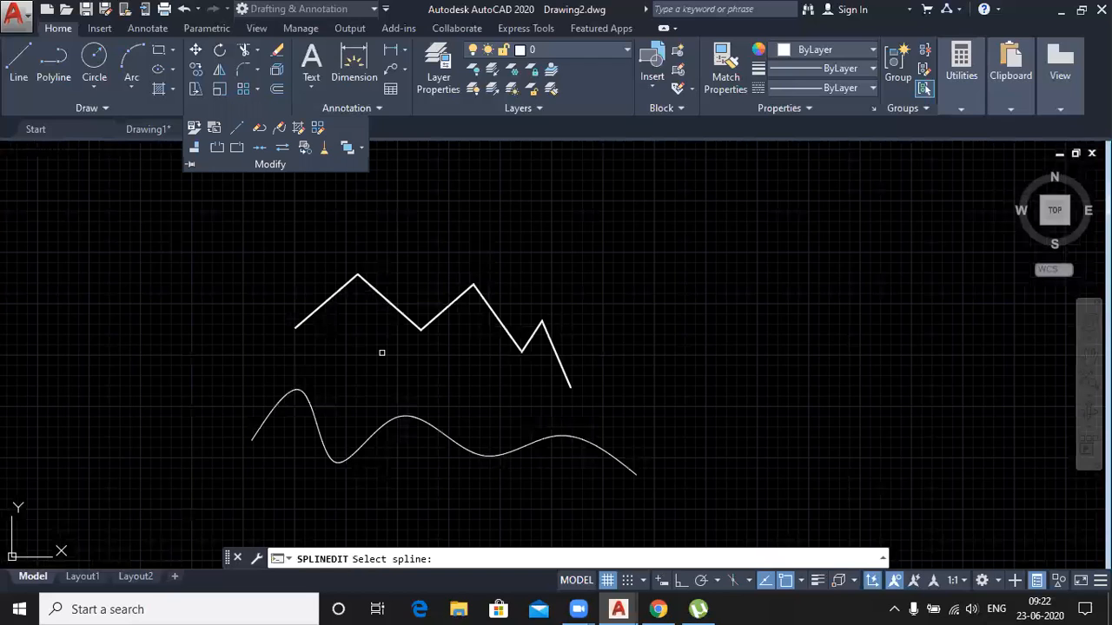
middle_click_drag(381, 353, 404, 305)
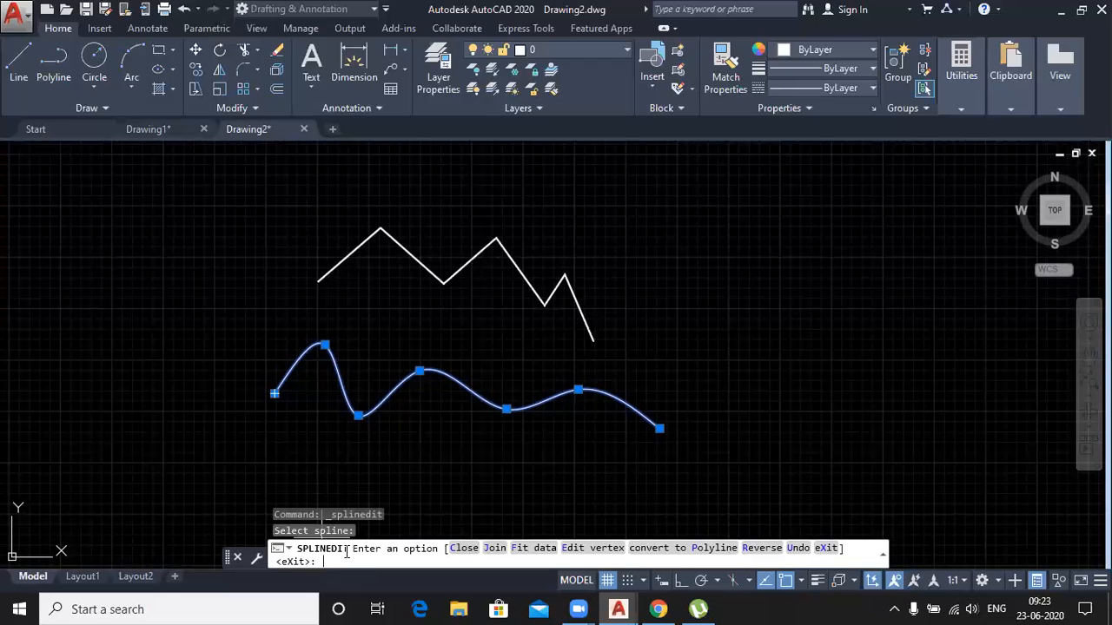
key("Return")
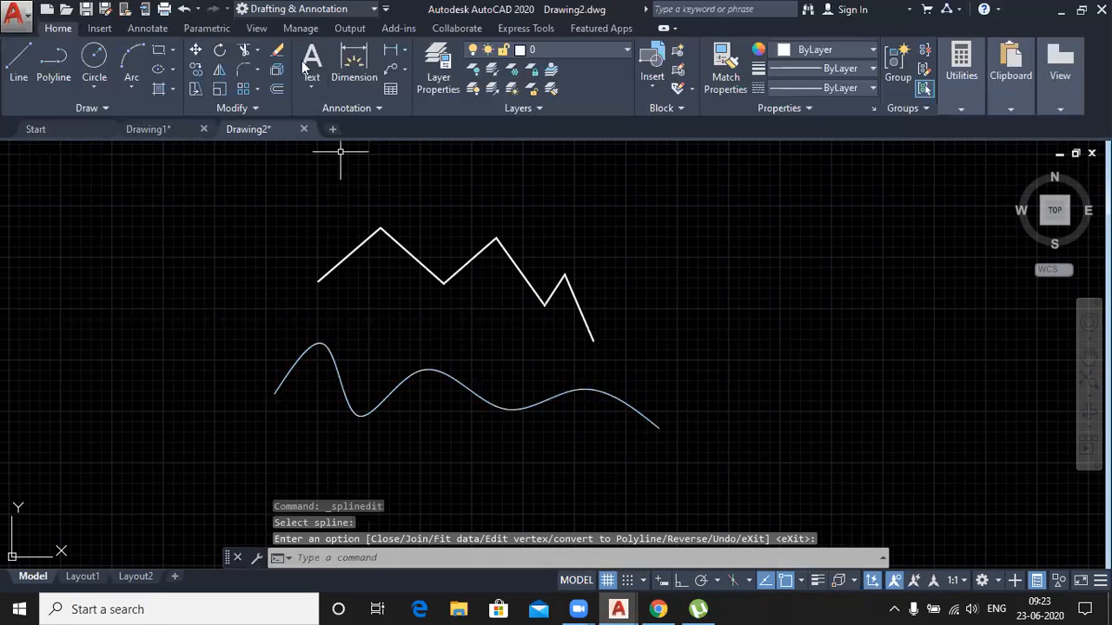
Step: Draw a circle to the left of the zigzag polyline and fill it with the ANGLE hatch pattern
left_click(269, 110)
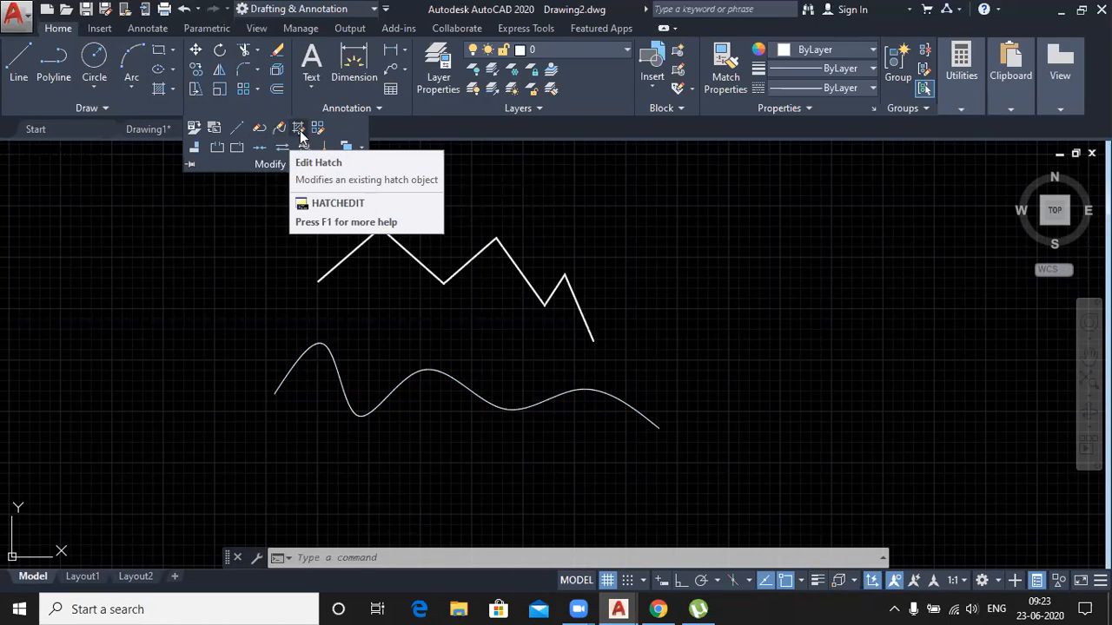
left_click(94, 59)
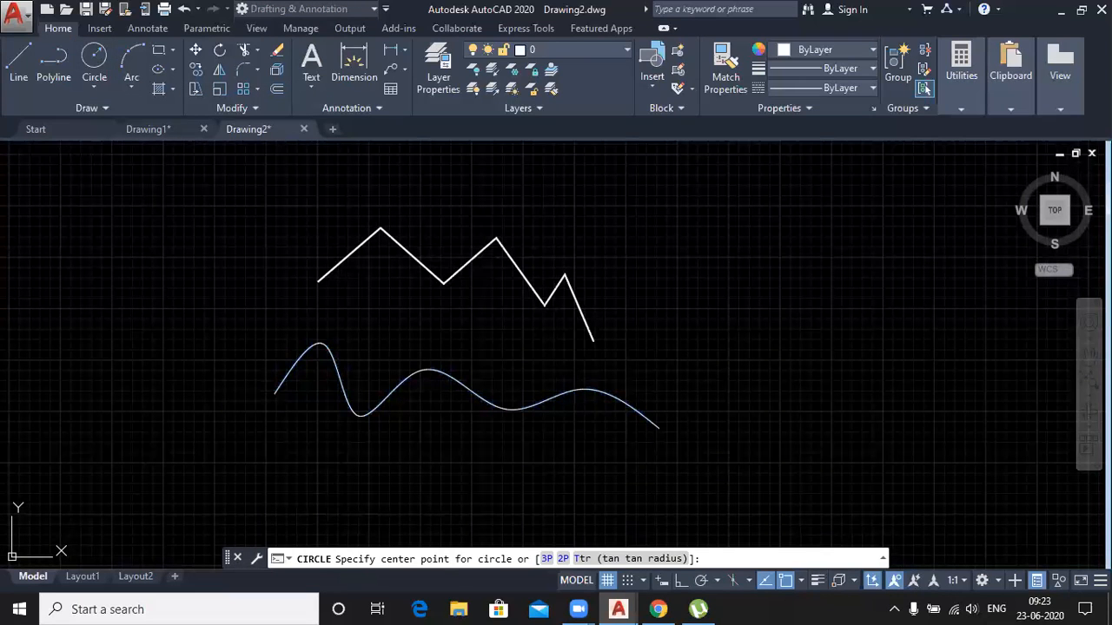
left_click(141, 305)
left_click(184, 363)
left_click(161, 91)
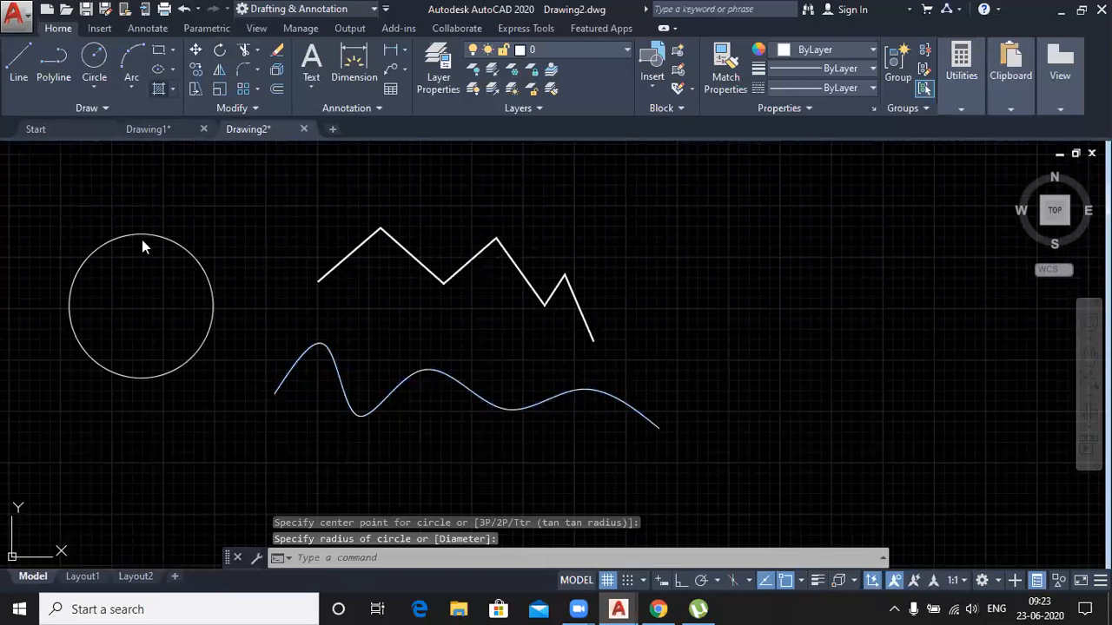
left_click(145, 294)
left_click(973, 62)
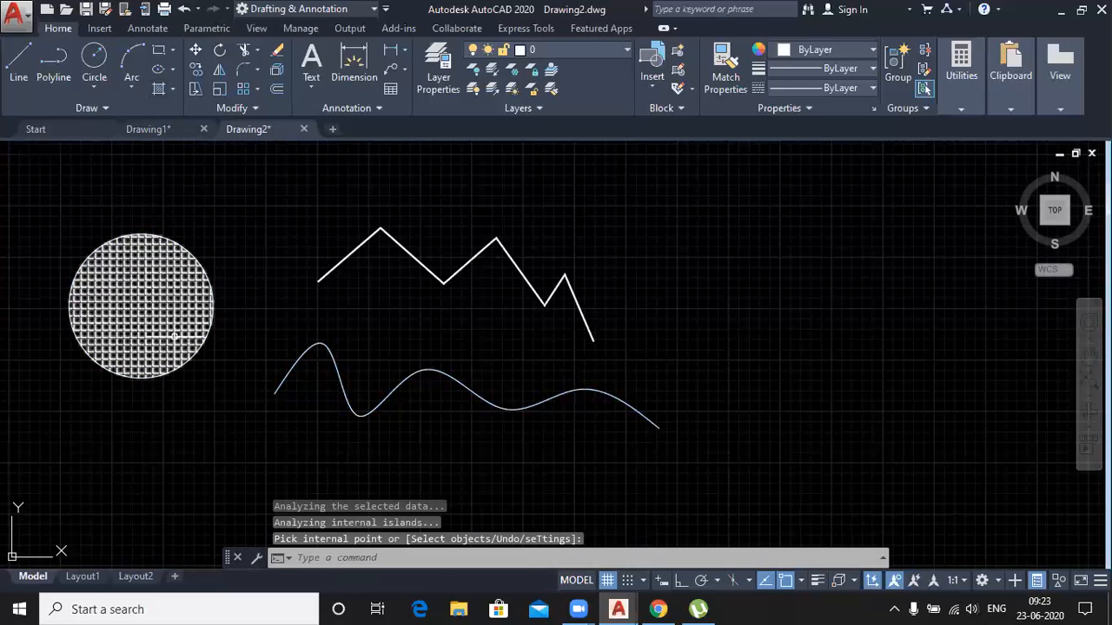
Step: Select the circle's hatch, dismiss its quick properties, turn Quick Properties off, and try the ANSI32 pattern
left_click(170, 308)
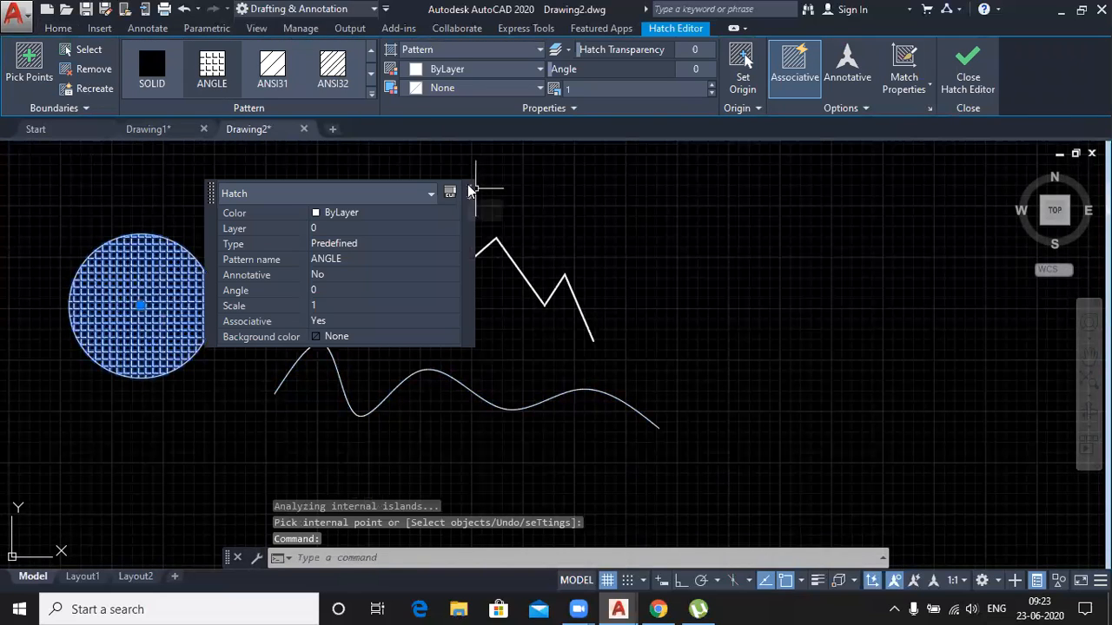
left_click(469, 188)
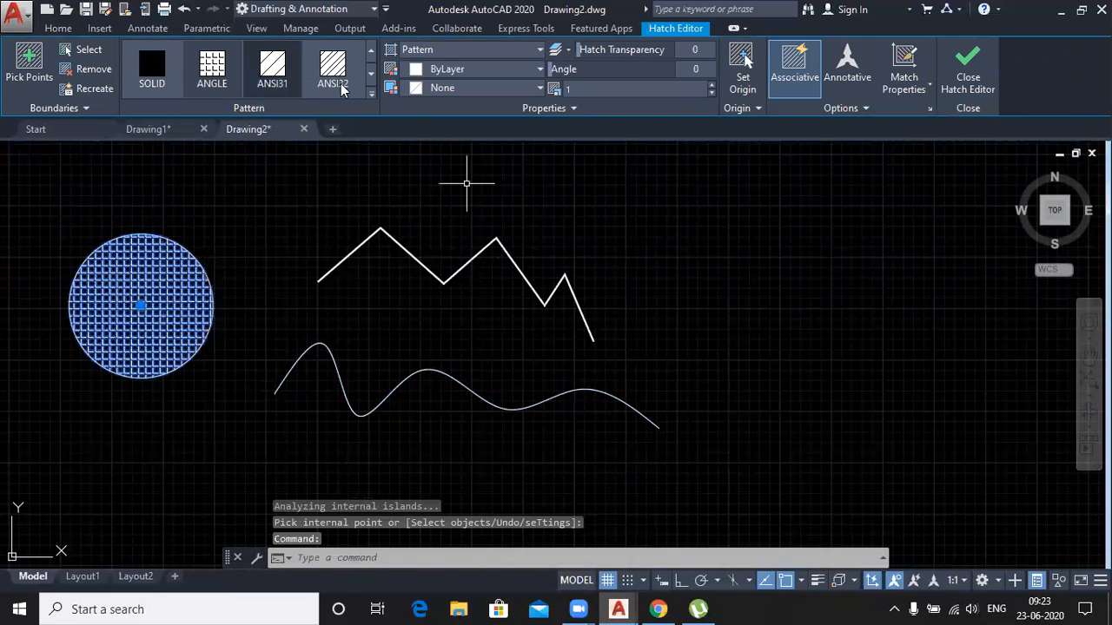
left_click(1036, 580)
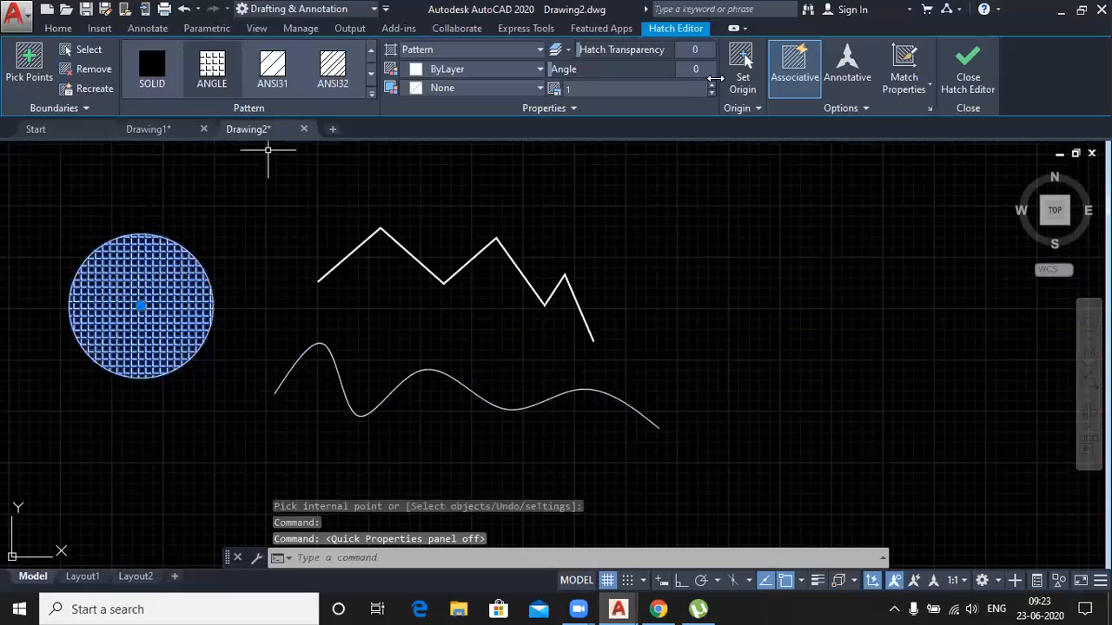
left_click(330, 84)
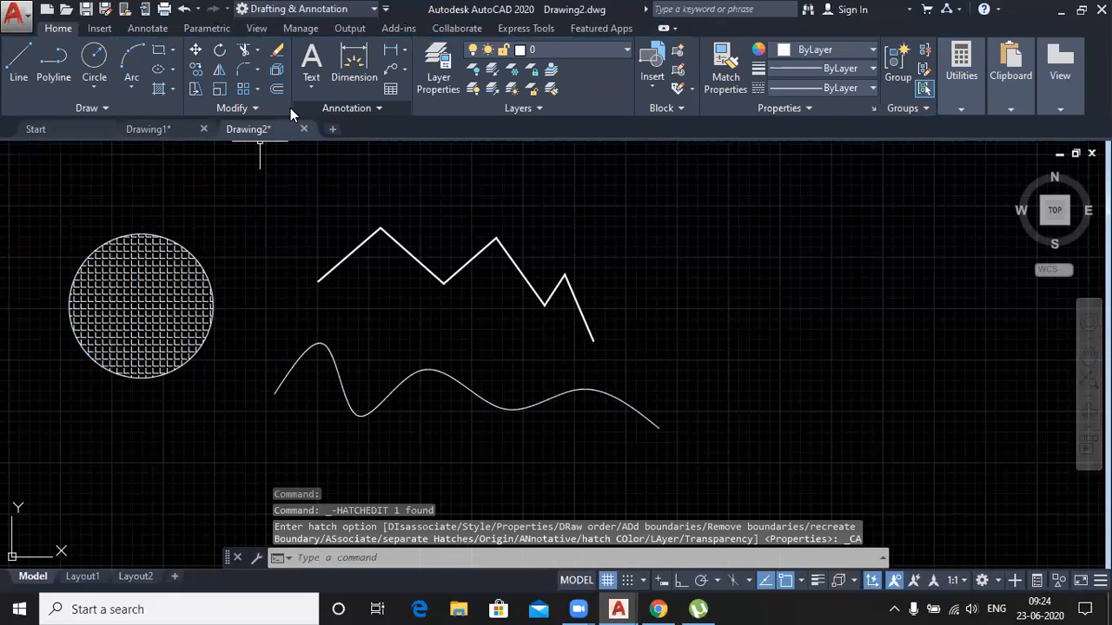
Step: Open the circle's hatch with Edit Hatch, examine the predefined pattern palette, and keep the ANGLE pattern
left_click(272, 108)
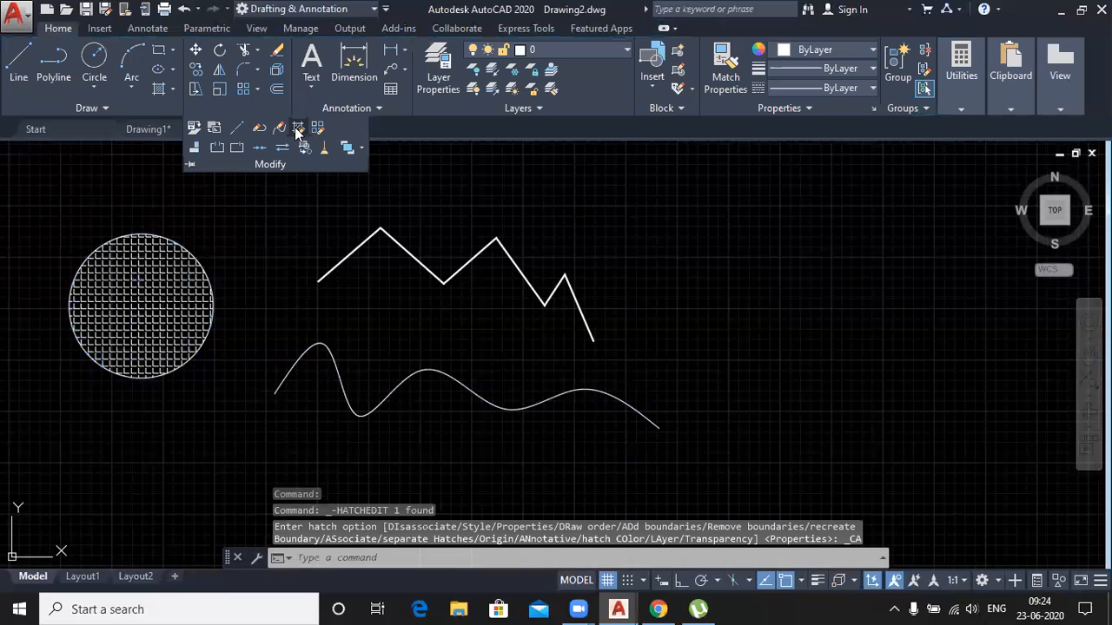
left_click(295, 130)
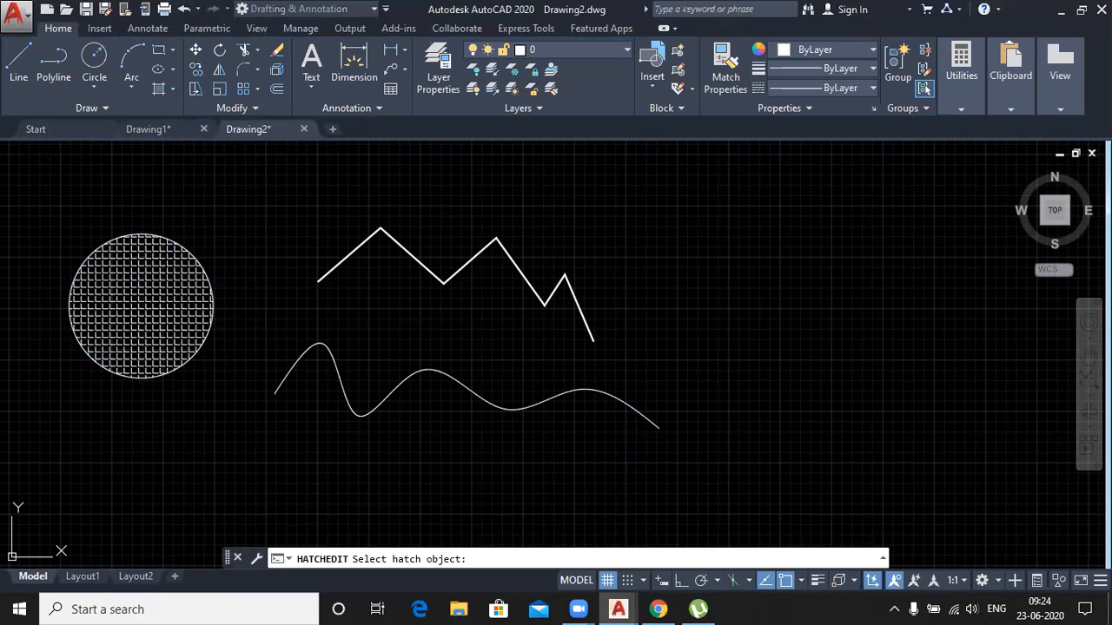
left_click(174, 286)
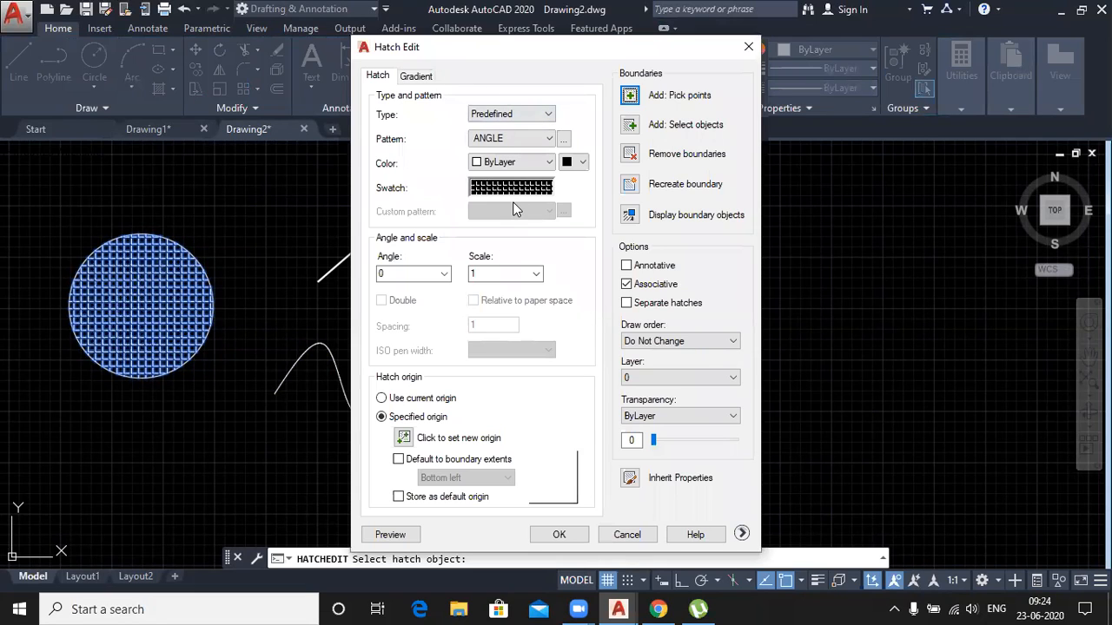
left_click(563, 139)
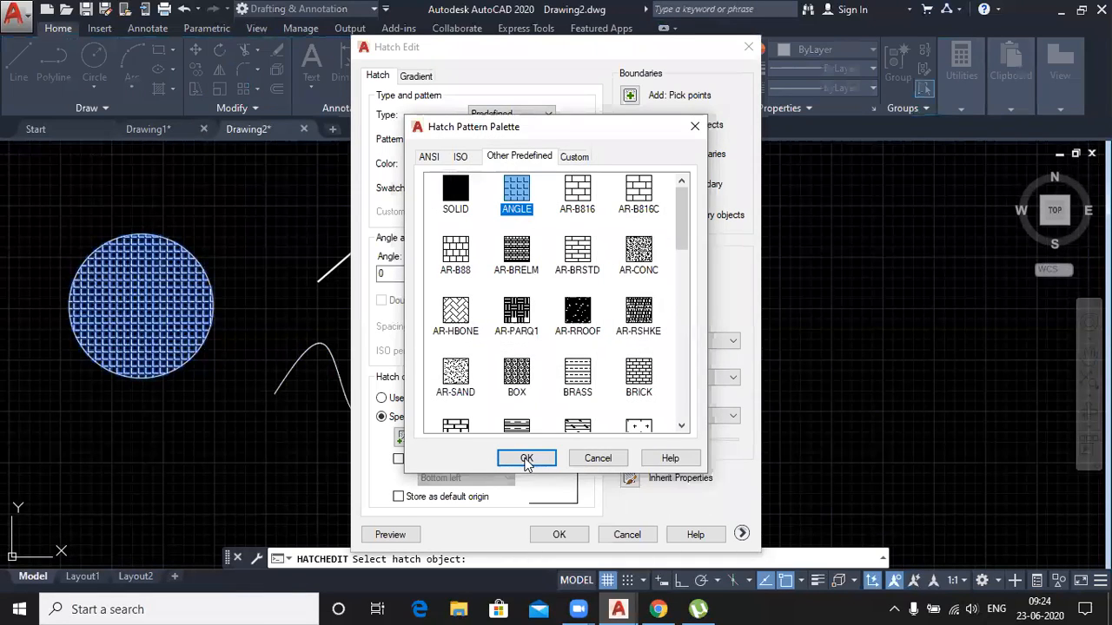
left_click(526, 458)
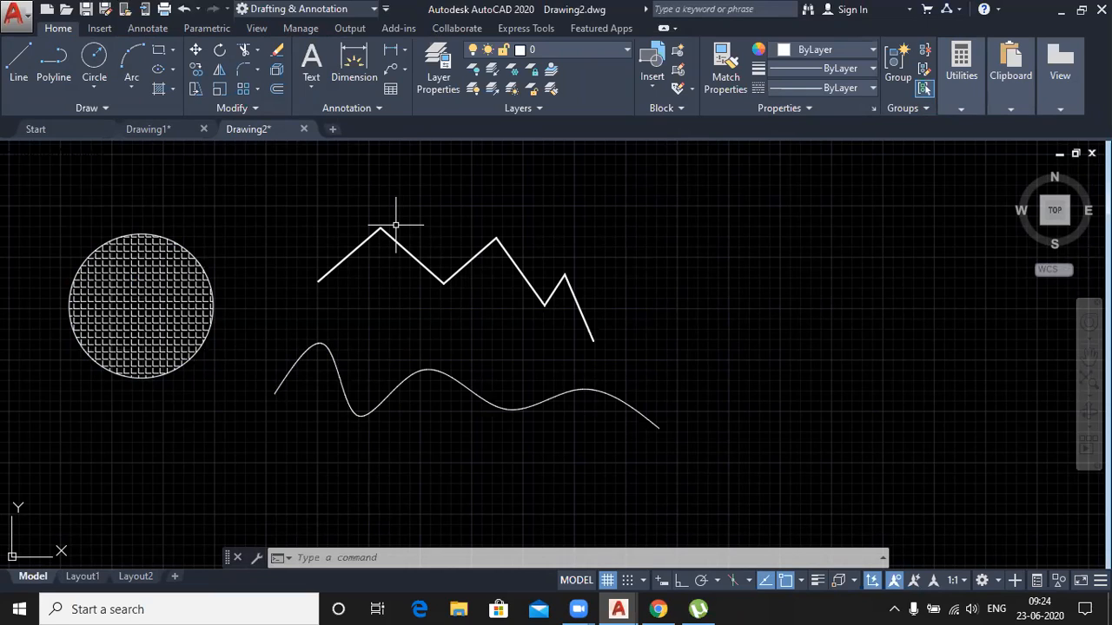
Step: Create an associative rectangular array of the hatched circle with 4 columns and 3 rows, and review its array settings
left_click(257, 110)
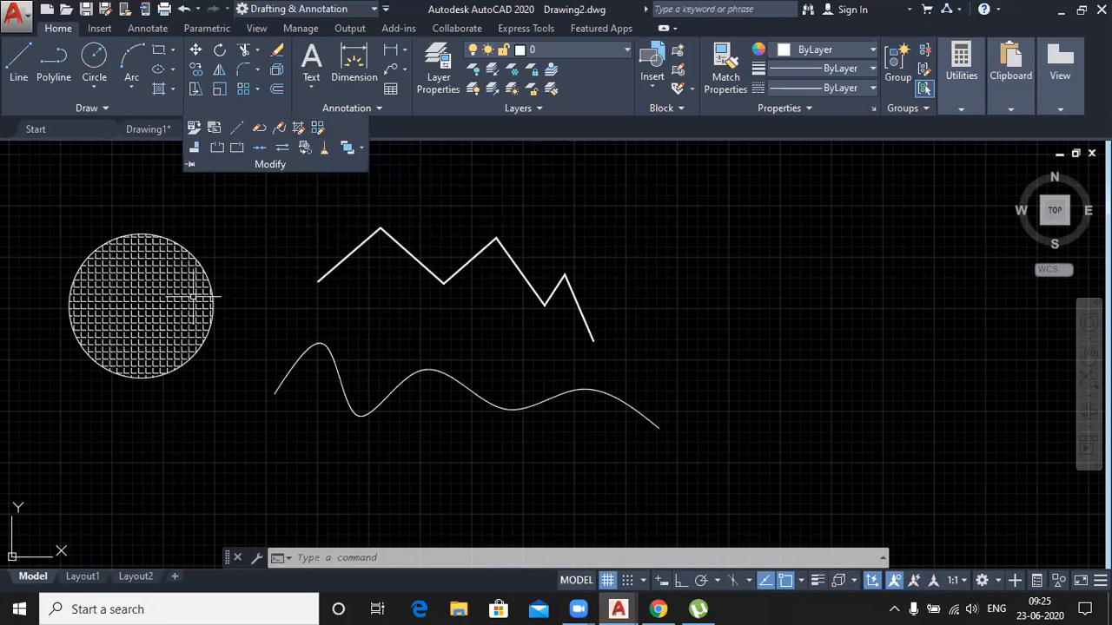
scroll(287, 235, "down", 2)
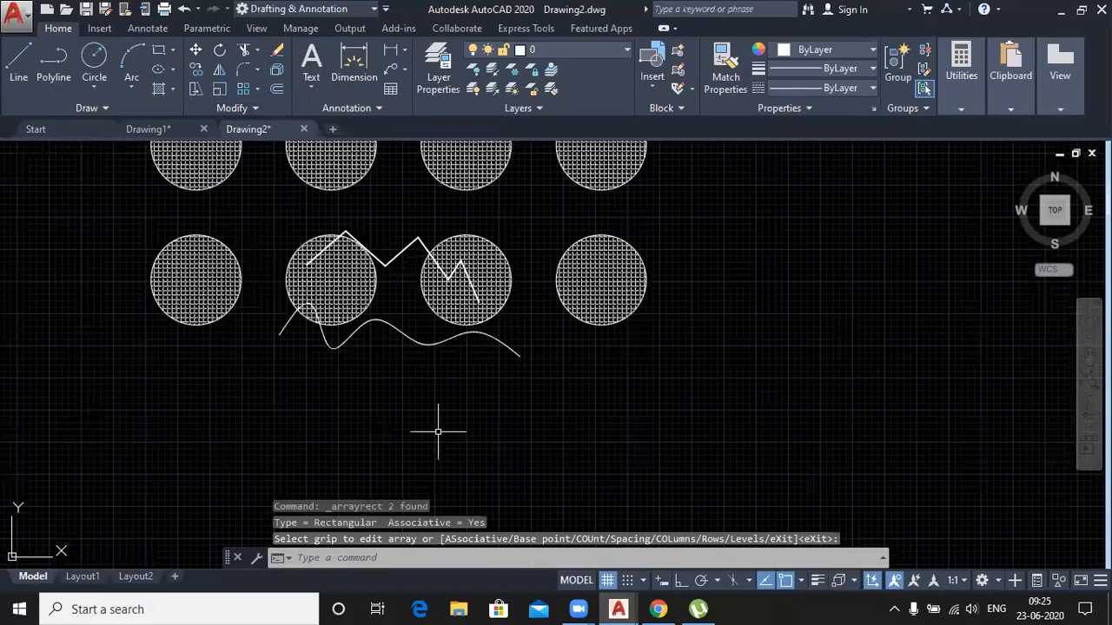
scroll(438, 431, "down", 2)
left_click(549, 249)
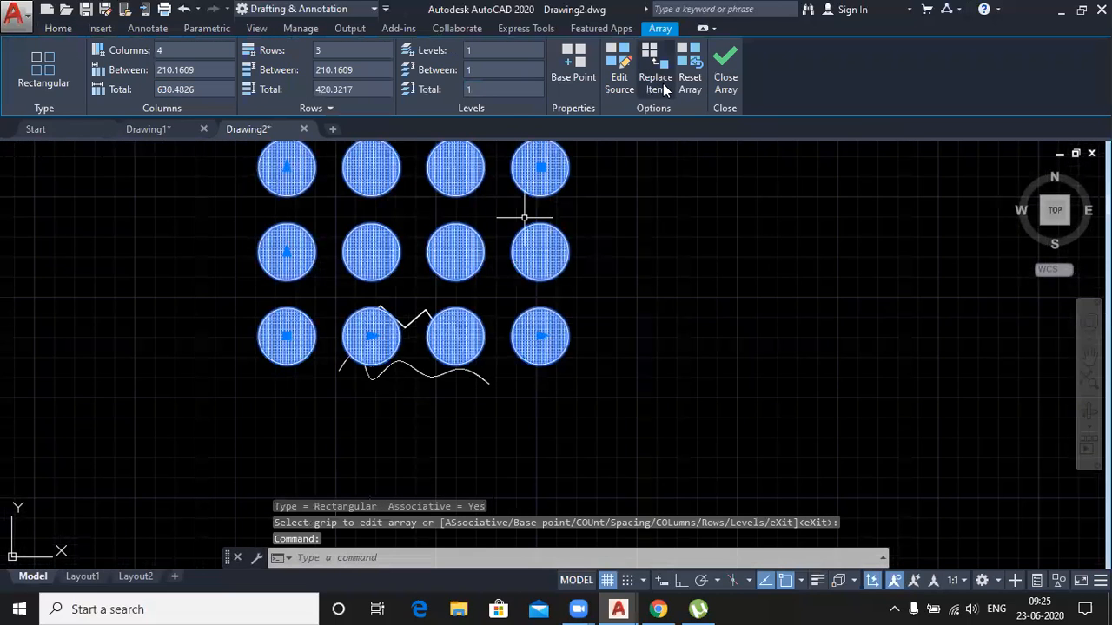
key("Escape")
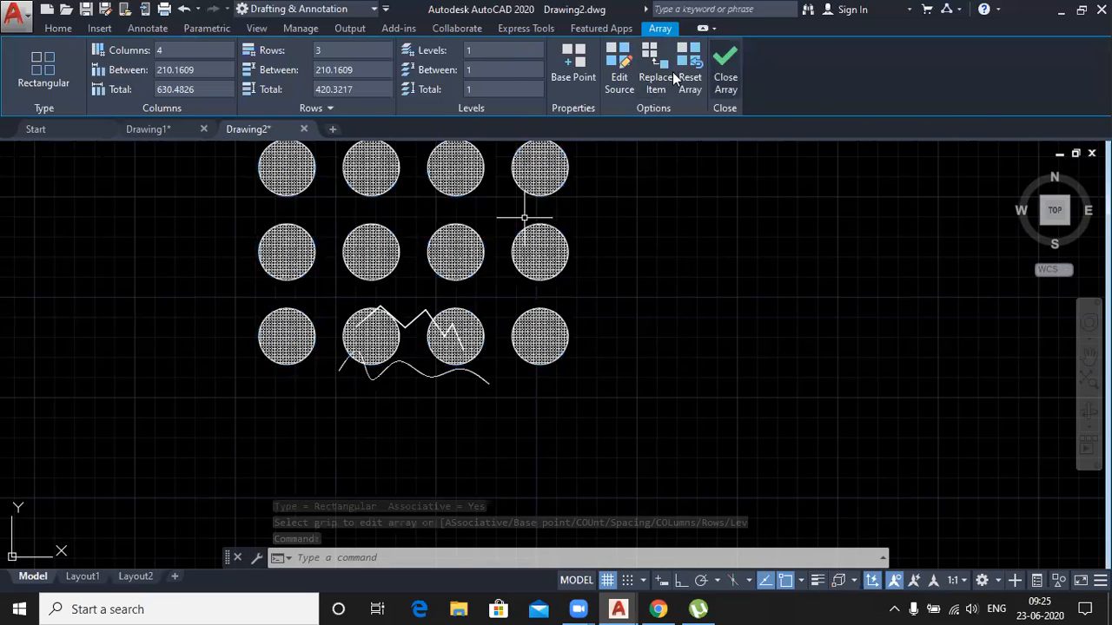
key("Escape")
Step: Set the circle array's row count to 4 with Edit Array, accepting the default row spacing and elevation
left_click(261, 108)
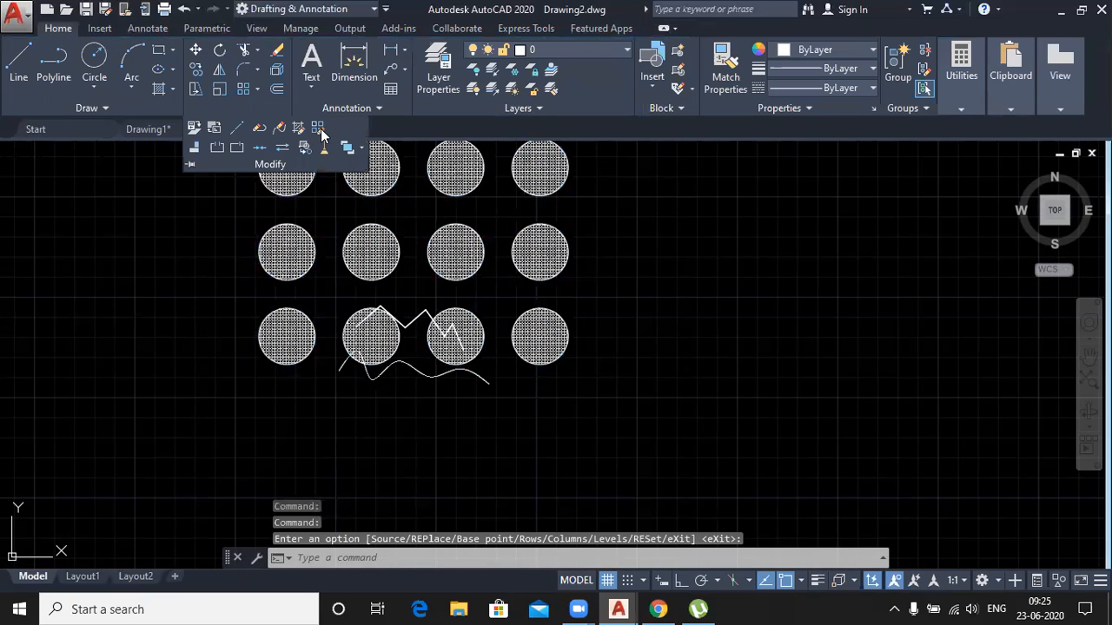
left_click(317, 128)
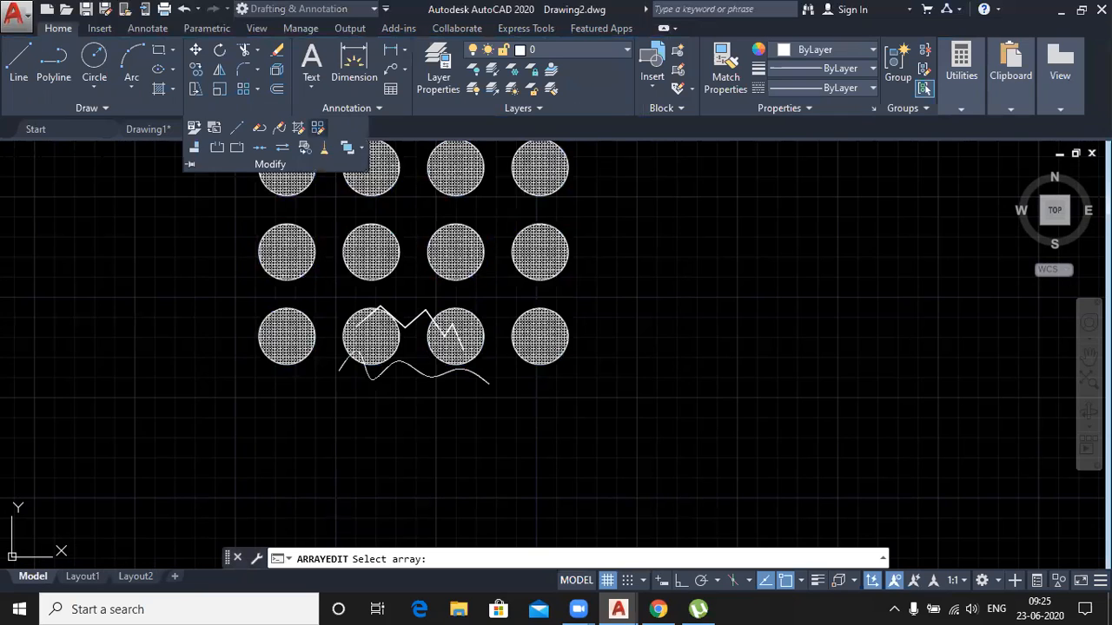
left_click(553, 192)
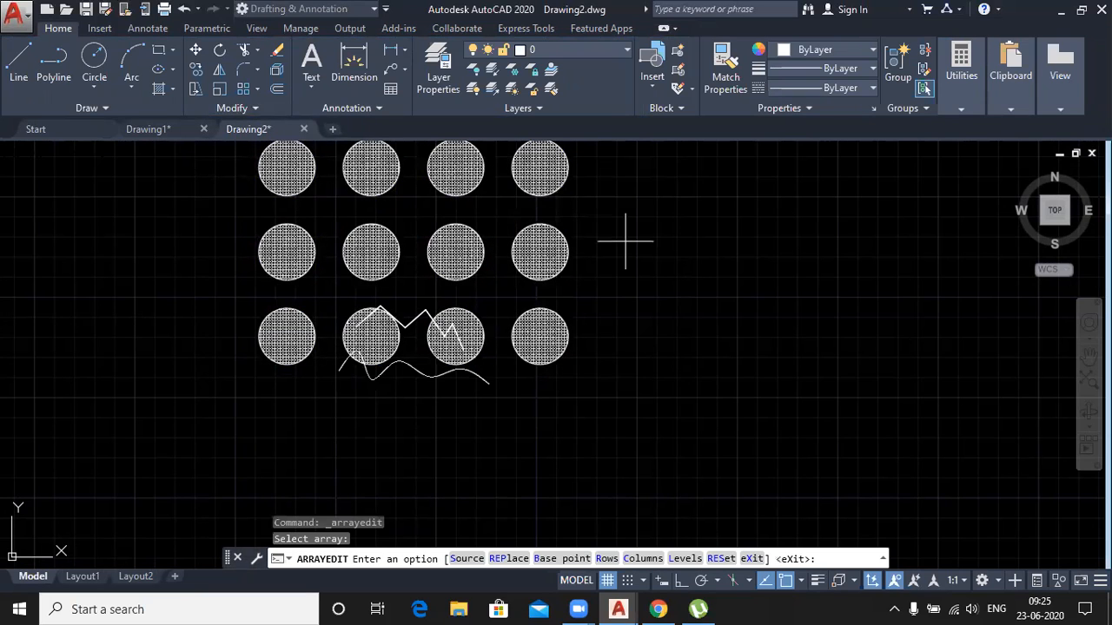
scroll(495, 274, "down", 1)
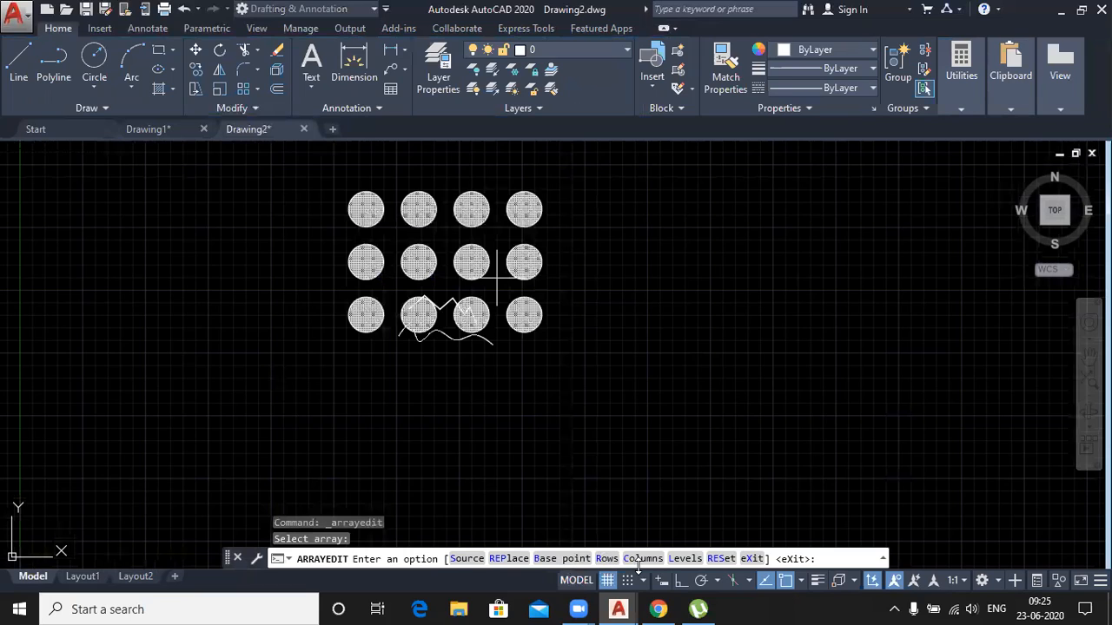
type("R")
key("Return")
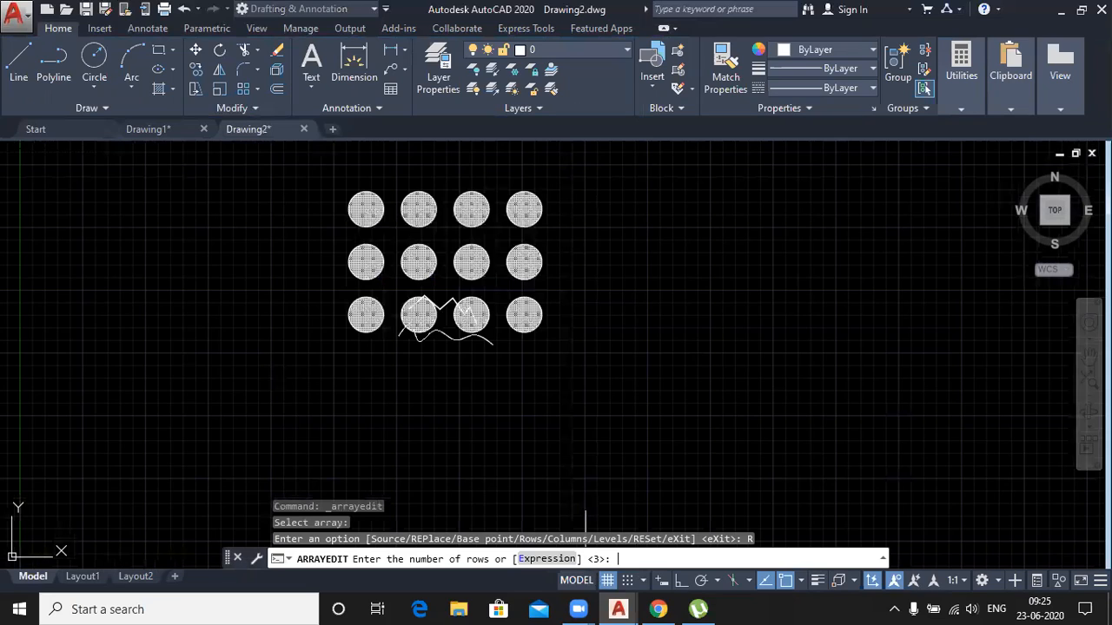
type("4")
key("Return")
key("Return")
key("Return")
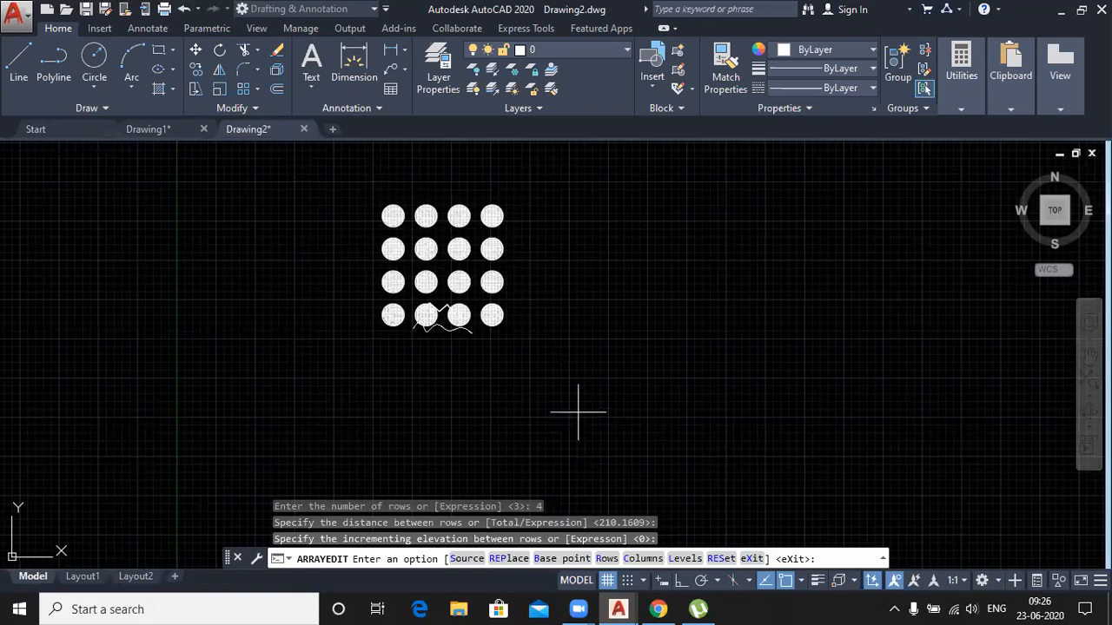
key("Return")
key("Return")
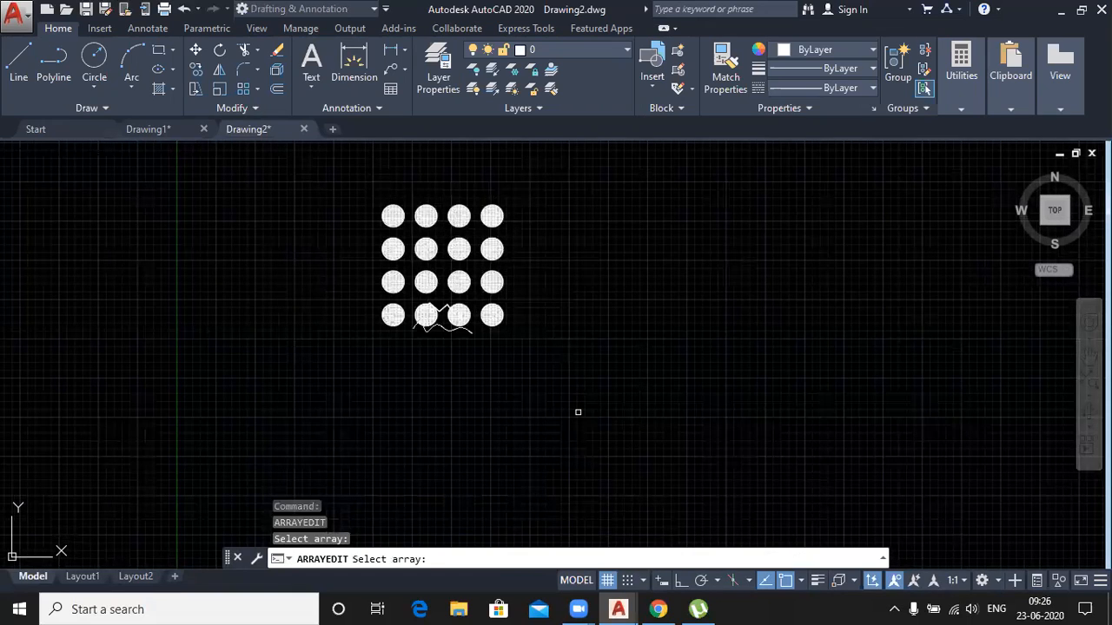
left_click(578, 412)
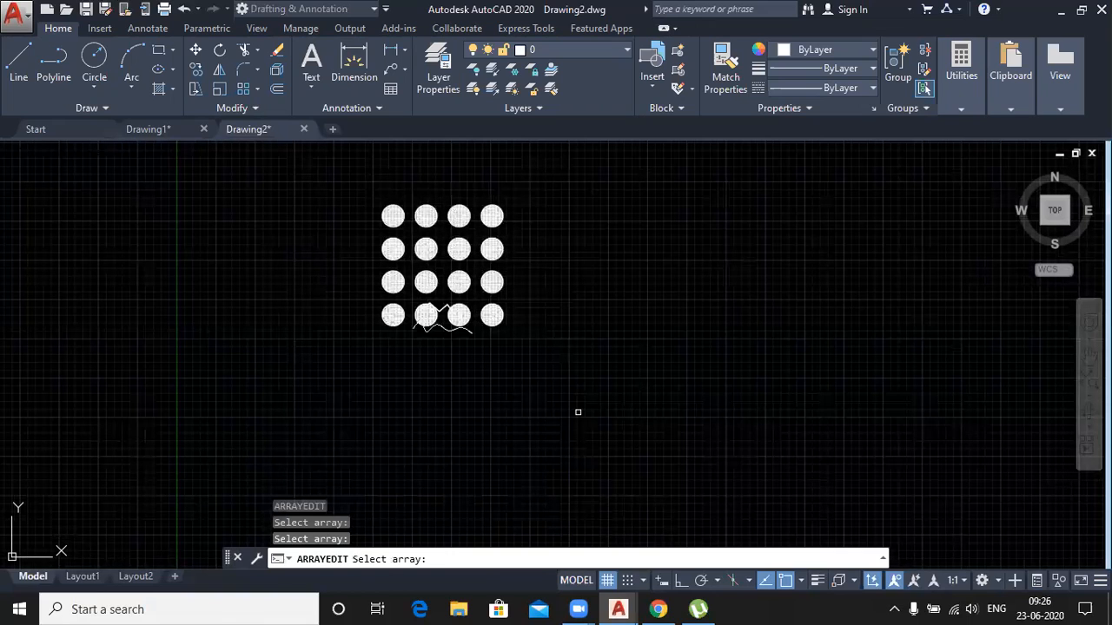
left_click(346, 352)
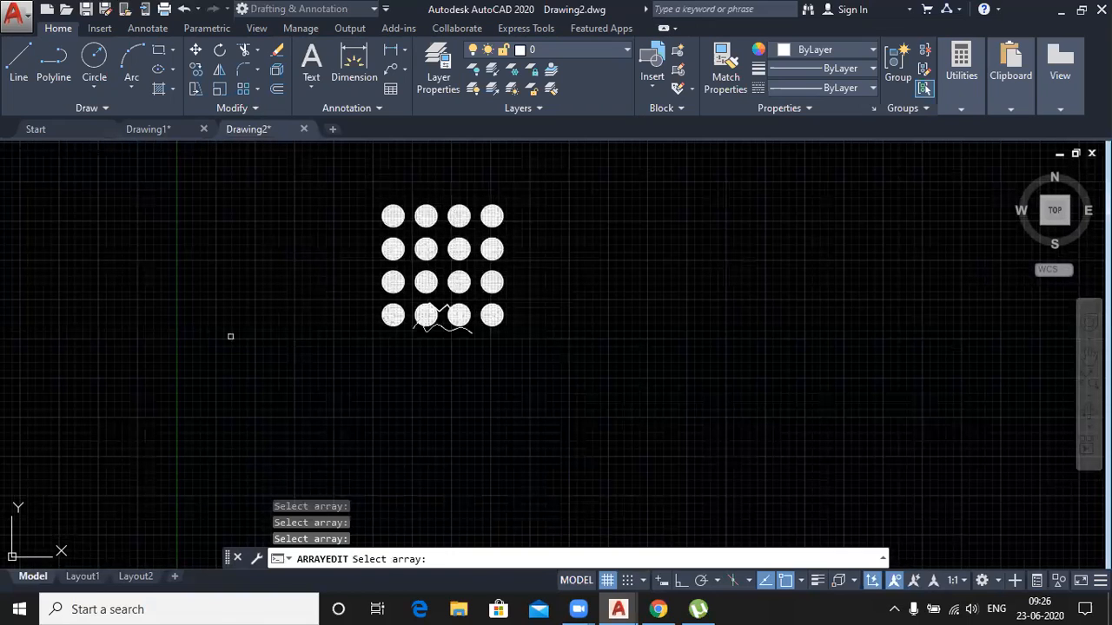
key("Escape")
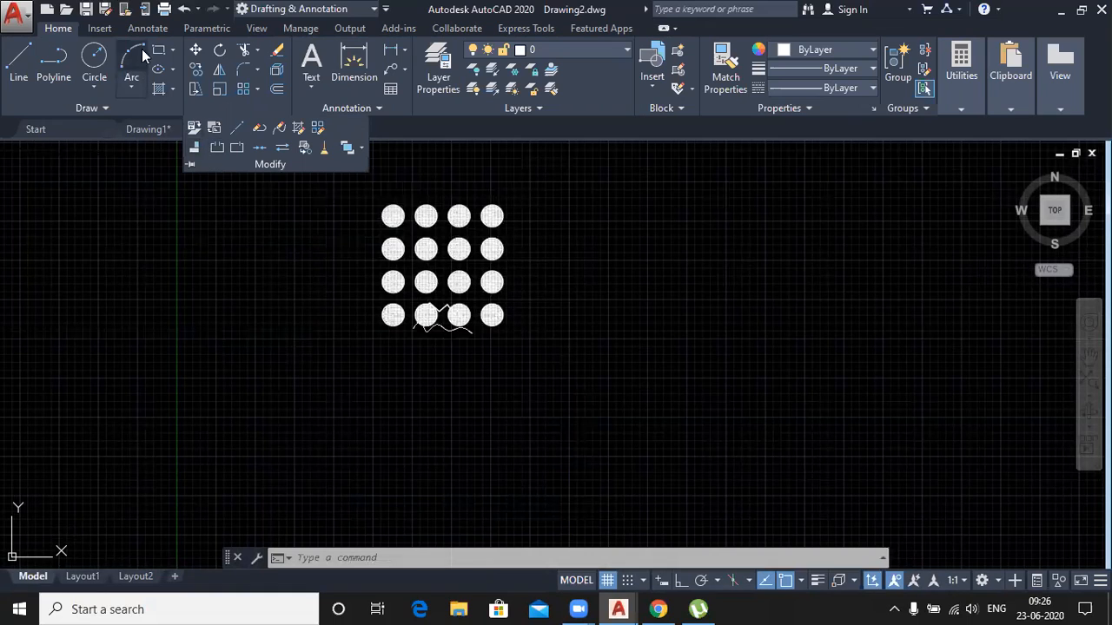
Step: Draw a wide rectangle to the lower left of the circle array and a smaller upright rectangle above it
left_click(157, 52)
left_click(110, 420)
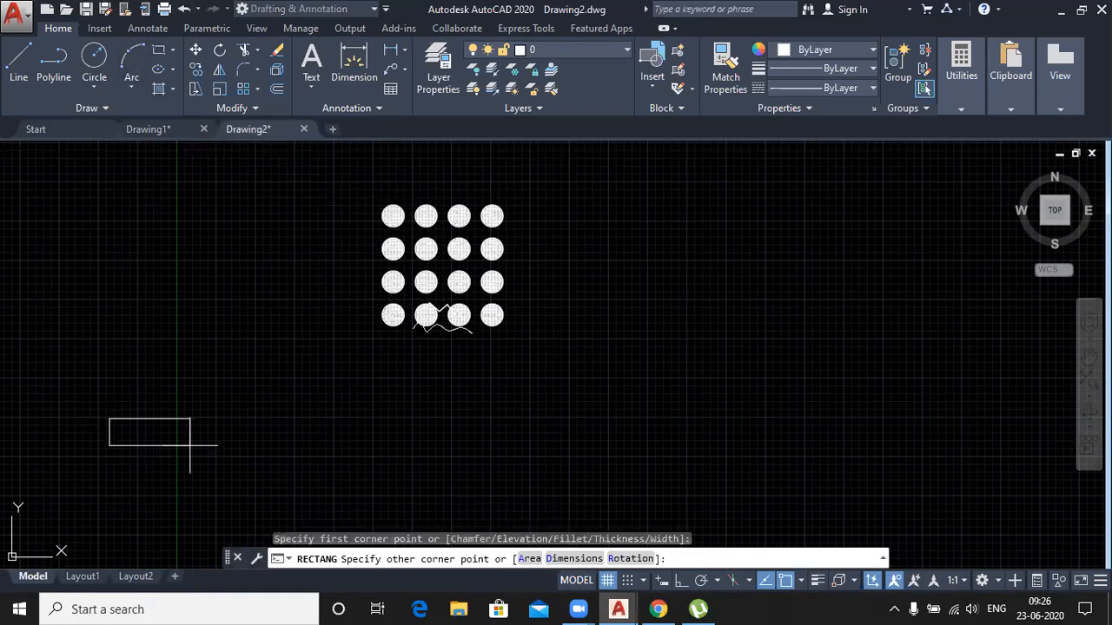
left_click(241, 480)
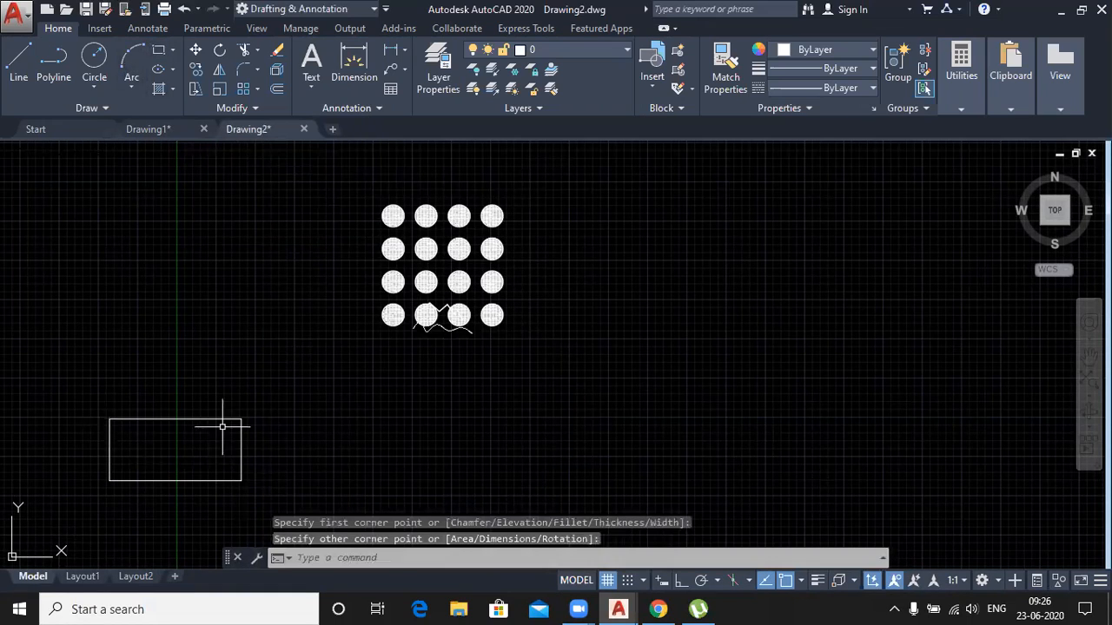
left_click(157, 52)
left_click(93, 230)
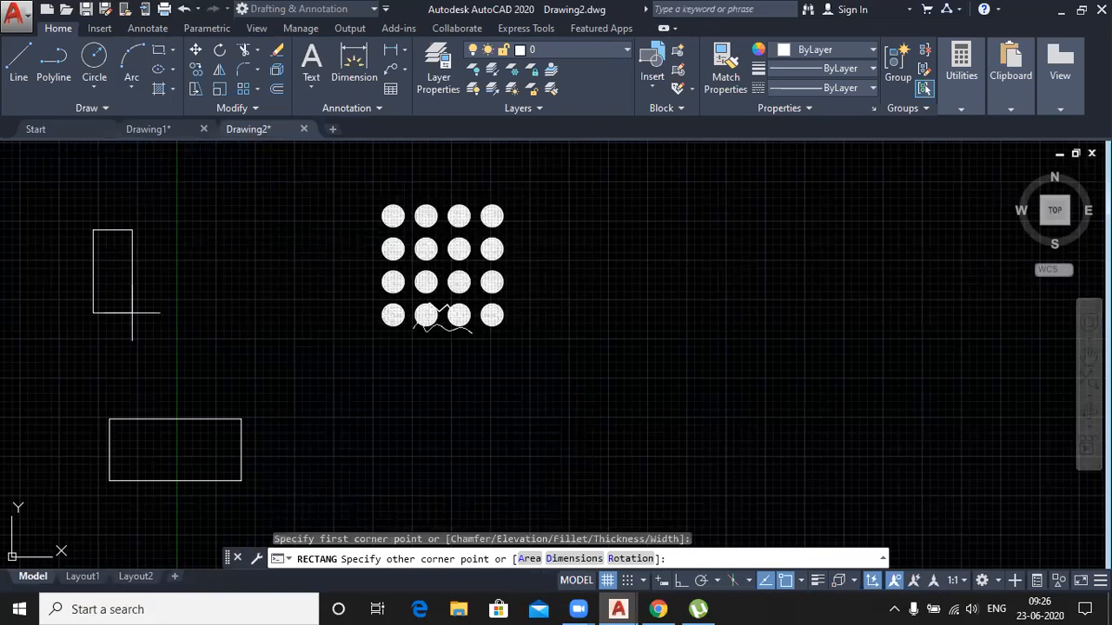
left_click(142, 318)
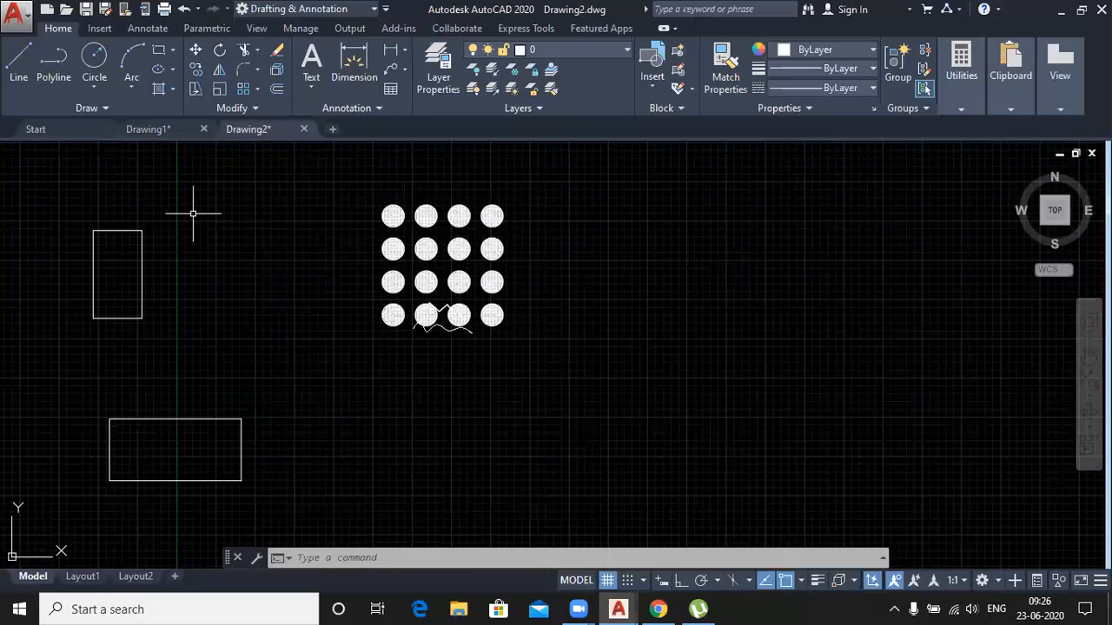
Step: Try aligning the upright rectangle's two bottom corners to the wide rectangle's top-left corner and top-edge midpoint without scaling, and undo it
left_click(252, 110)
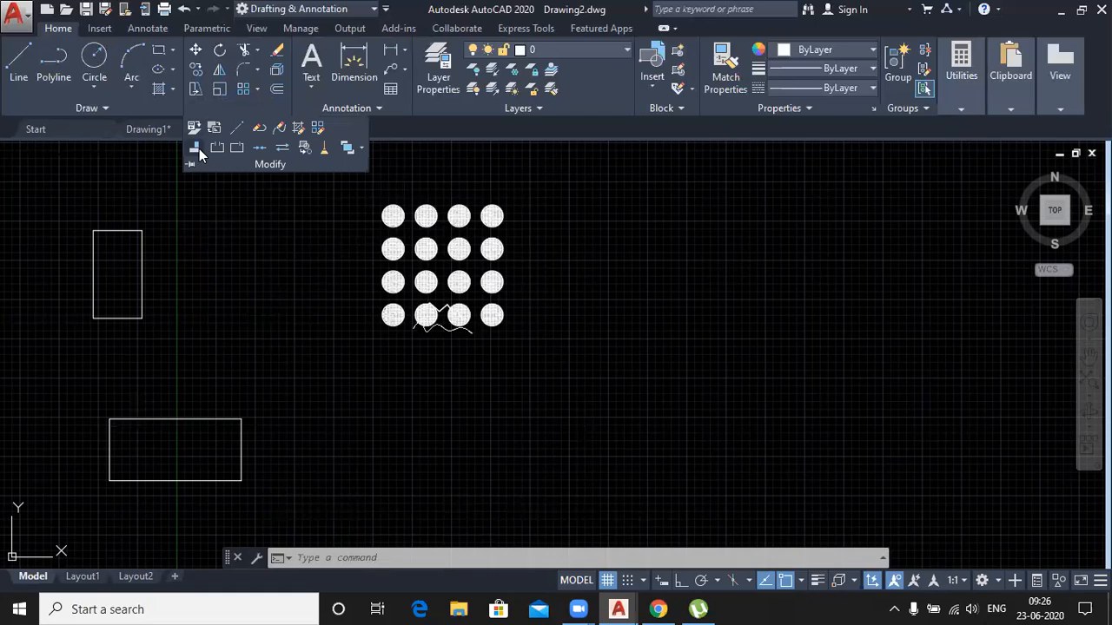
left_click(199, 148)
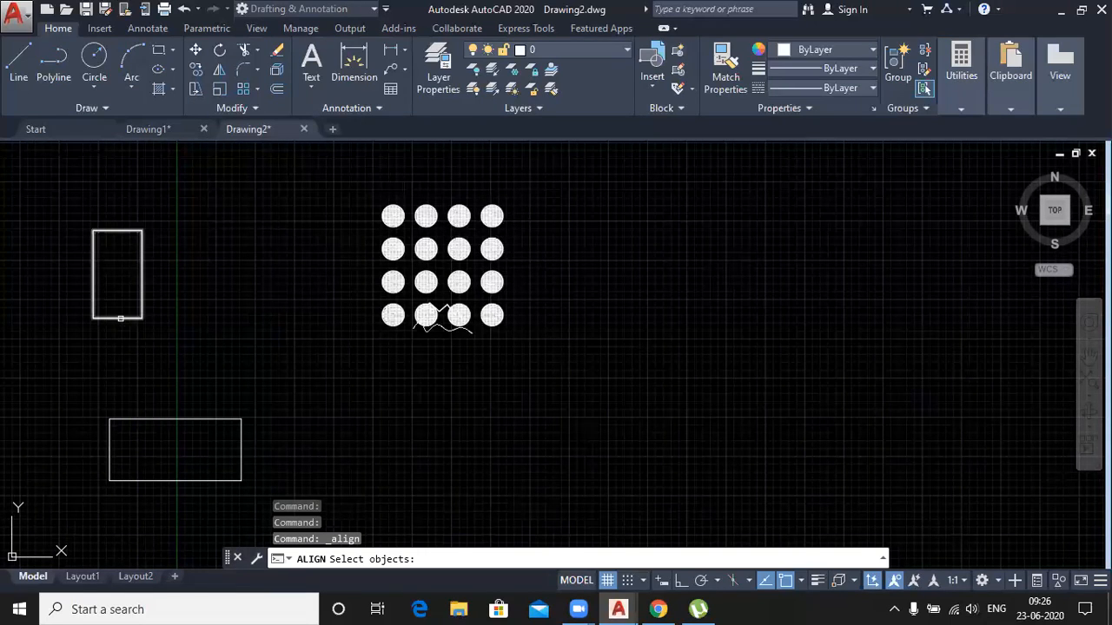
left_click(121, 317)
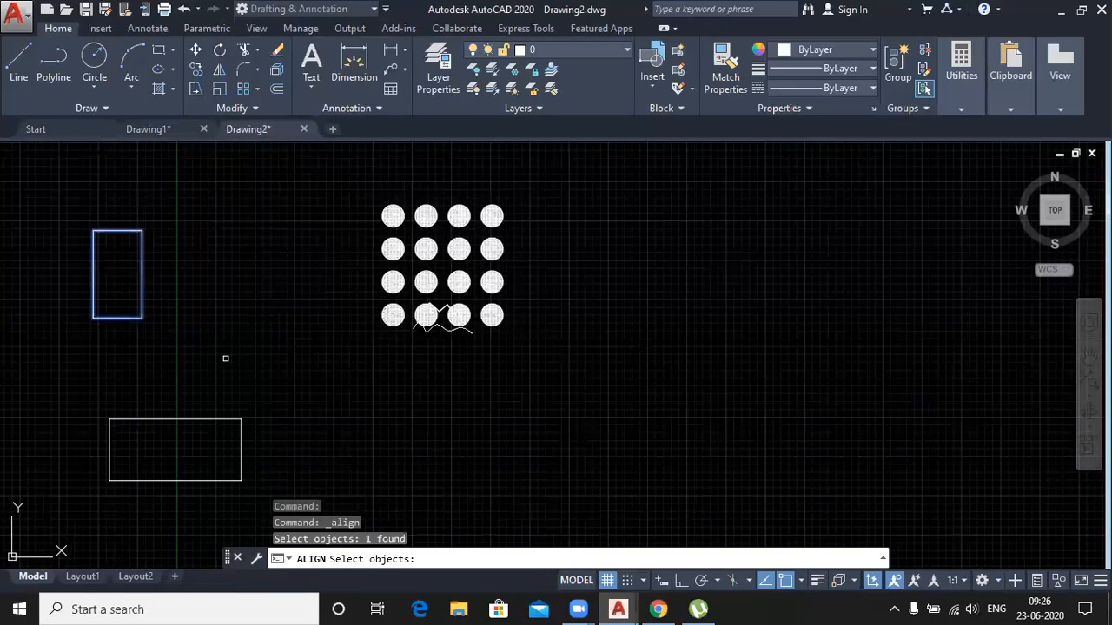
key("Return")
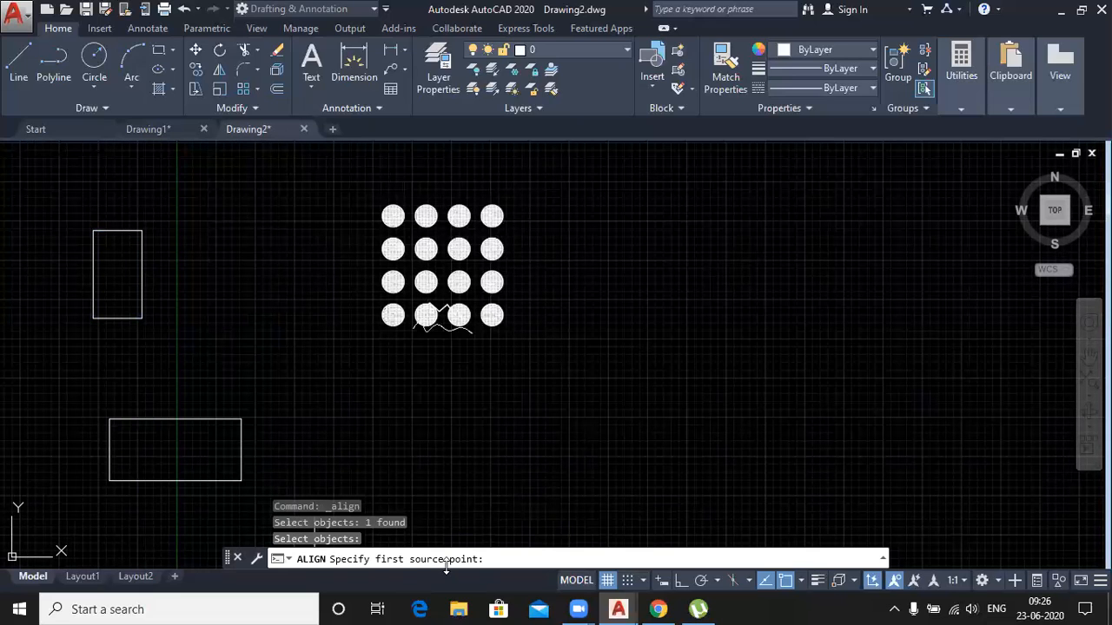
left_click(93, 318)
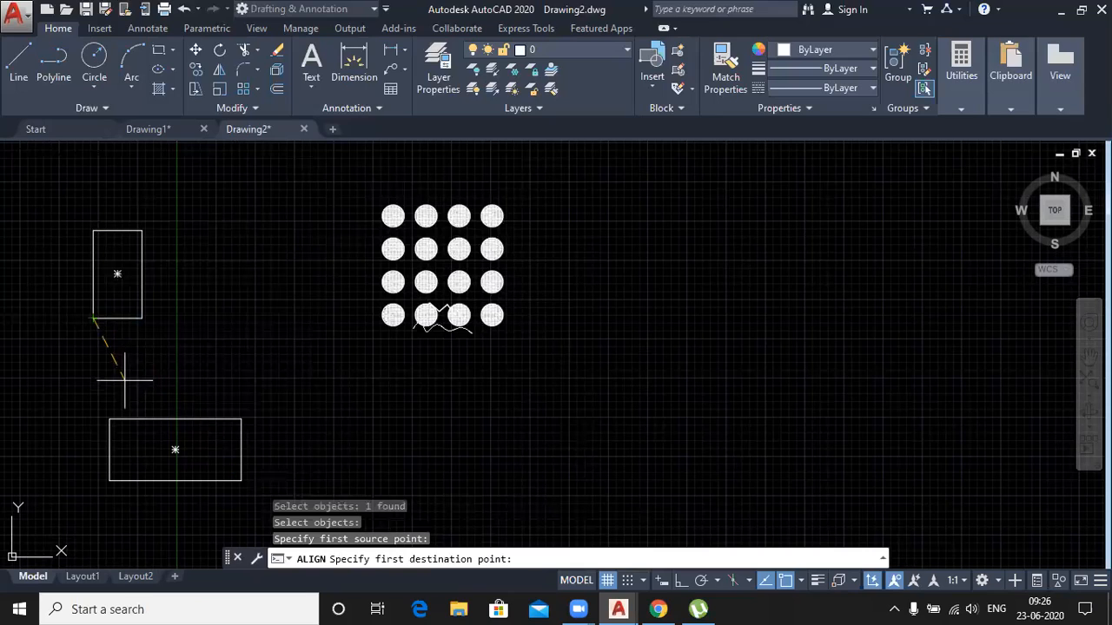
left_click(109, 418)
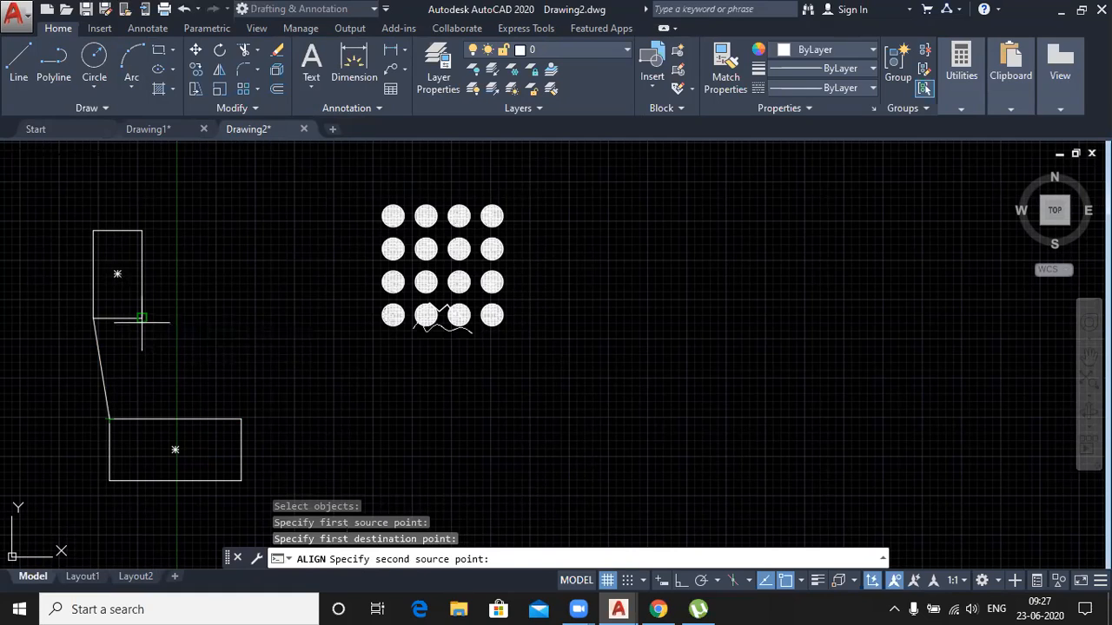
left_click(145, 317)
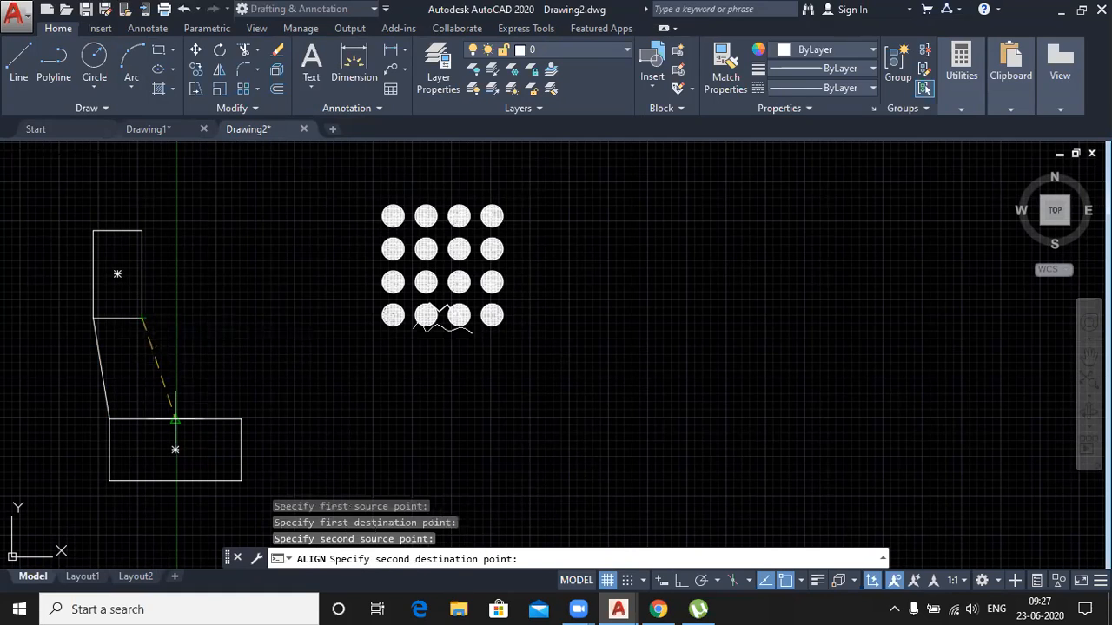
left_click(174, 421)
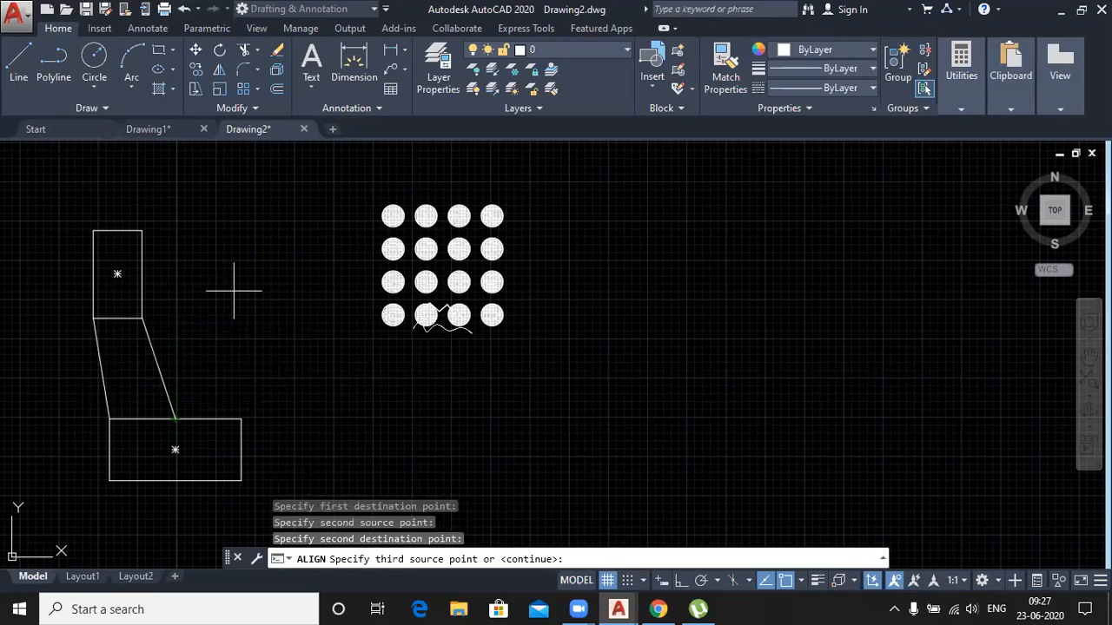
key("Return")
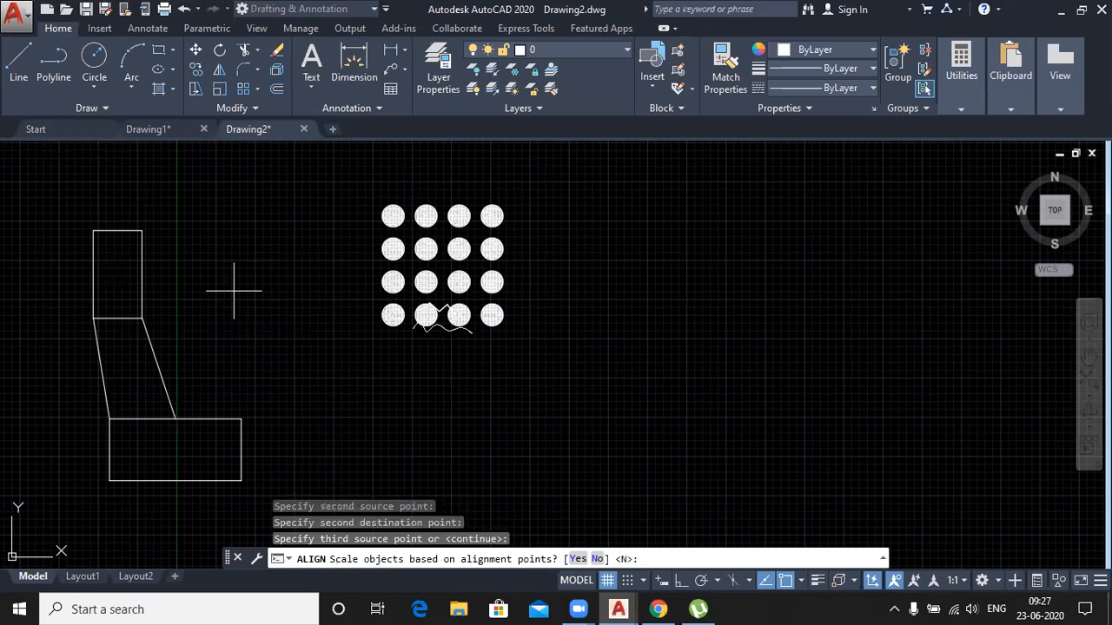
key("Return")
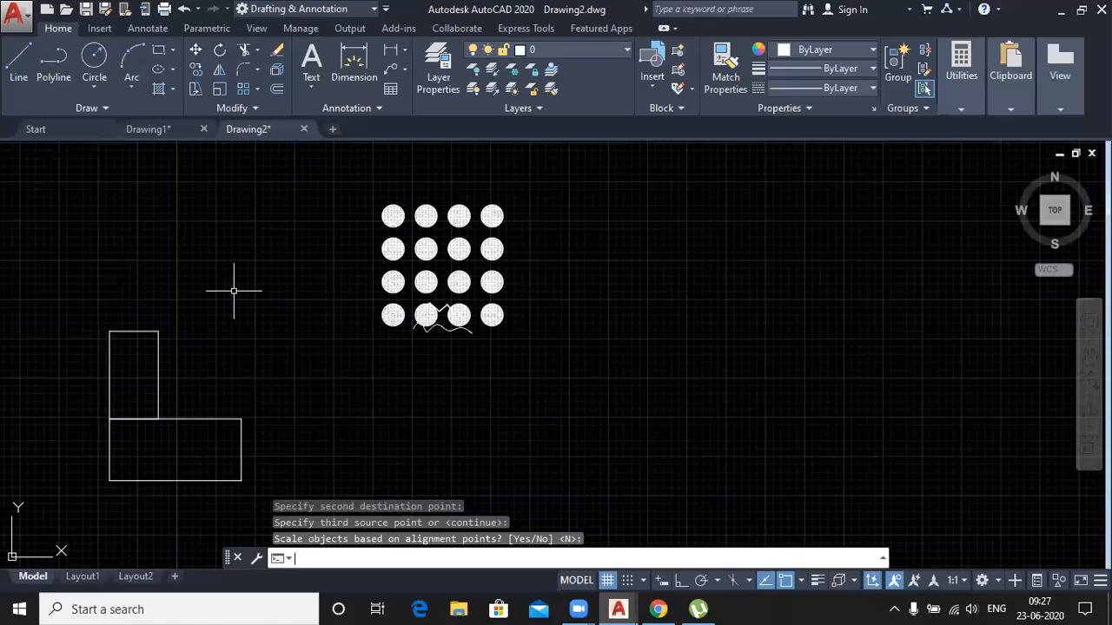
key("ctrl+z")
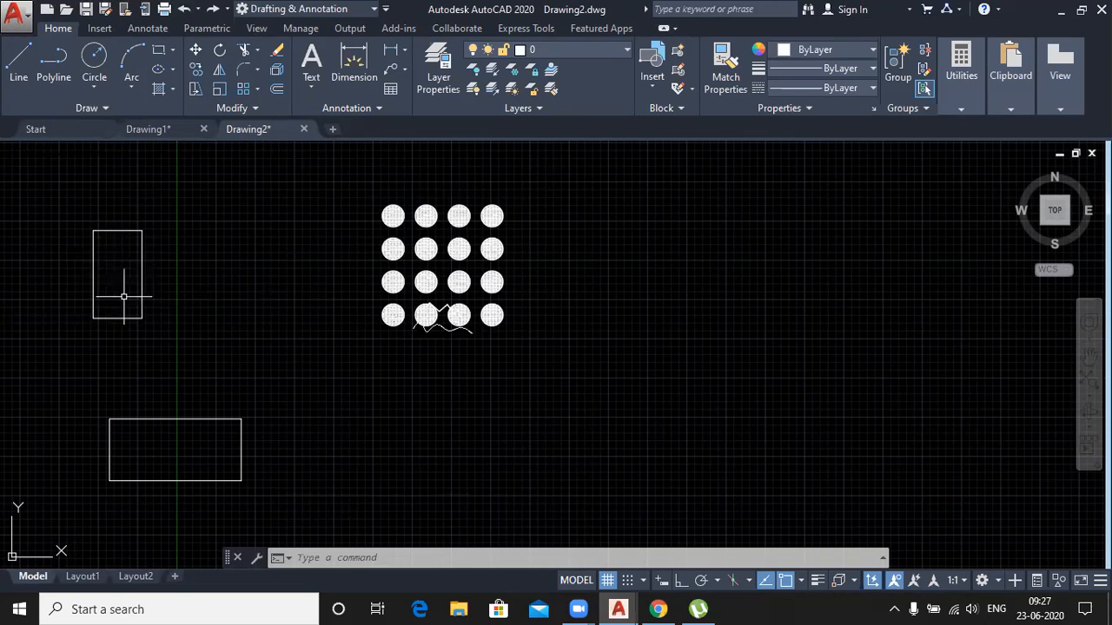
Step: Erase the upright rectangle above the wide rectangle
left_click(82, 220)
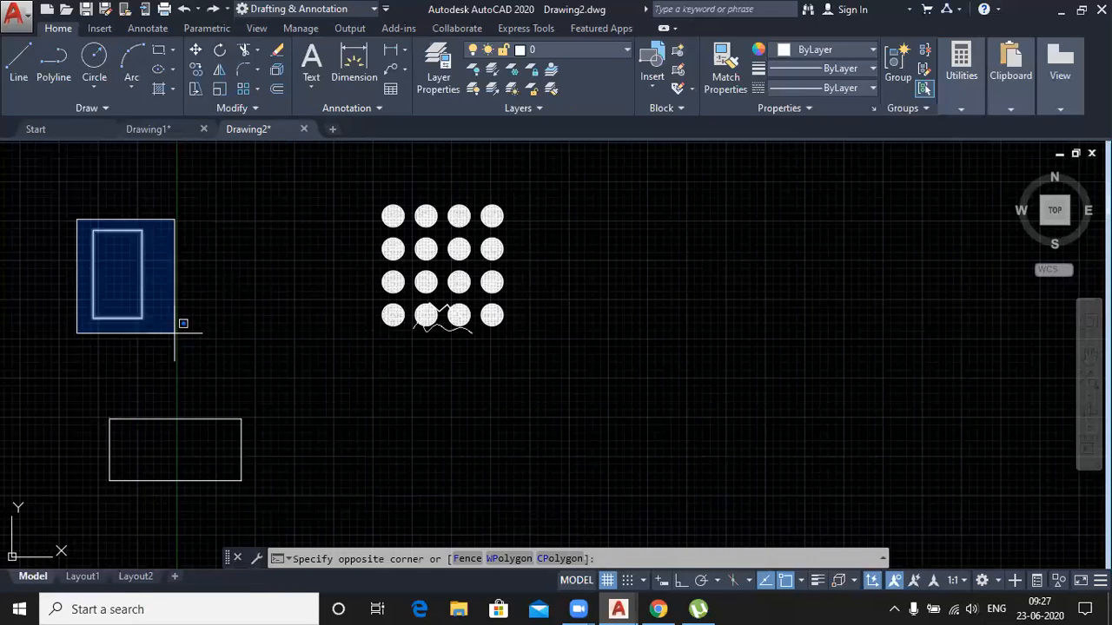
left_click(178, 355)
key("Delete")
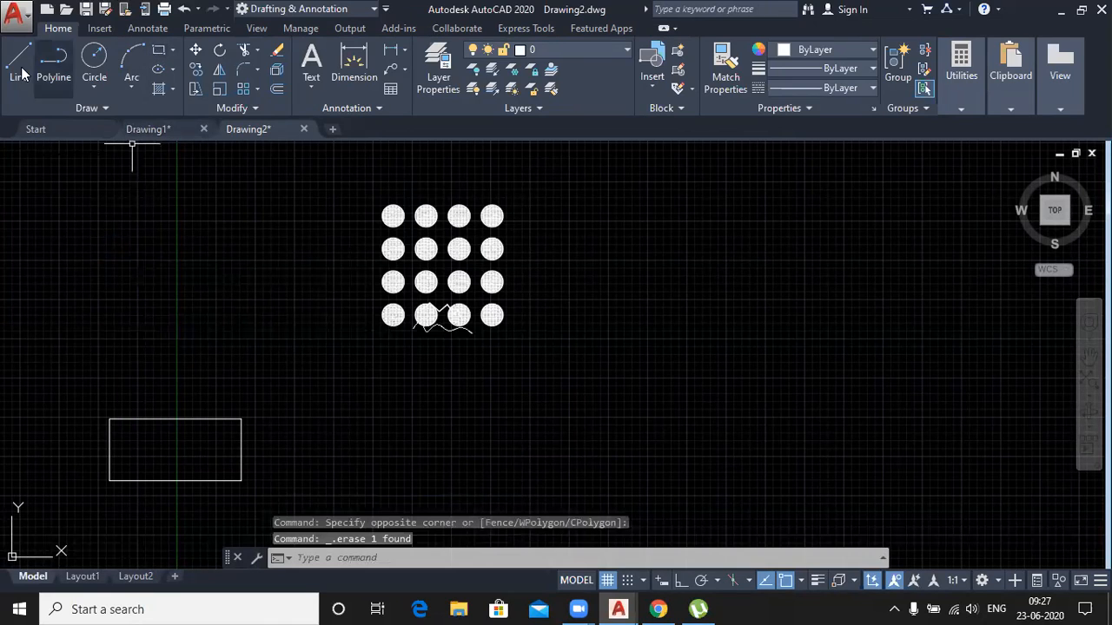
Step: Draw a rectangle rotated by 60 degrees above the wide rectangle
left_click(160, 51)
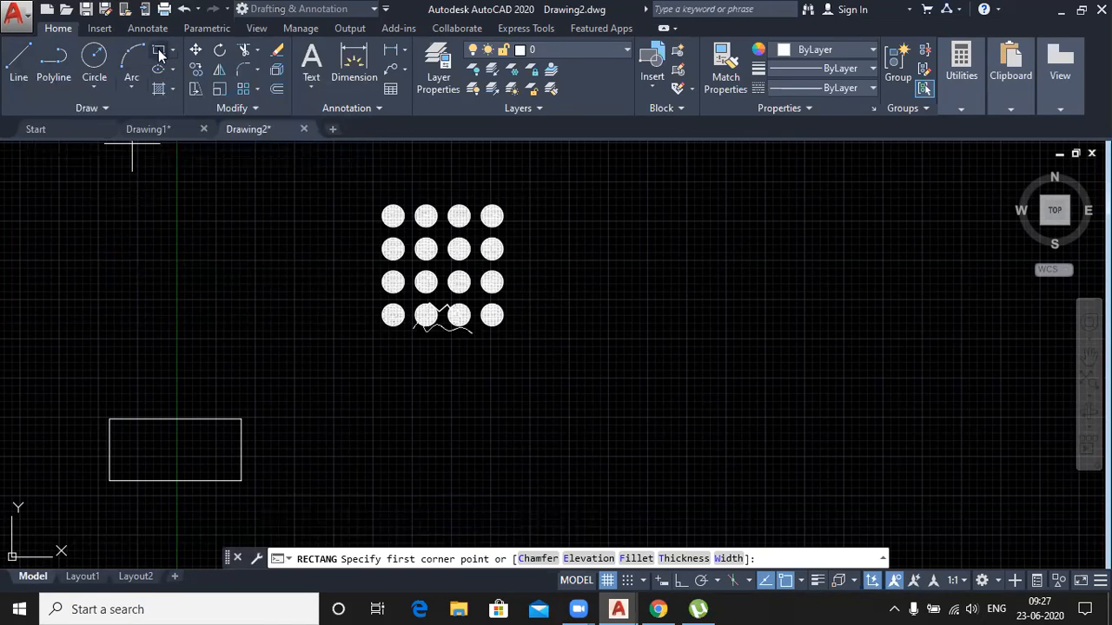
left_click(105, 251)
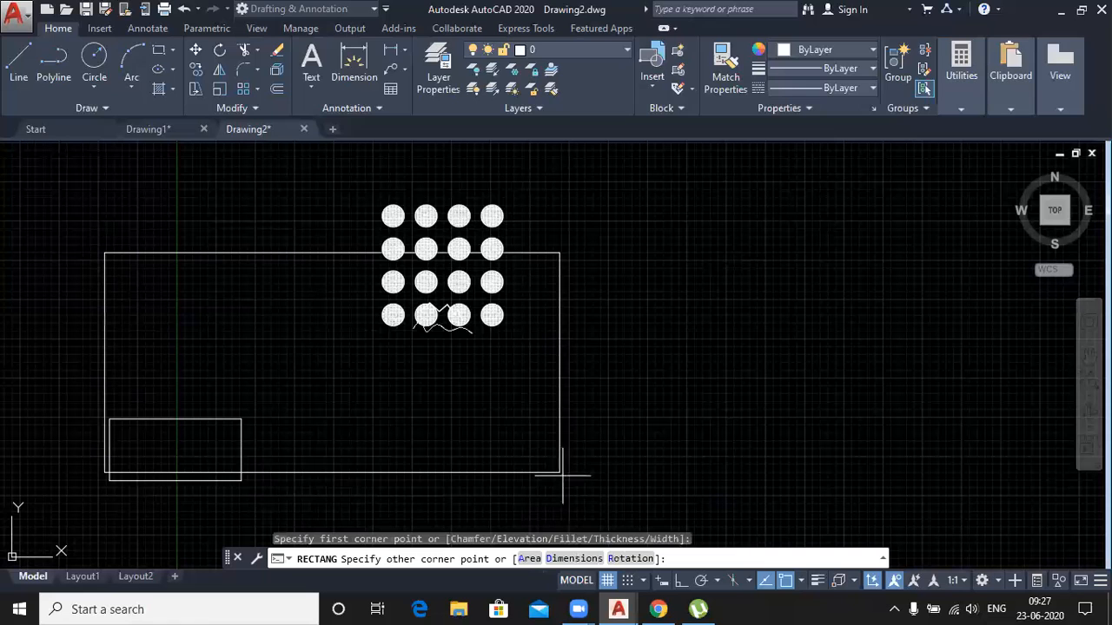
type("R")
key("Return")
type("60")
key("Return")
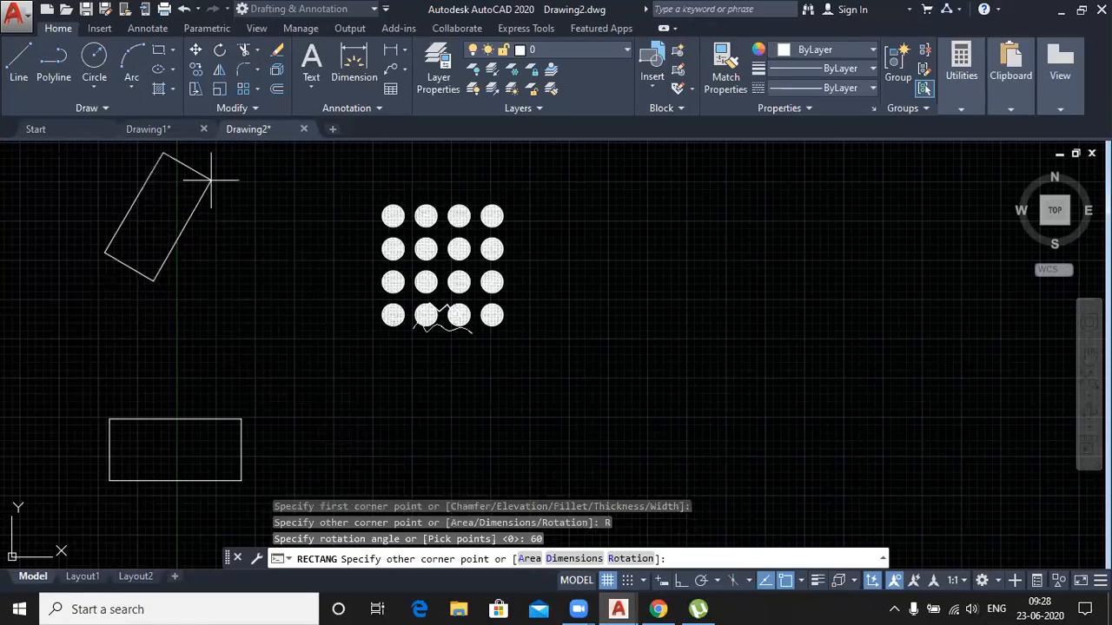
left_click(211, 181)
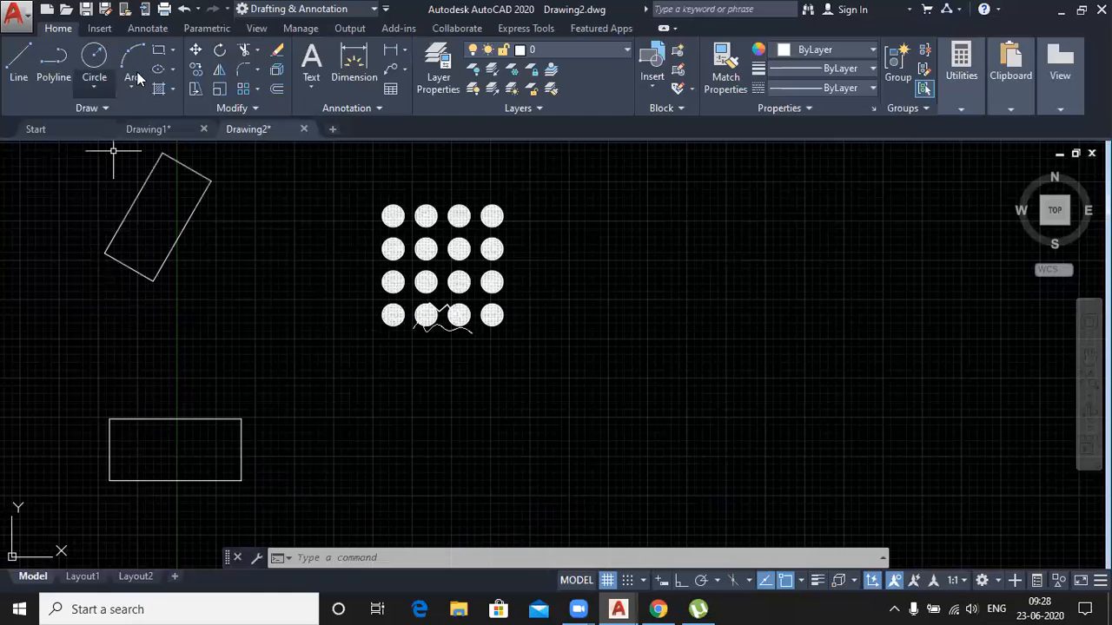
Step: Align the rotated rectangle's two lower corners to the wide rectangle's top-left corner and top-edge midpoint, using two point pairs without scaling
left_click(253, 108)
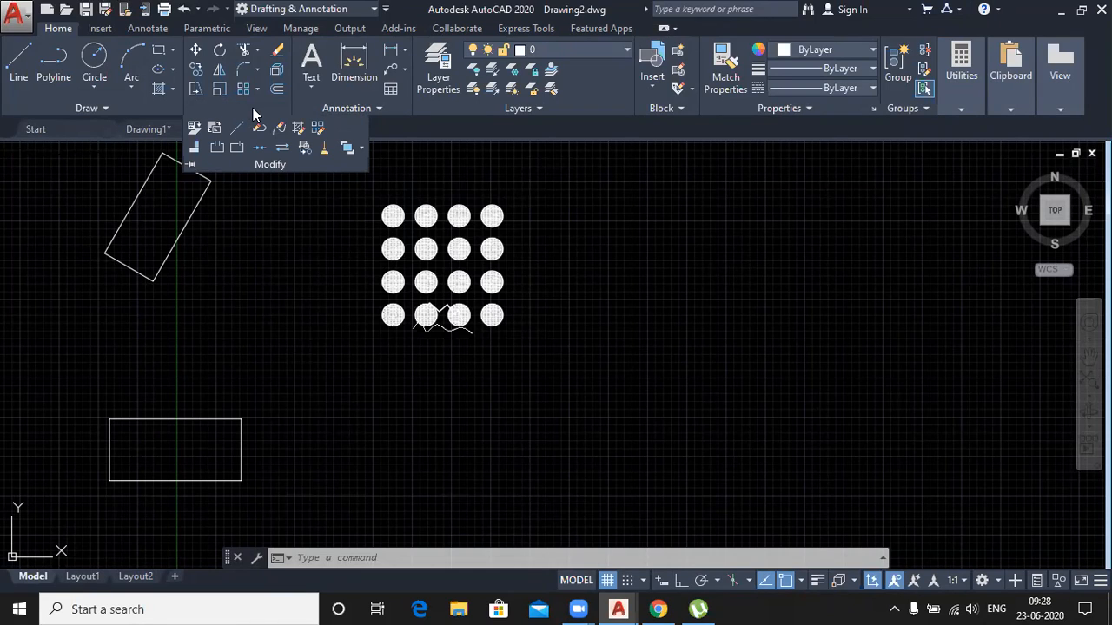
left_click(194, 149)
left_click(158, 271)
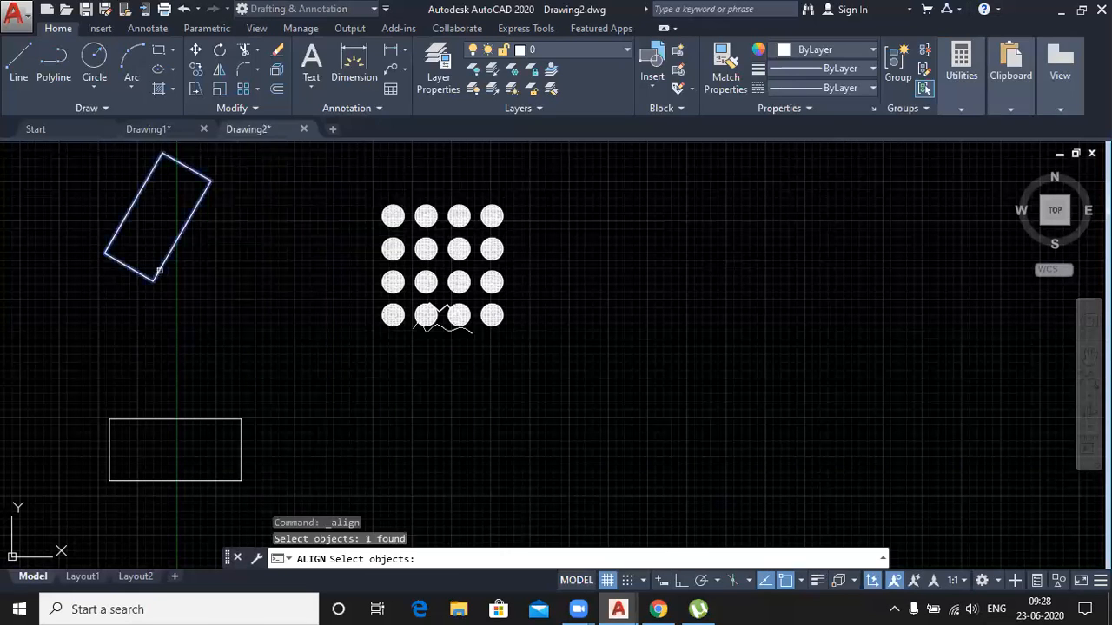
key("Return")
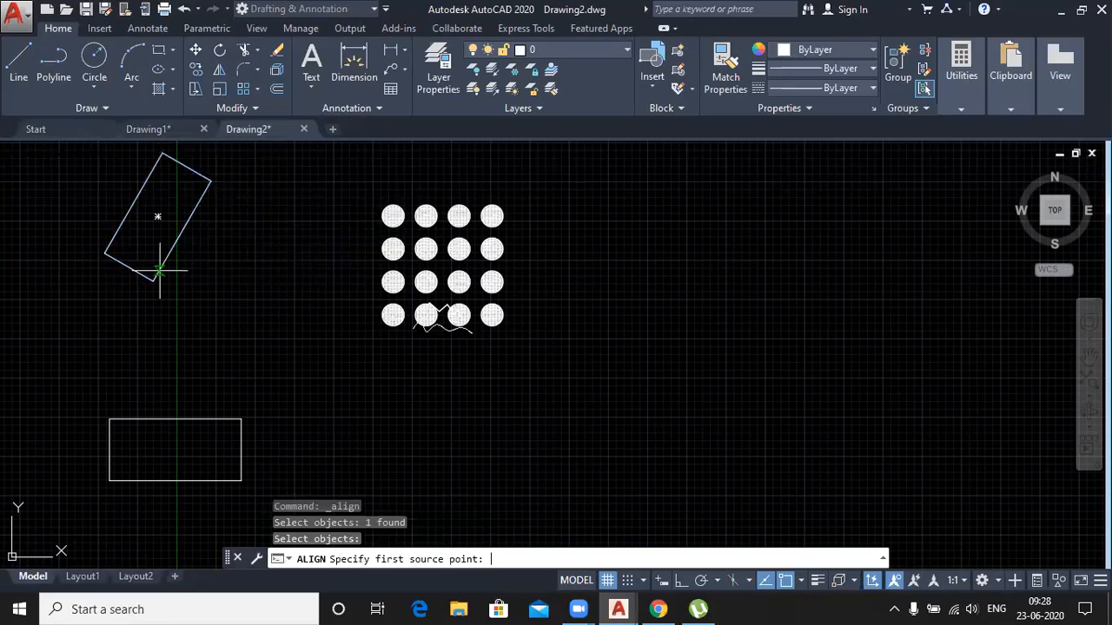
left_click(105, 253)
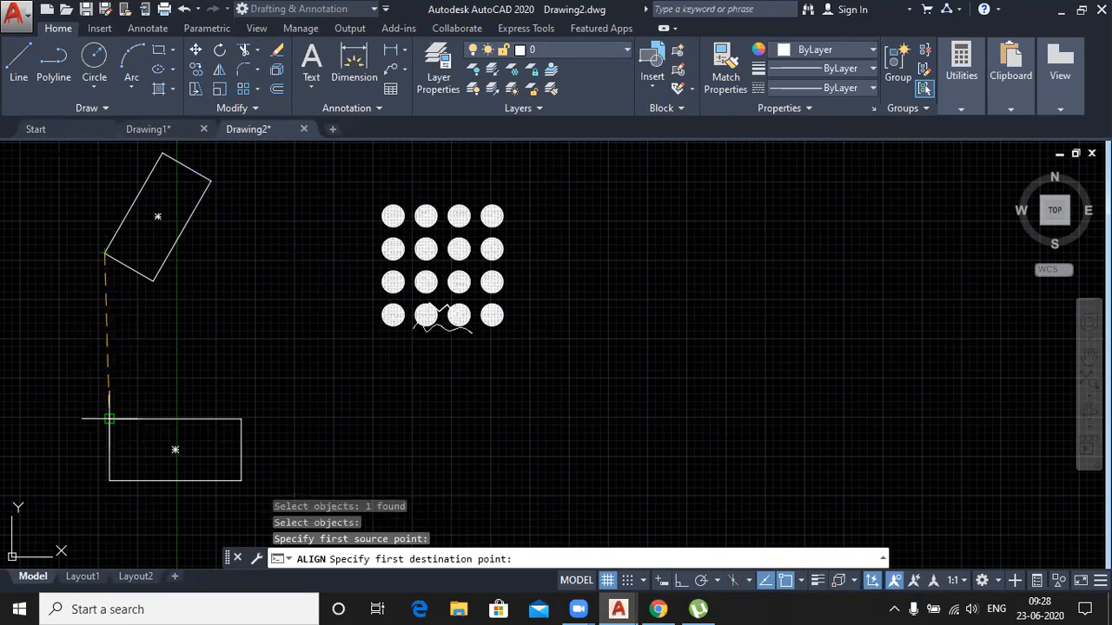
left_click(110, 419)
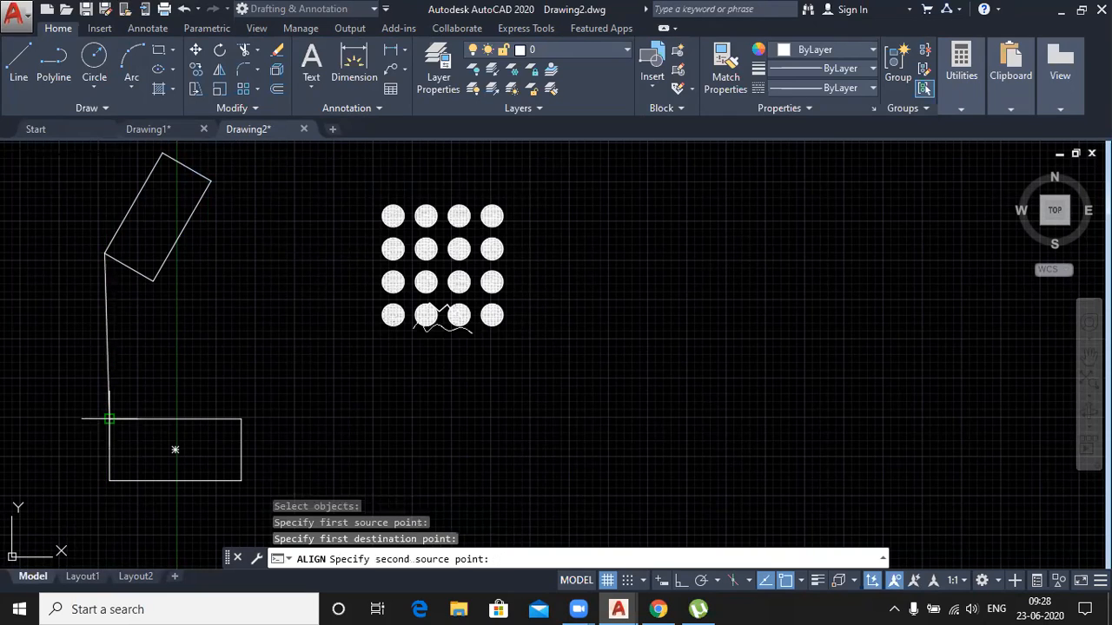
left_click(154, 281)
left_click(175, 421)
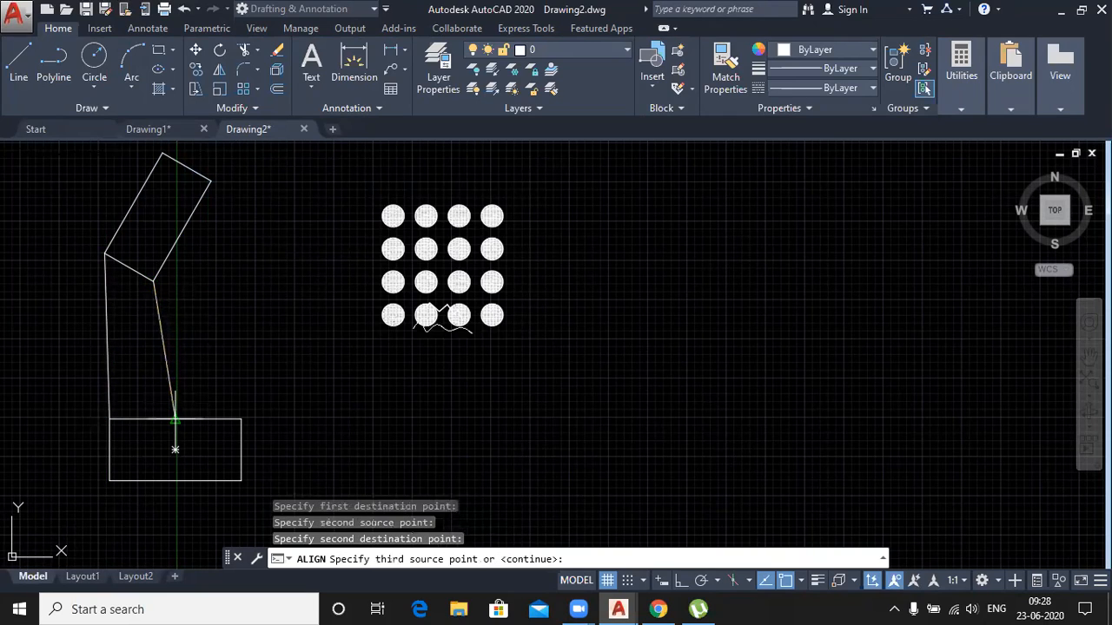
key("Return")
key("Return")
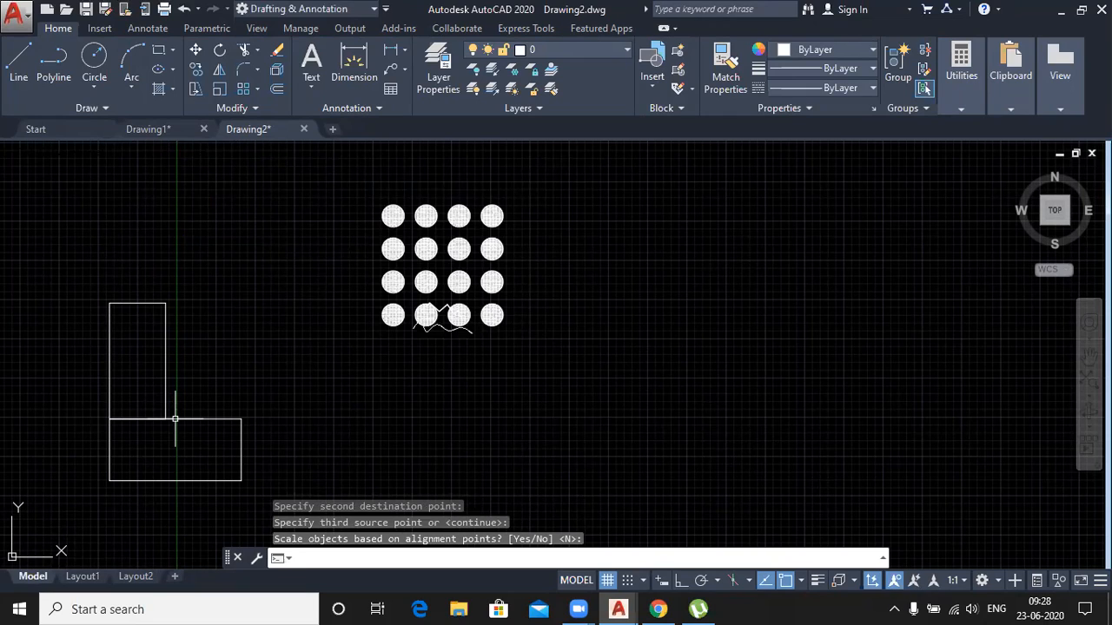
Step: Draw a single, nearly horizontal line below the circle array
left_click(255, 110)
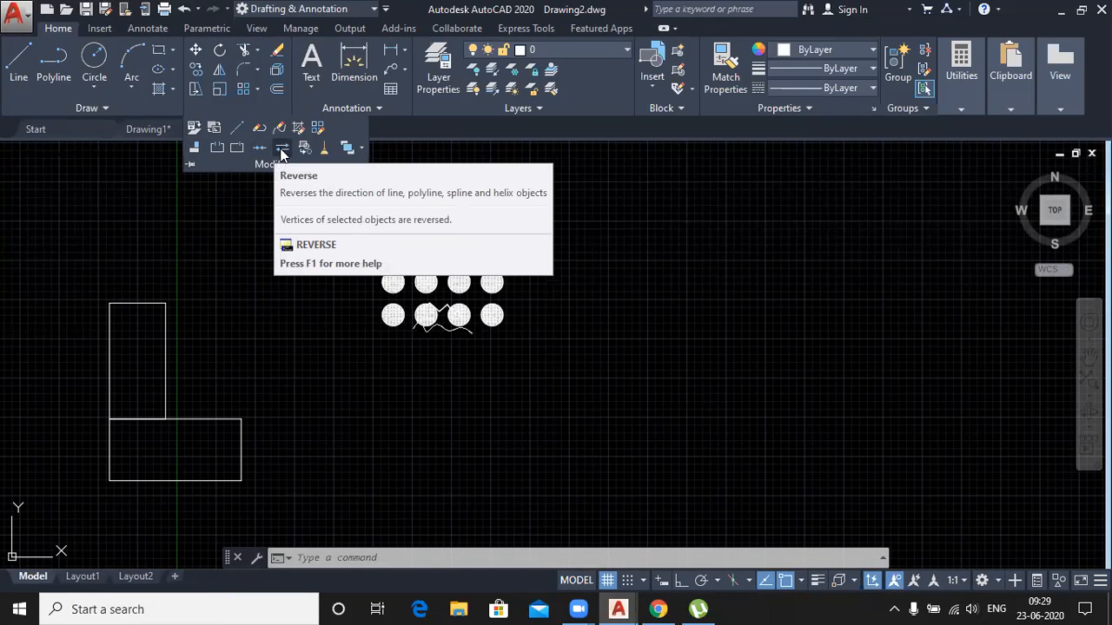
left_click(17, 59)
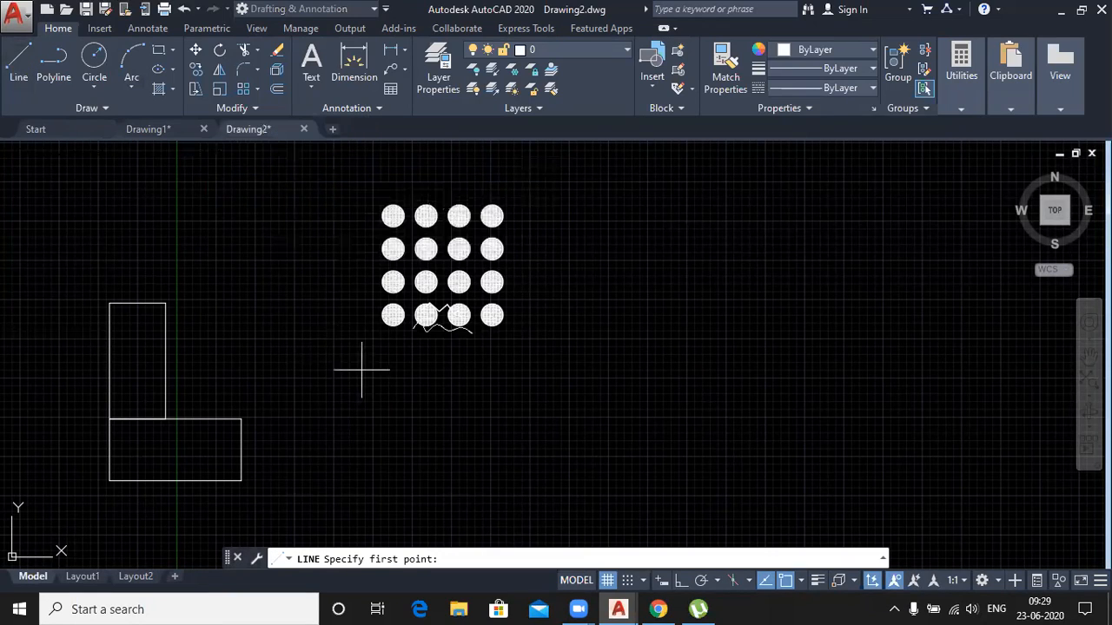
left_click(350, 423)
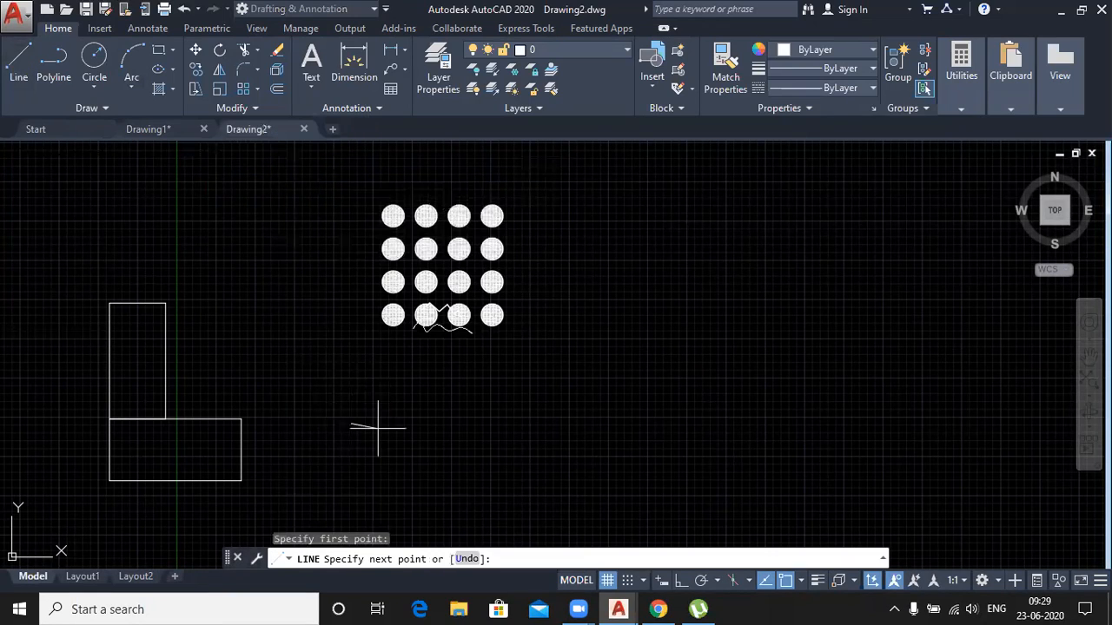
left_click(588, 425)
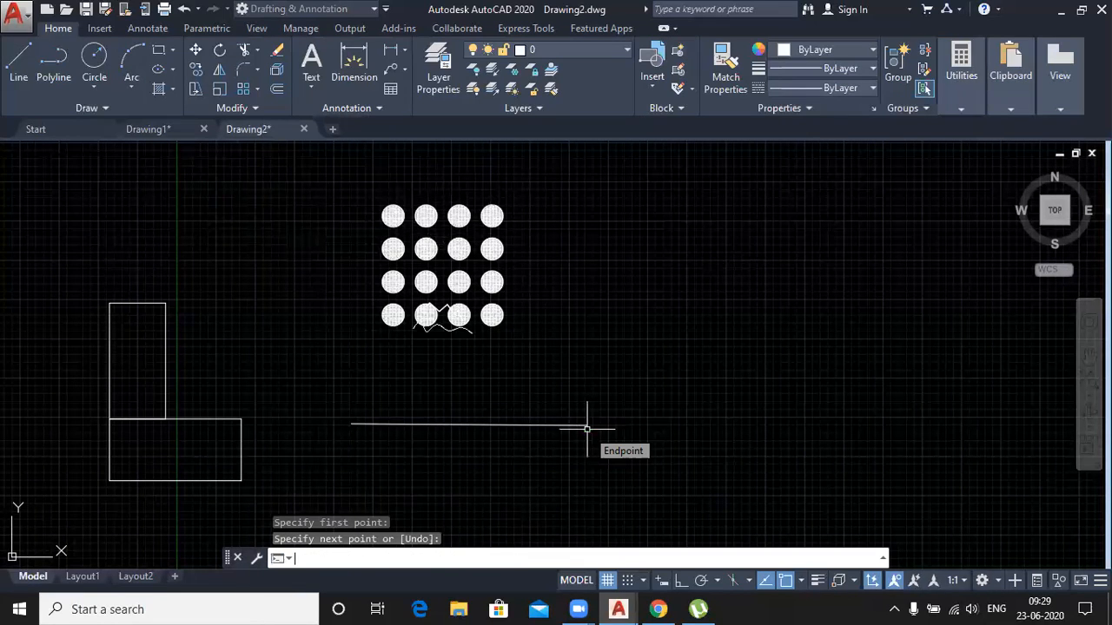
key("Return")
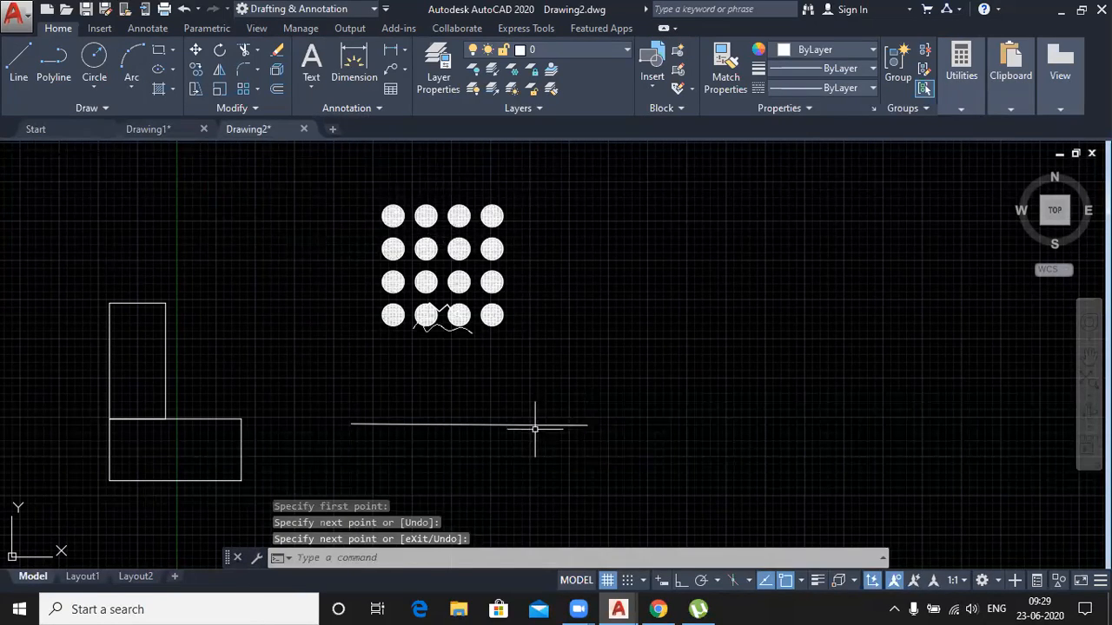
Step: Reverse the direction of the nearly horizontal line below the circle array
left_click(260, 105)
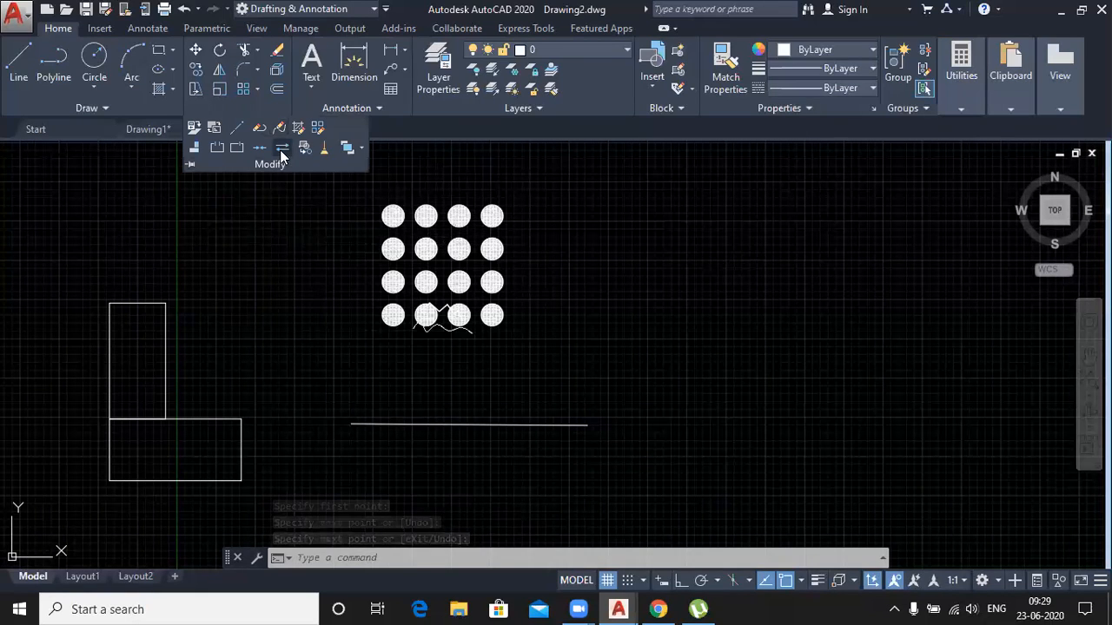
left_click(280, 149)
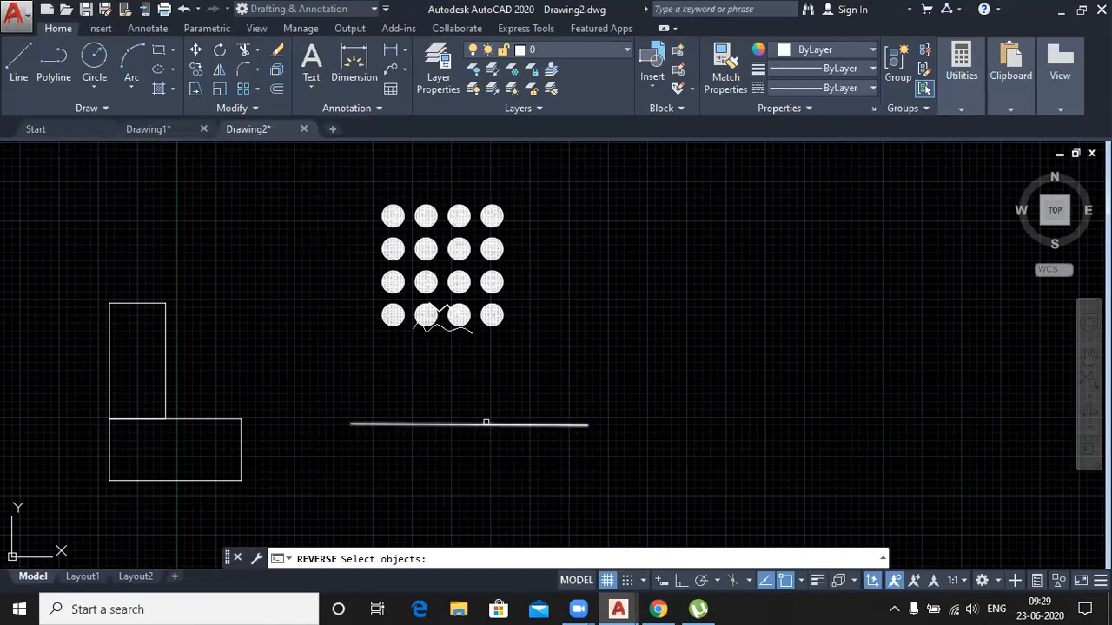
left_click(489, 424)
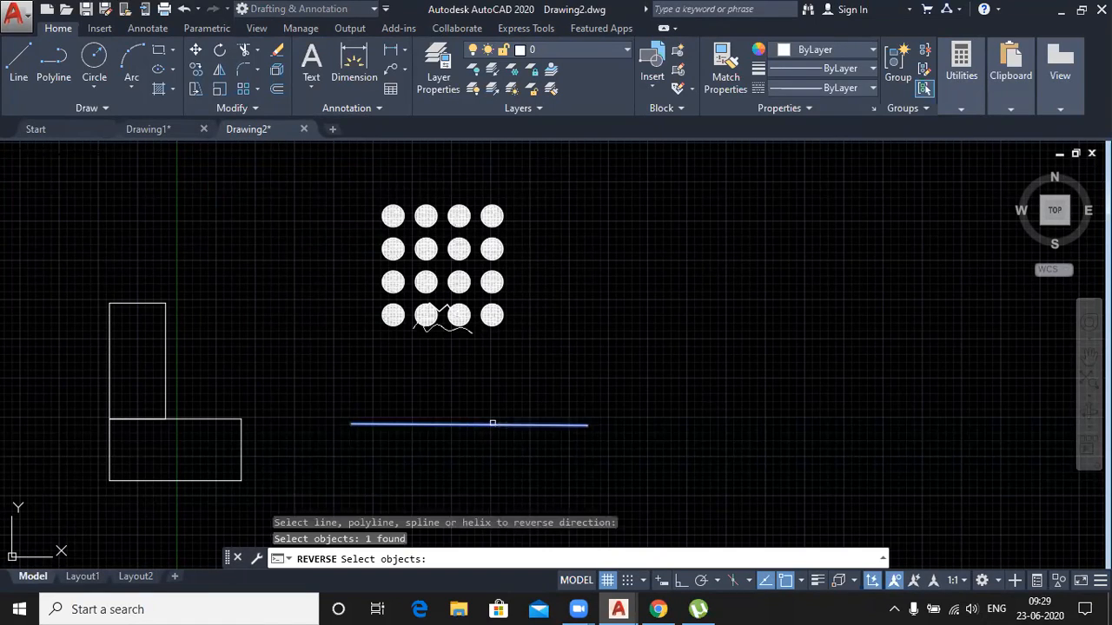
key("Return")
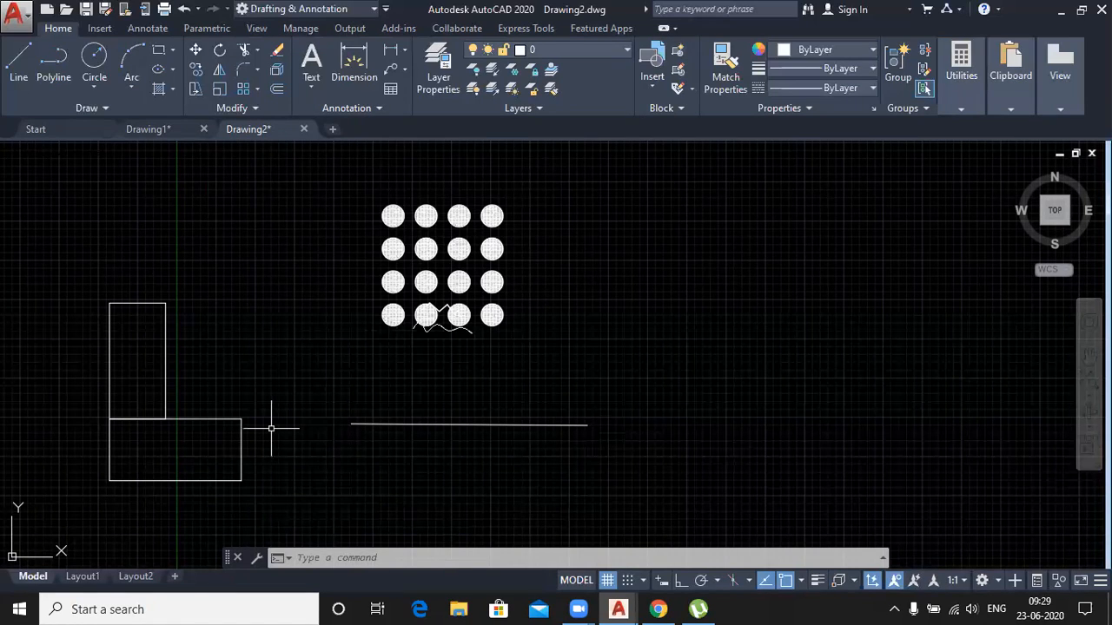
Step: Draw a shorter line over the long line below the circle array, from its left endpoint to nearly its middle, and check the overlap
left_click(253, 106)
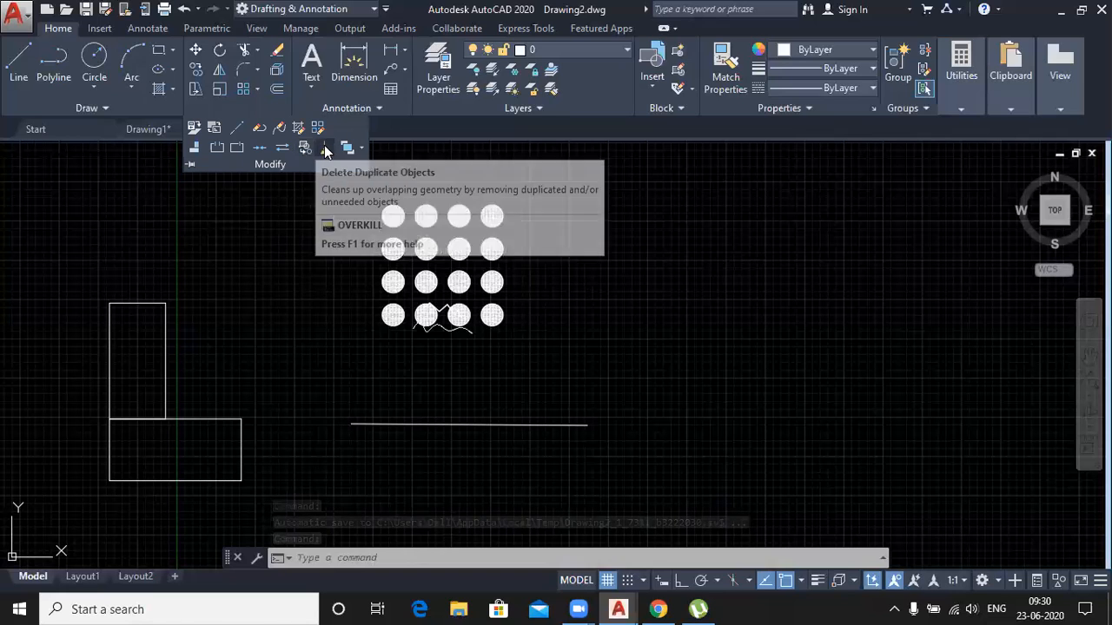
left_click(18, 68)
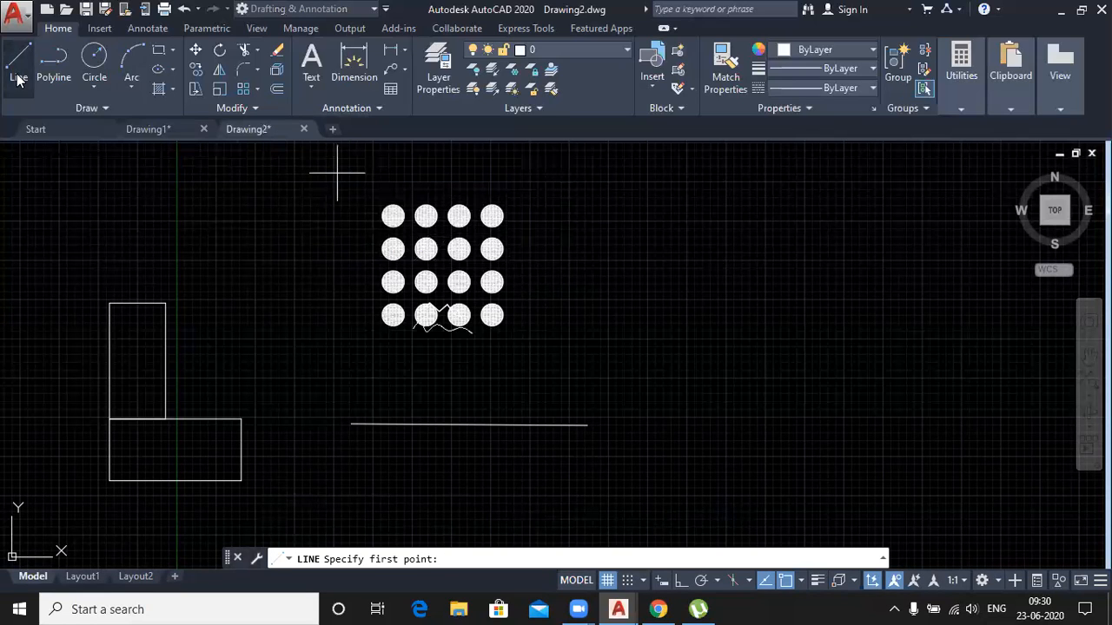
left_click(351, 425)
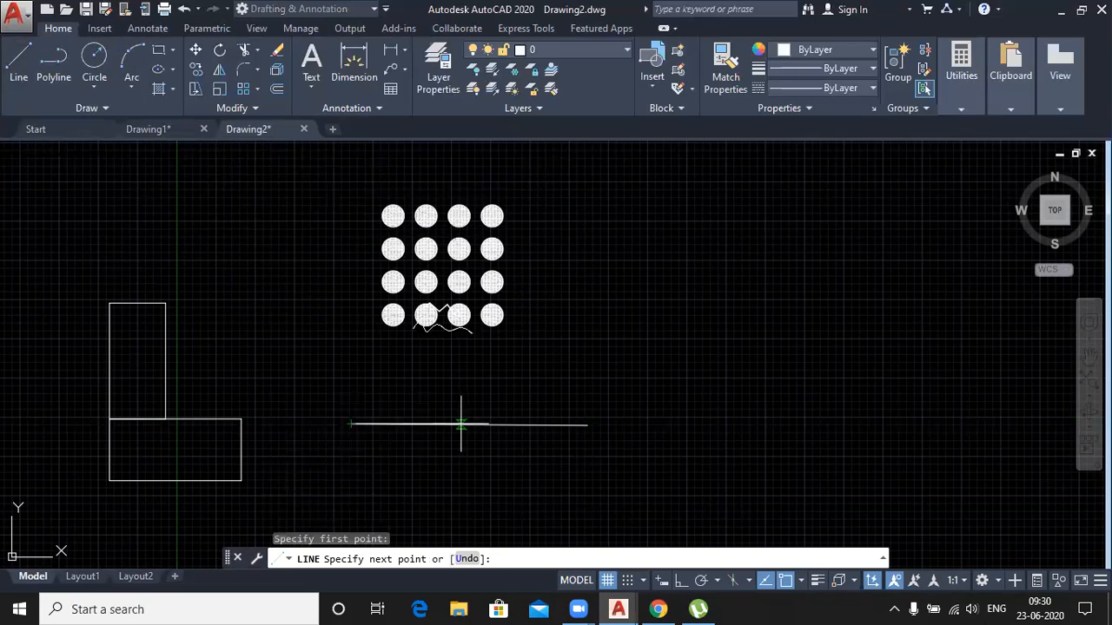
left_click(461, 425)
key("Return")
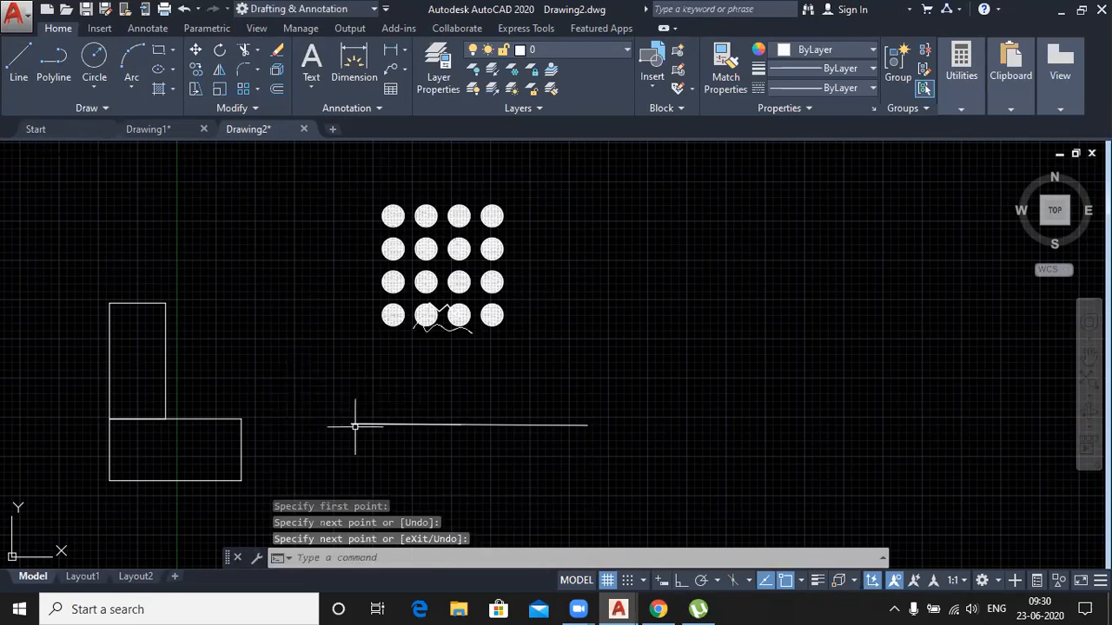
scroll(403, 446, "up", 2)
scroll(403, 445, "up", 4)
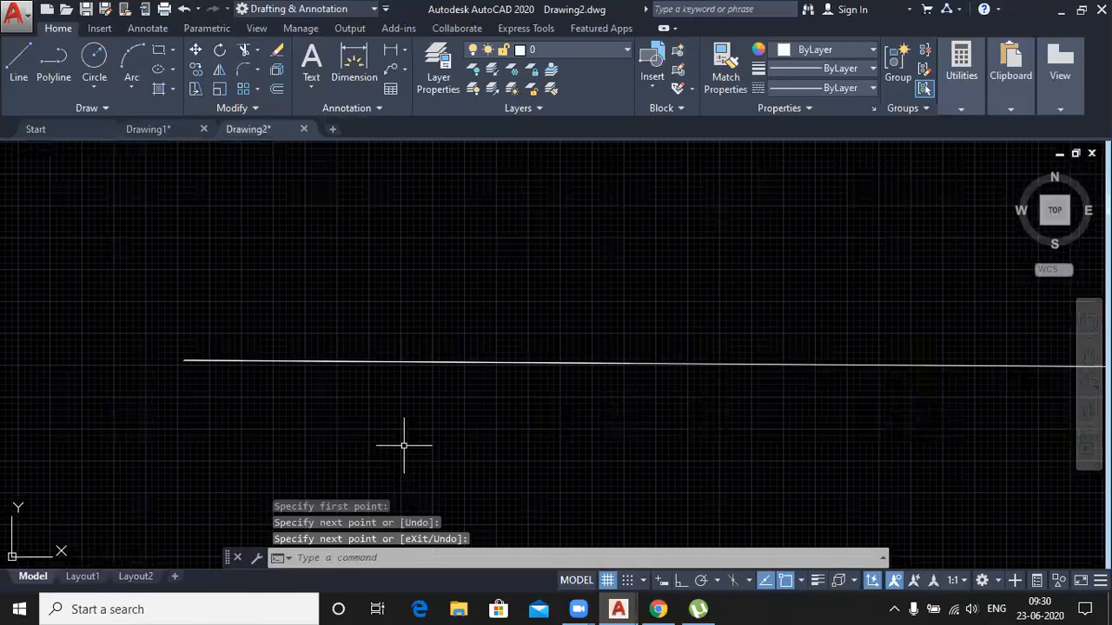
scroll(403, 445, "down", 6)
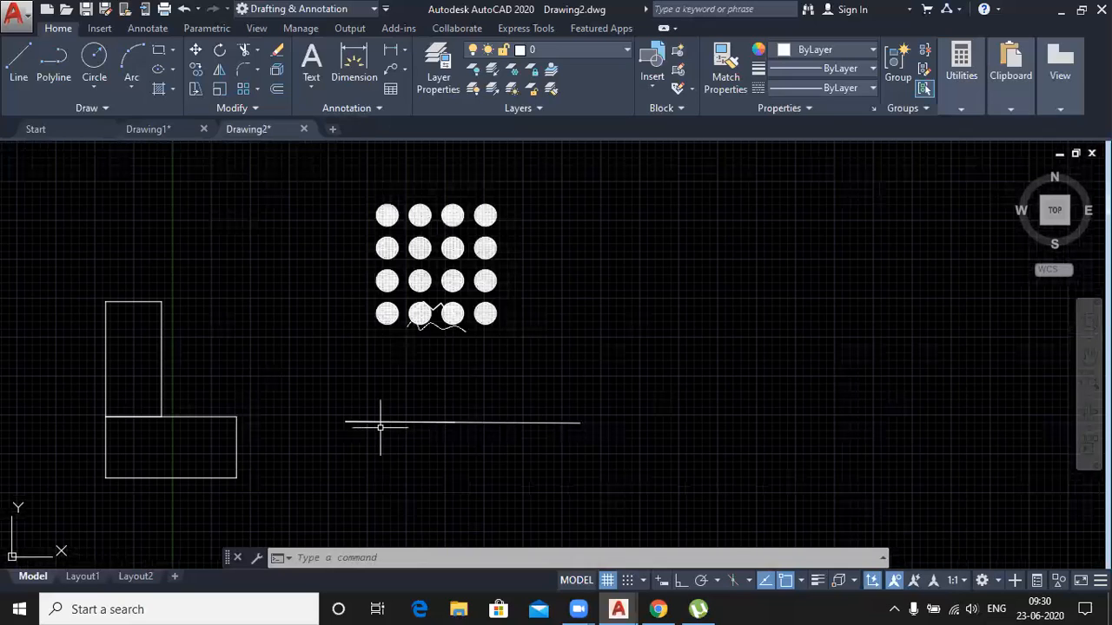
left_click(369, 422)
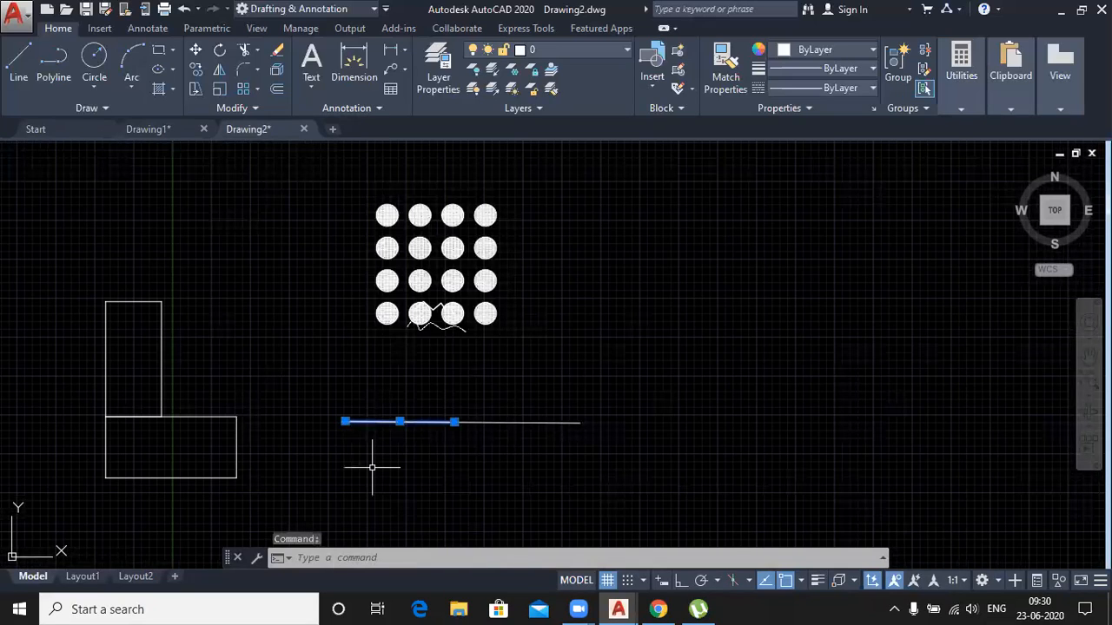
key("Escape")
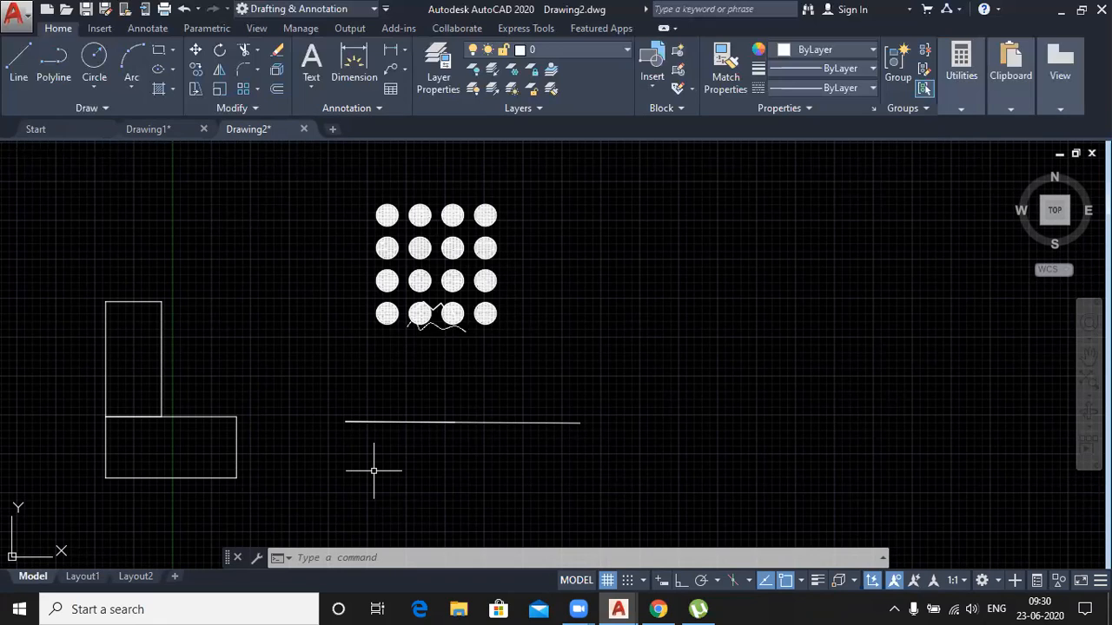
Step: Delete the duplicate geometry from the two overlapping lines with Overkill, keeping the default tolerance of 0.000001 and the default options
left_click(261, 107)
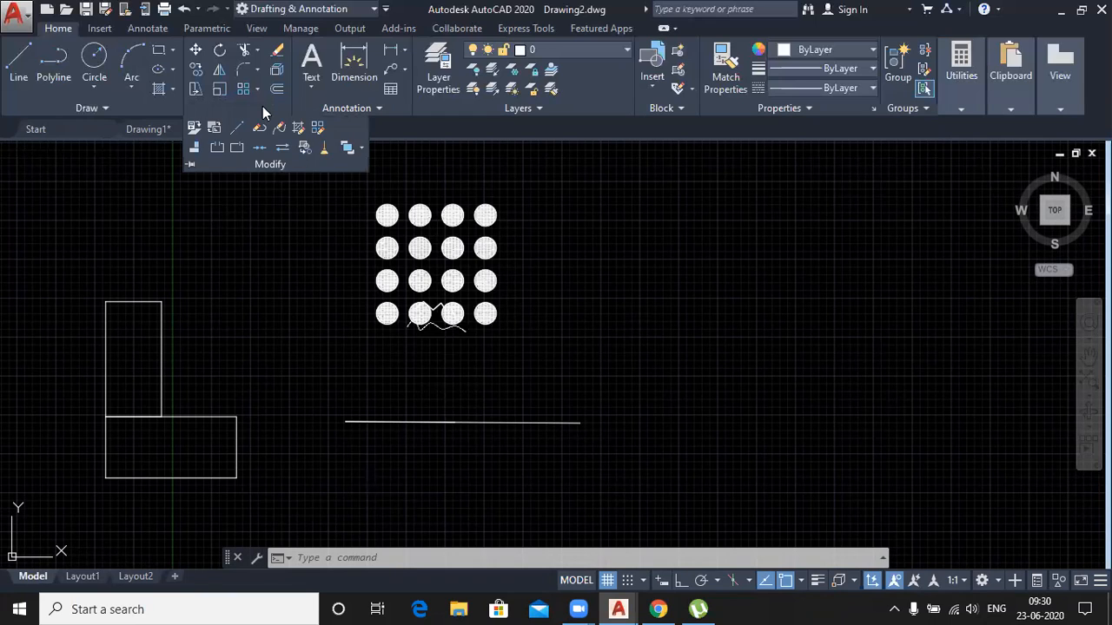
left_click(323, 150)
left_click(283, 364)
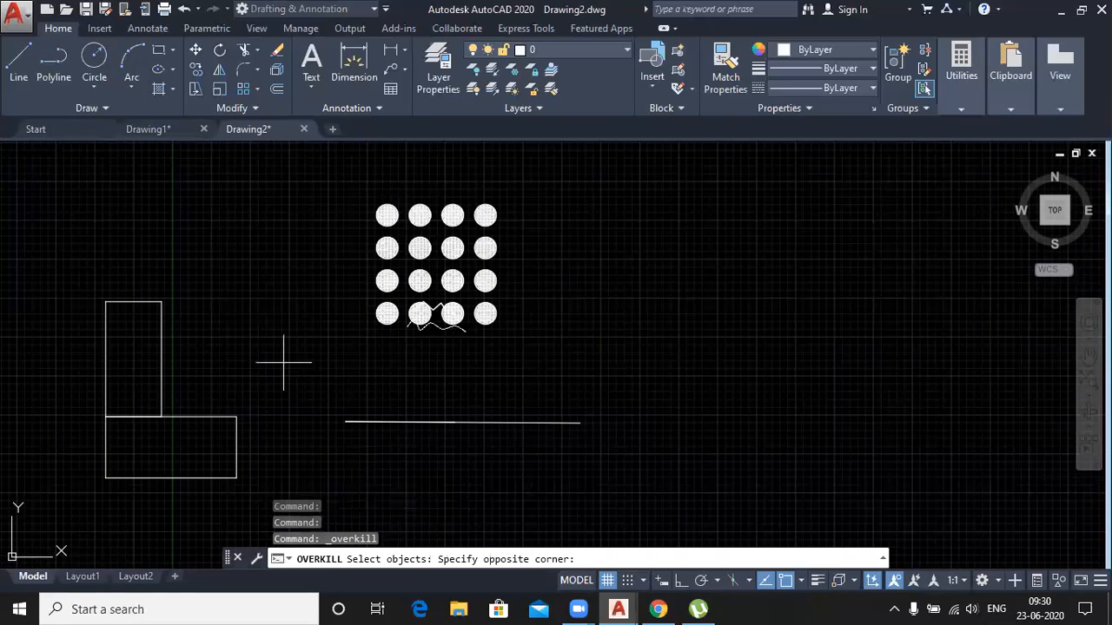
left_click(699, 468)
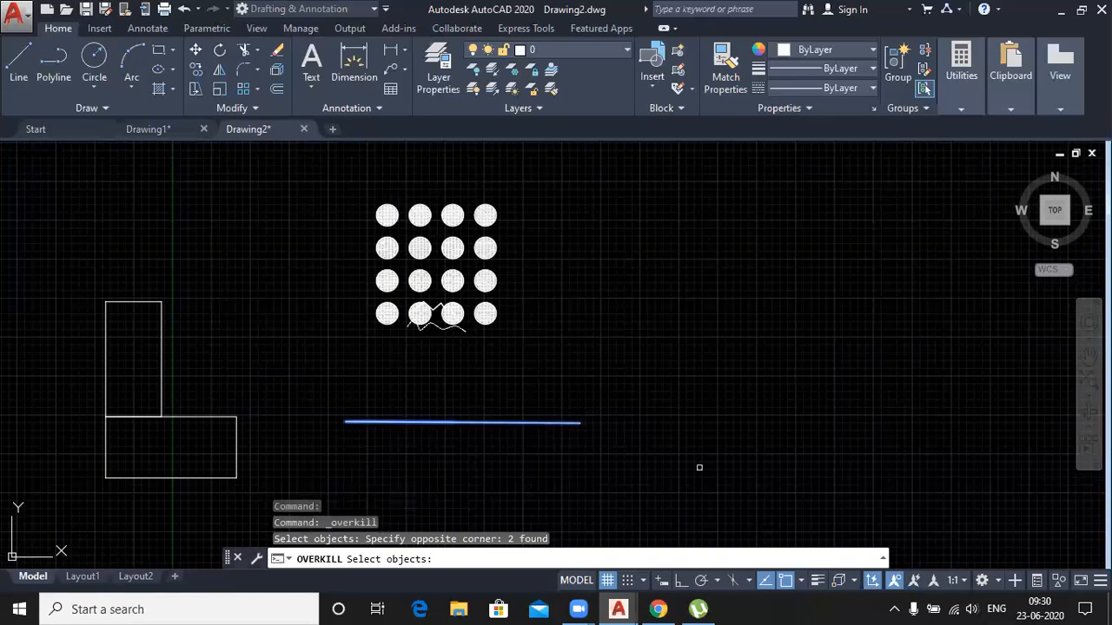
key("Return")
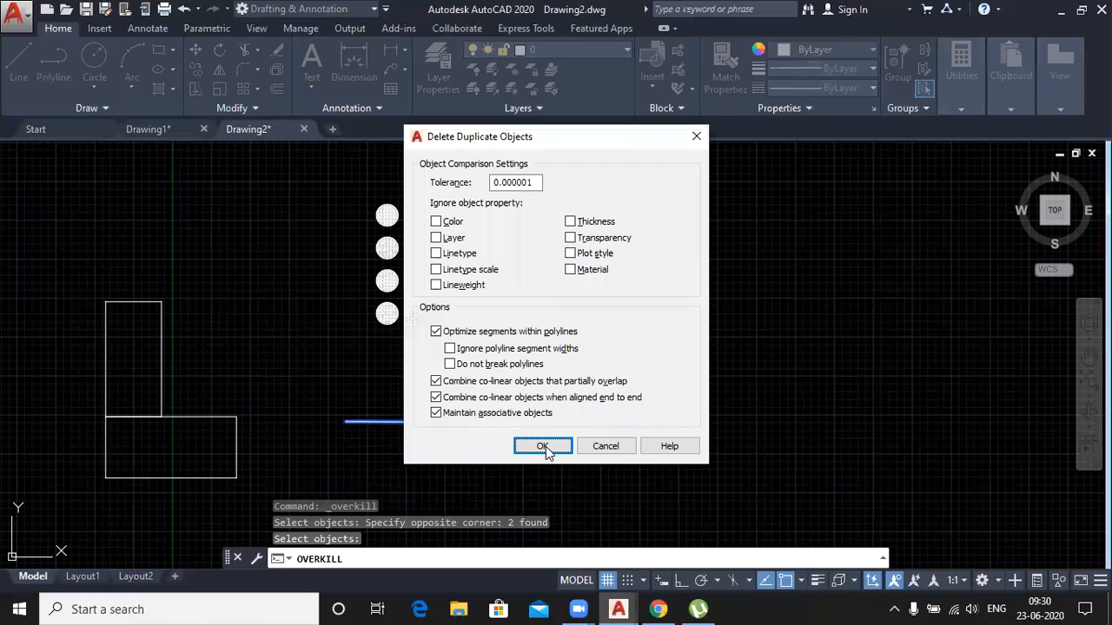
left_click(545, 447)
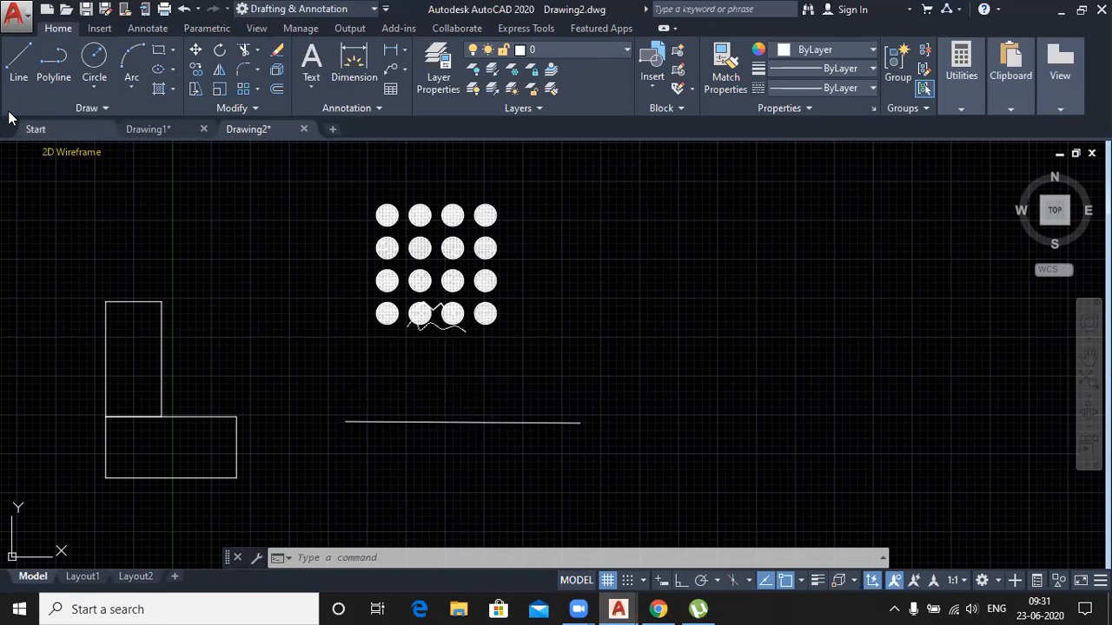
Step: Draw a new shorter line over the long line, from its left endpoint to somewhat past its middle
left_click(18, 61)
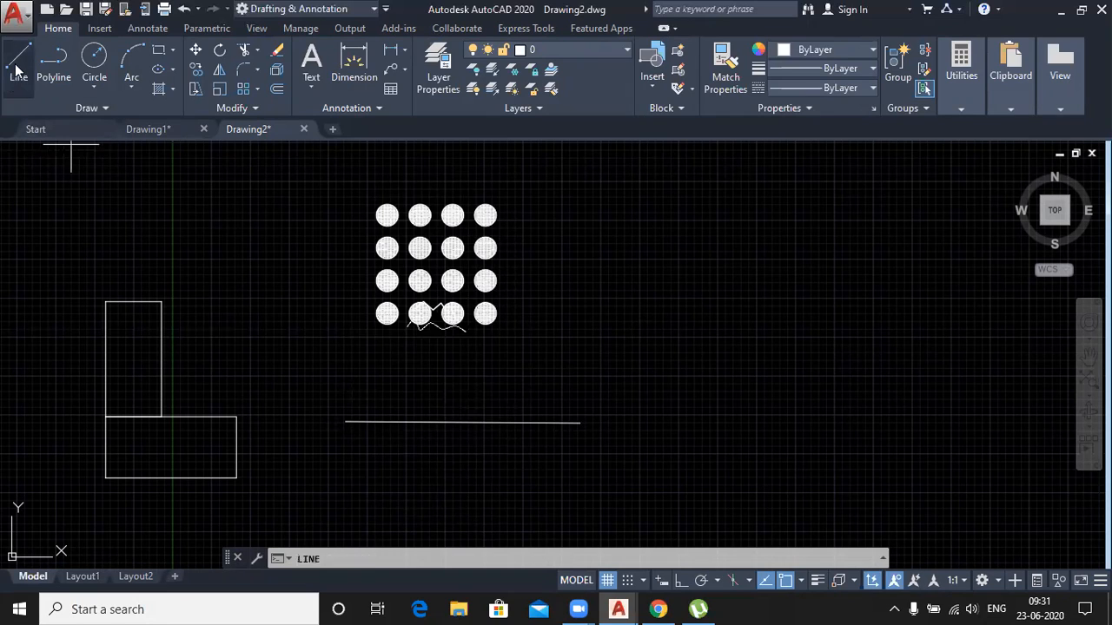
left_click(346, 422)
right_click(567, 356)
left_click(606, 359)
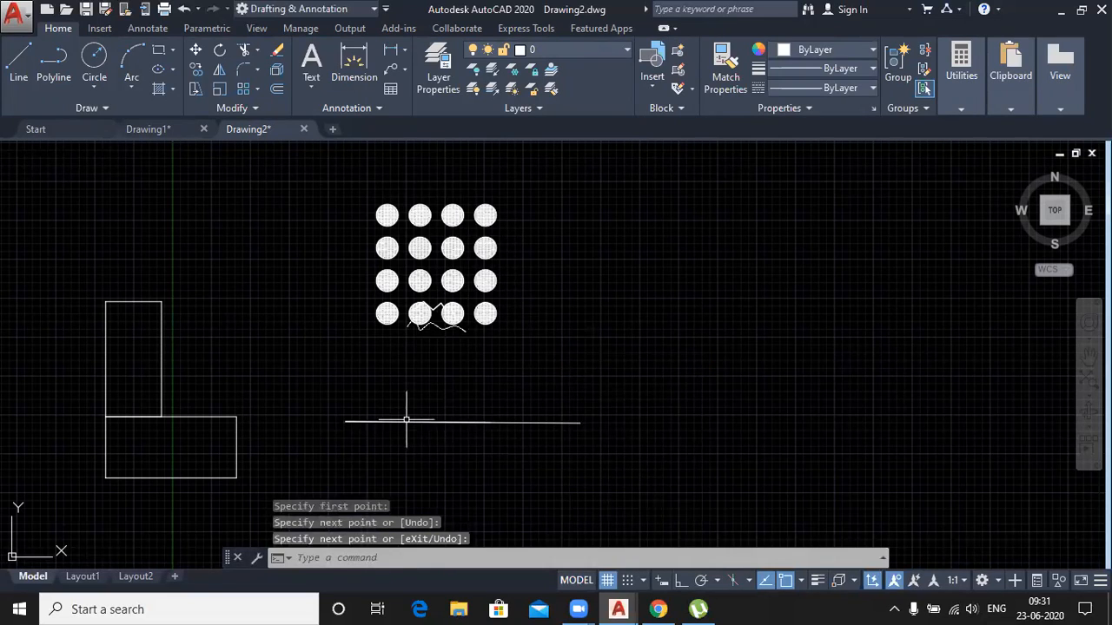
left_click(410, 424)
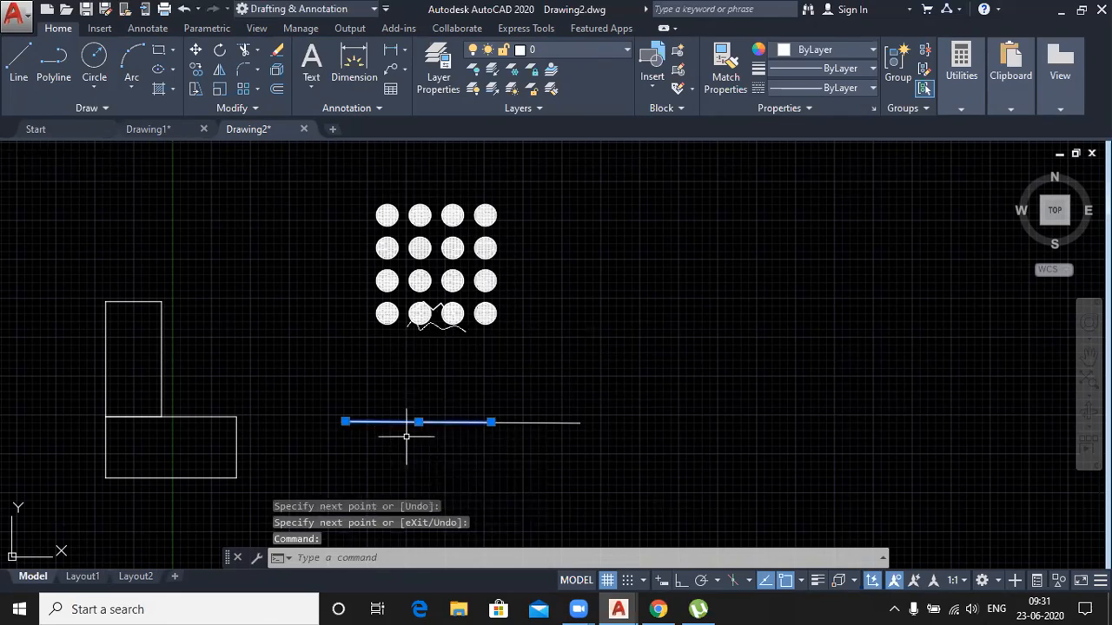
key("Escape")
key("Escape")
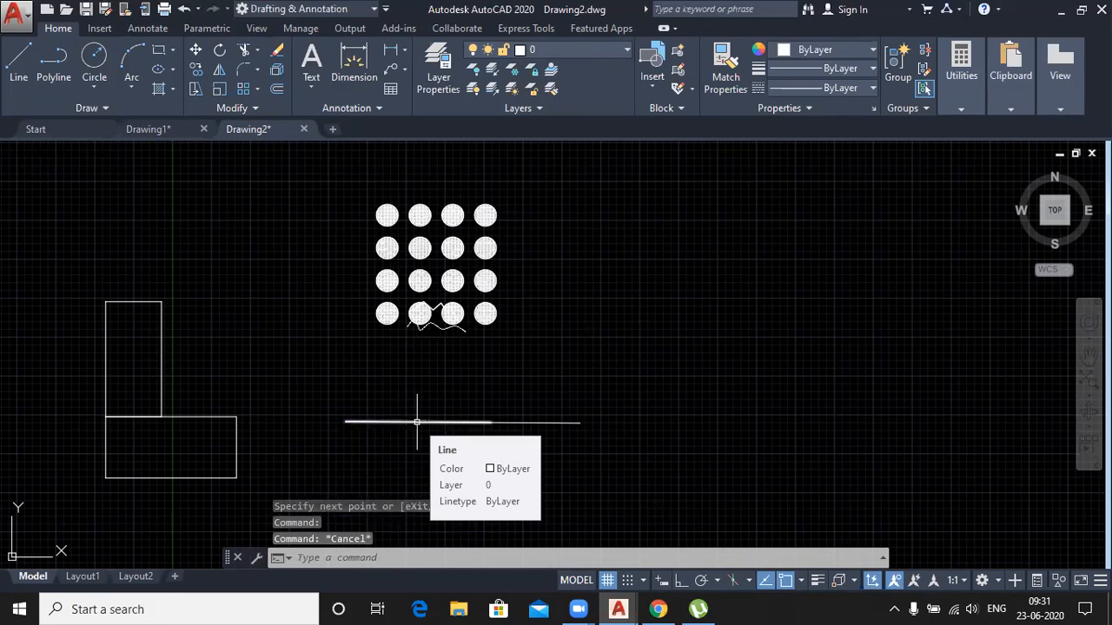
Step: Send the shorter overlapping line to the back of the draw order
left_click(417, 422)
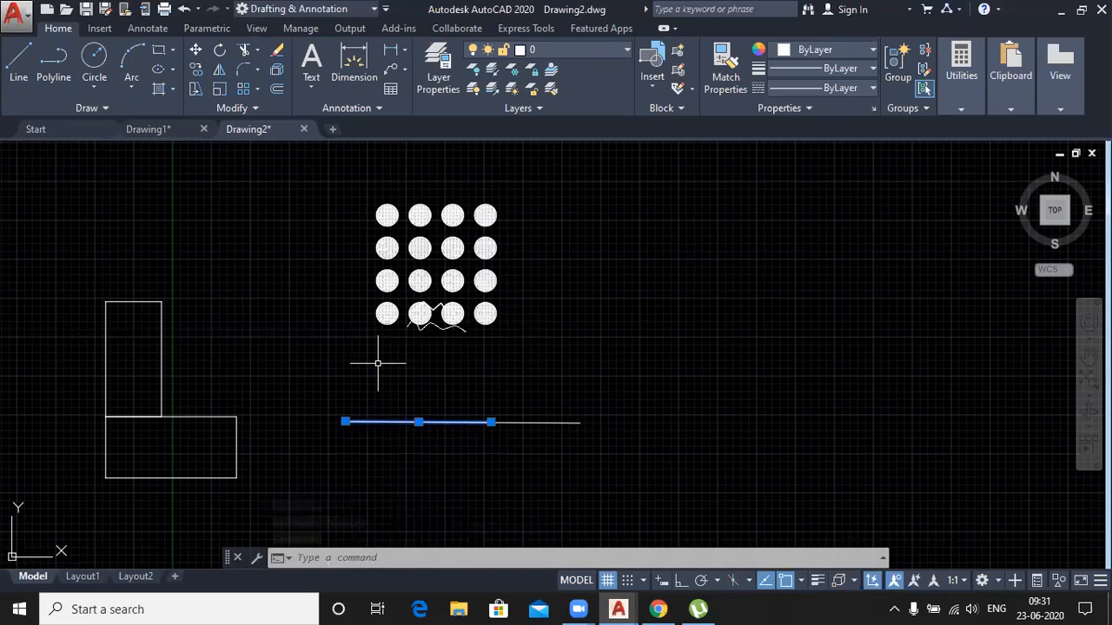
left_click(272, 112)
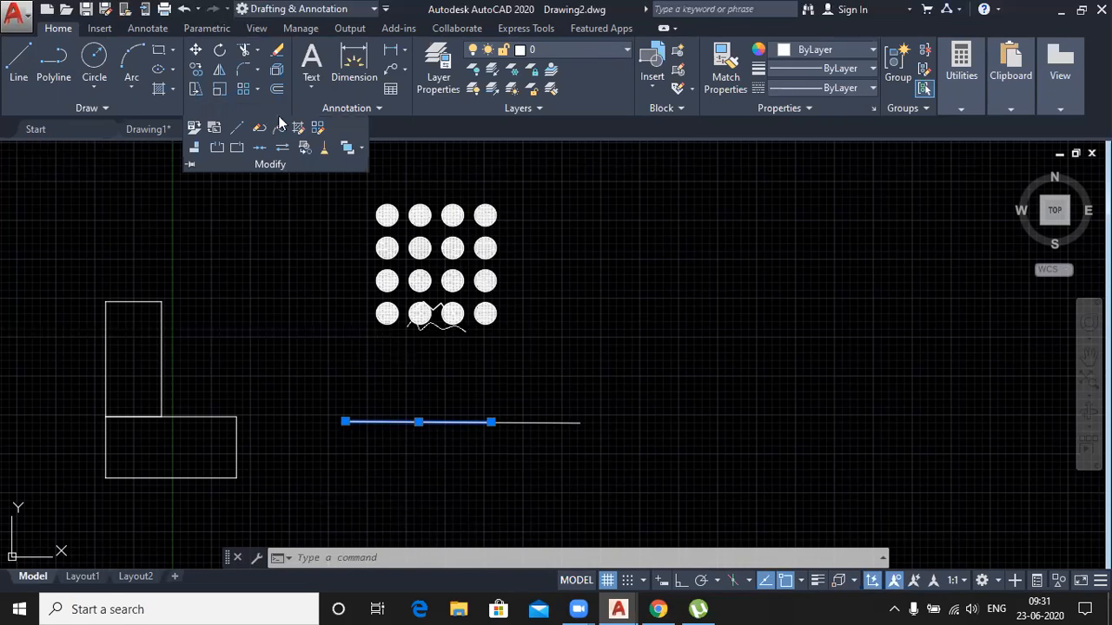
left_click(363, 148)
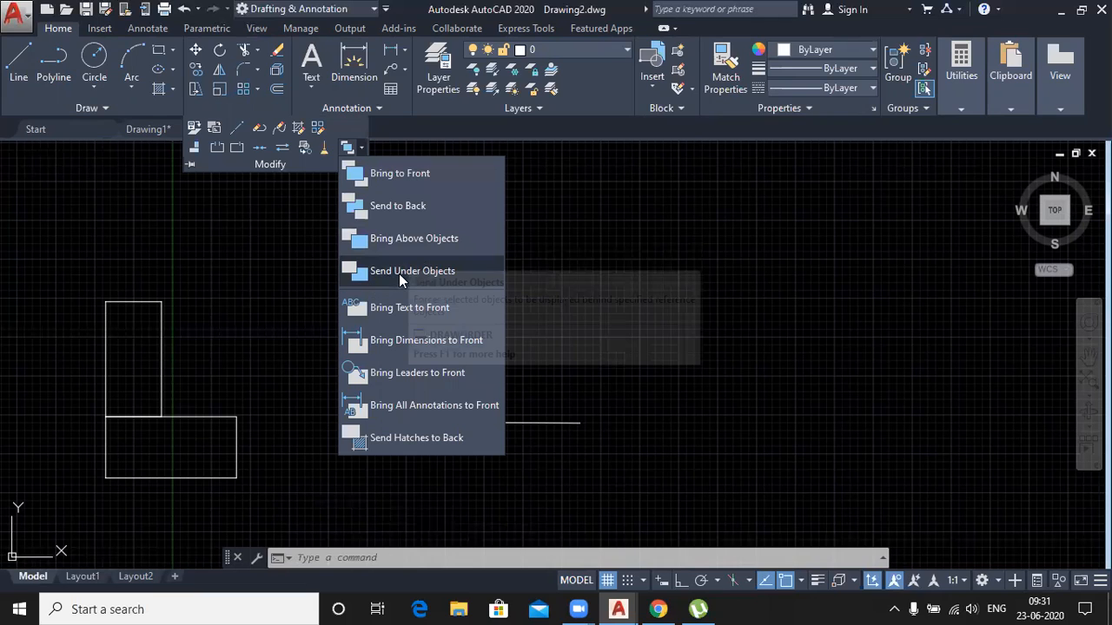
left_click(421, 206)
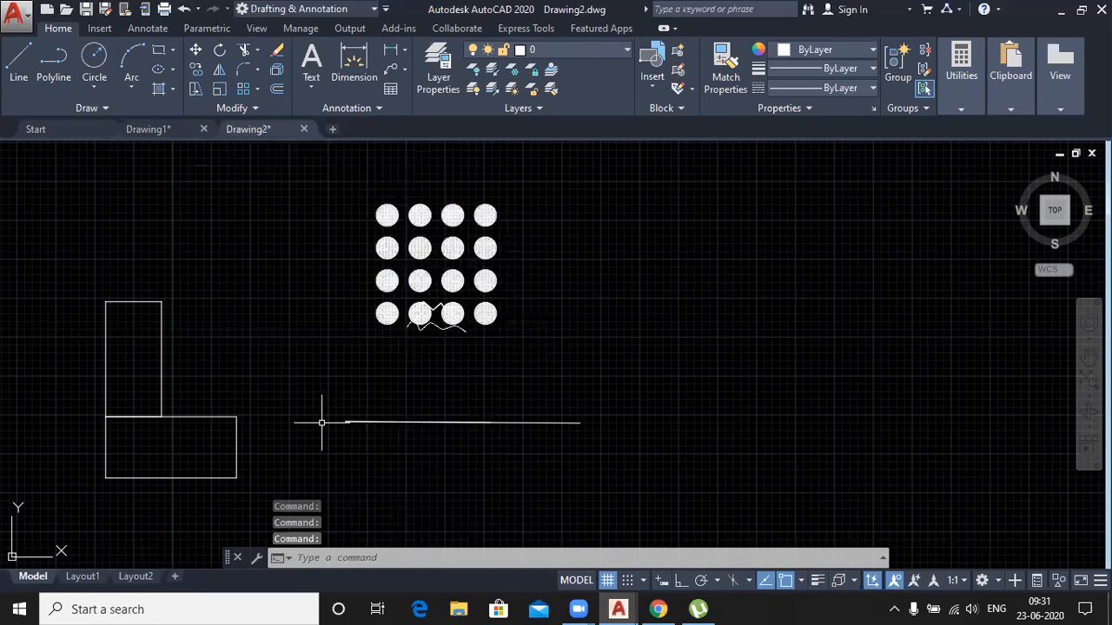
Step: Examine which of the two overlapping lines is picked first, by single selection and by window selection around the shorter one
left_click(360, 422)
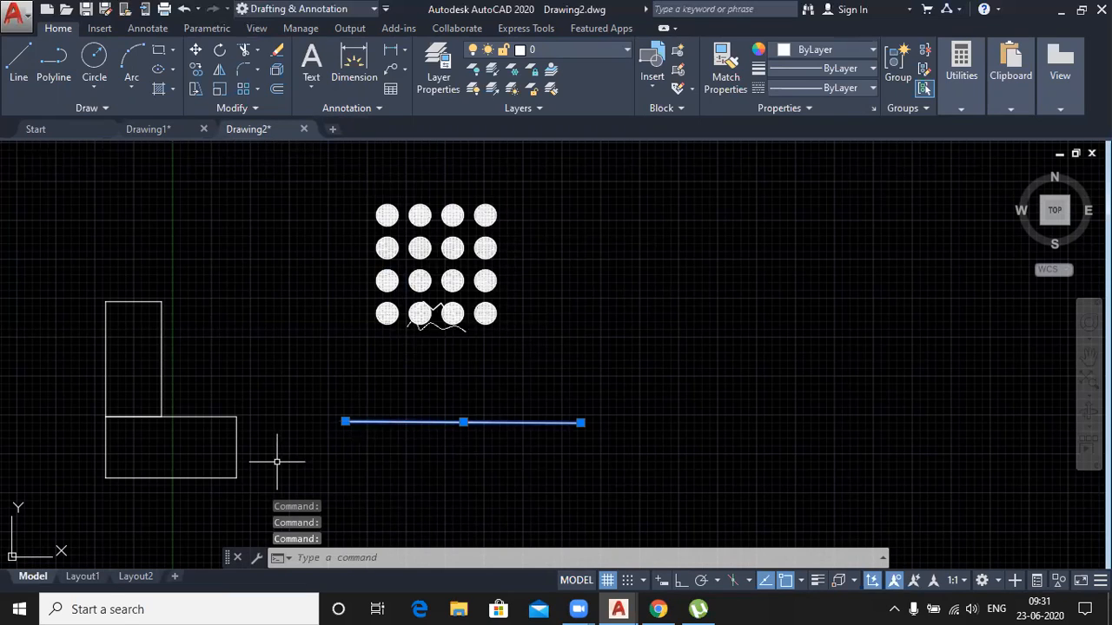
key("Escape")
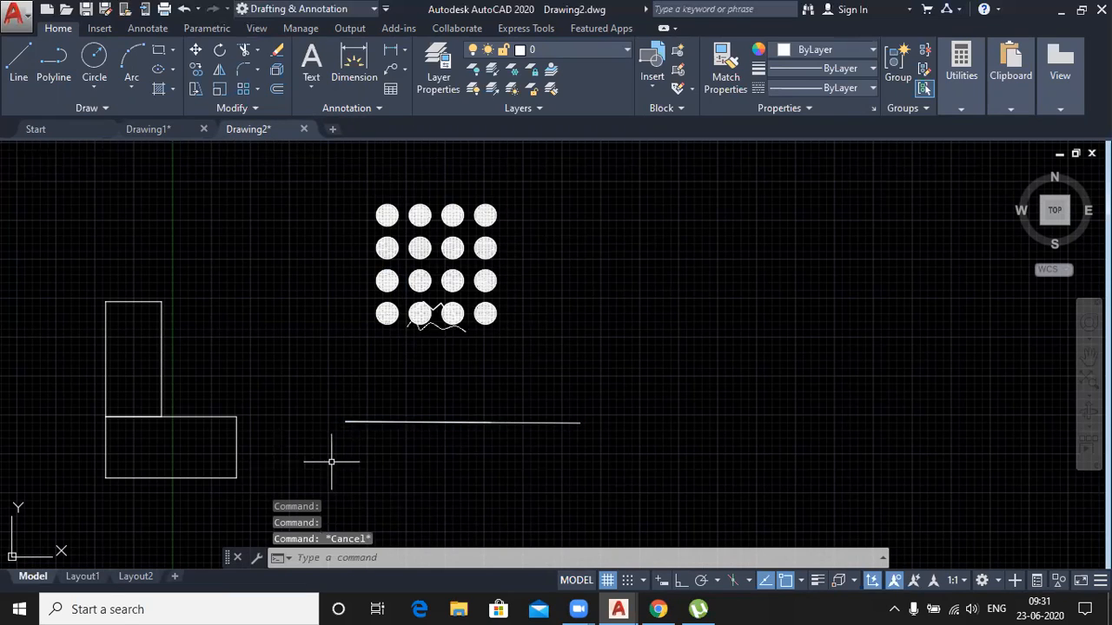
left_click(301, 391)
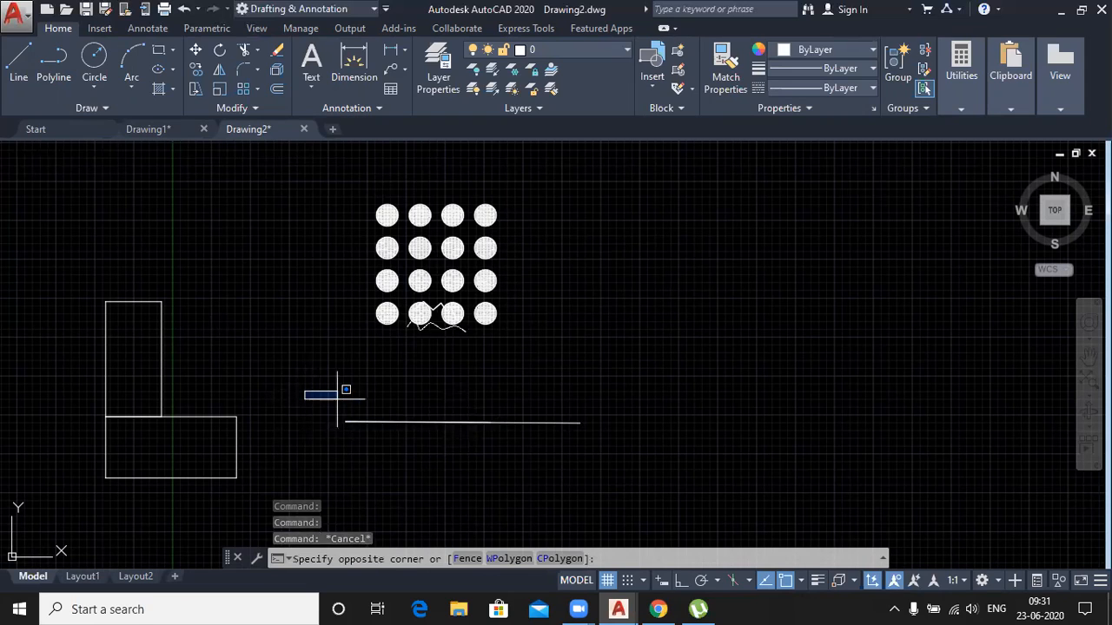
left_click(504, 458)
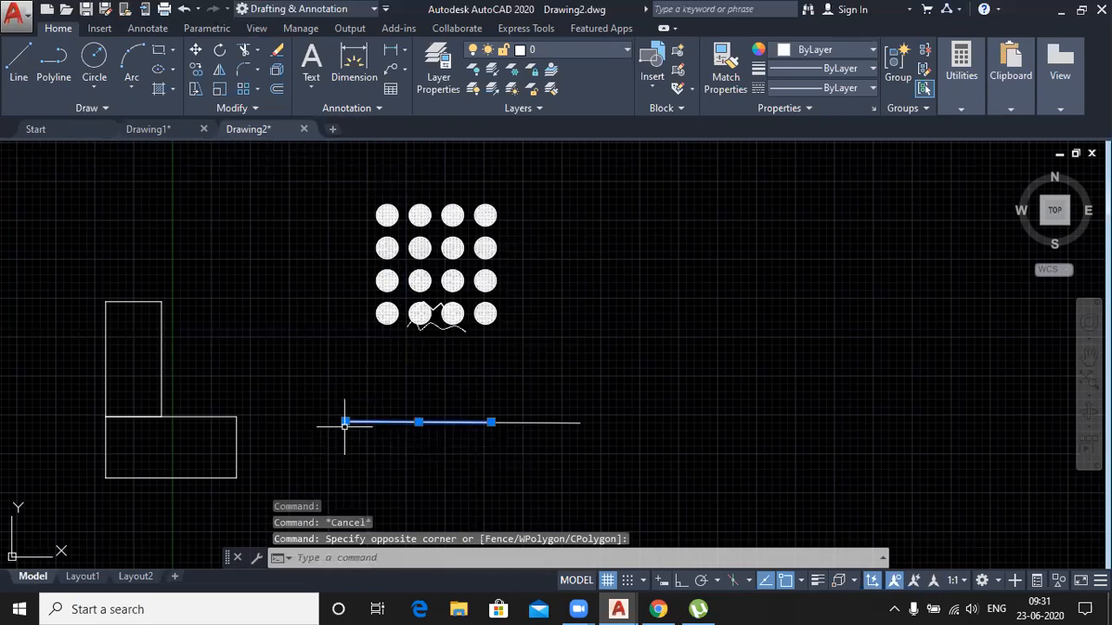
left_click(331, 397)
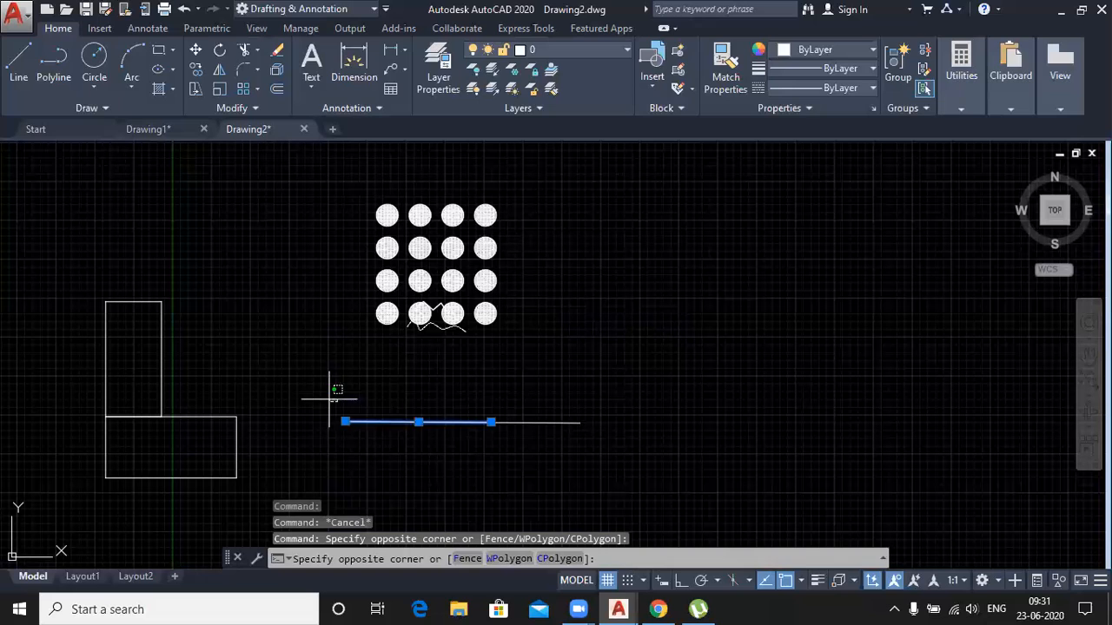
left_click(534, 452)
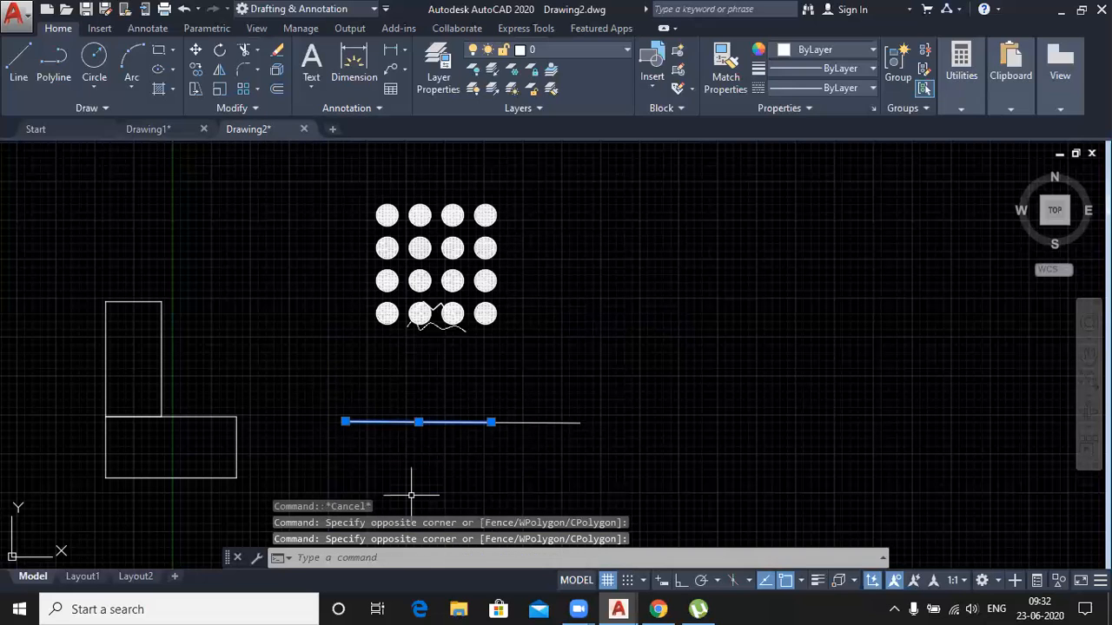
key("Escape")
key("Escape")
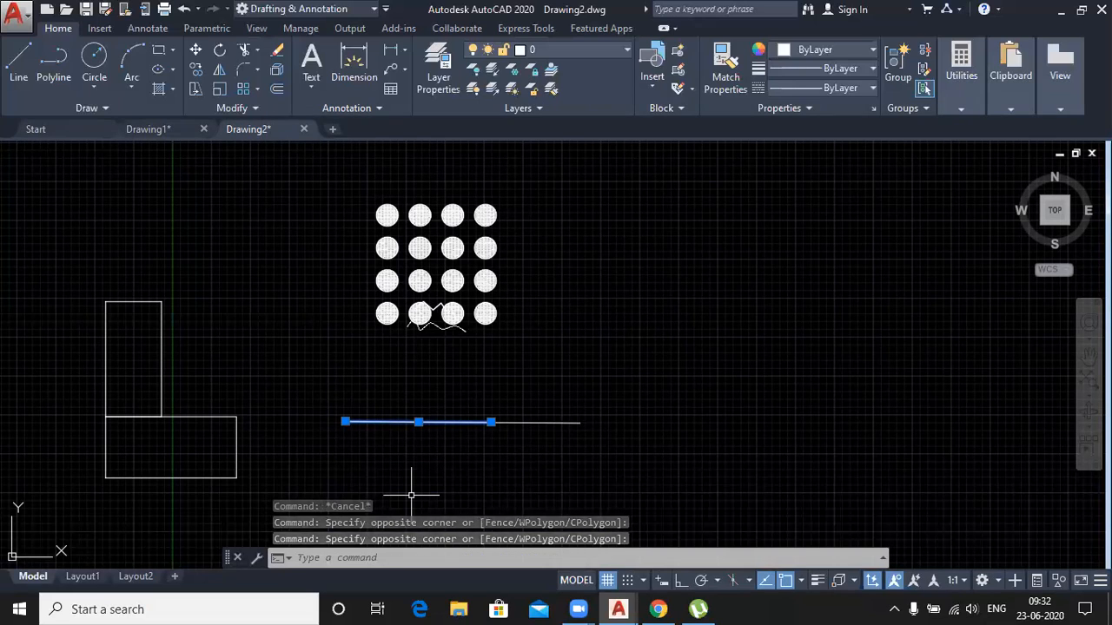